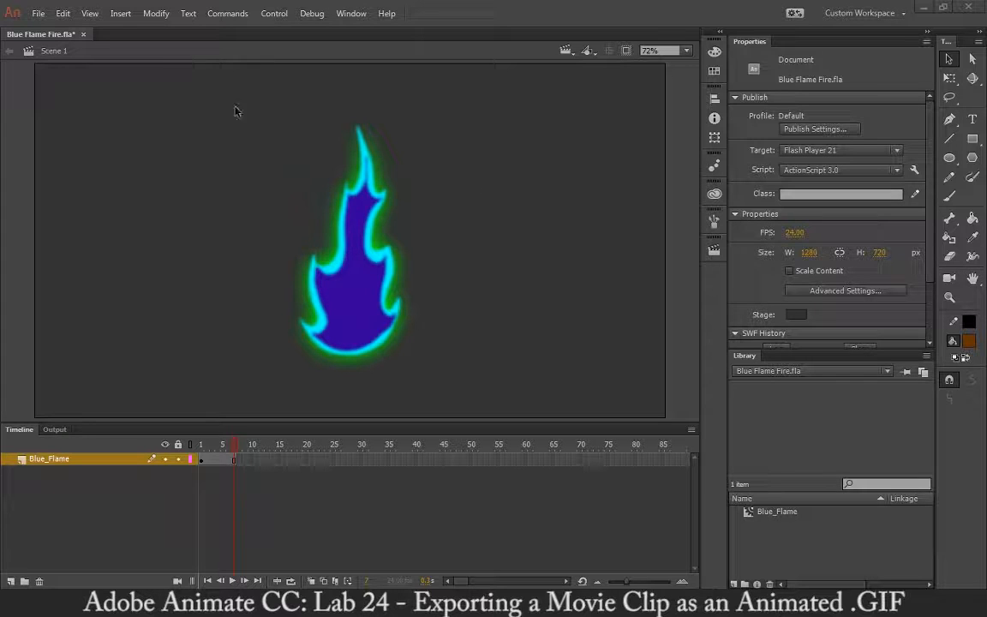
Start an animated GIF export of the flame movie clip and play its preview
left_click(370, 238)
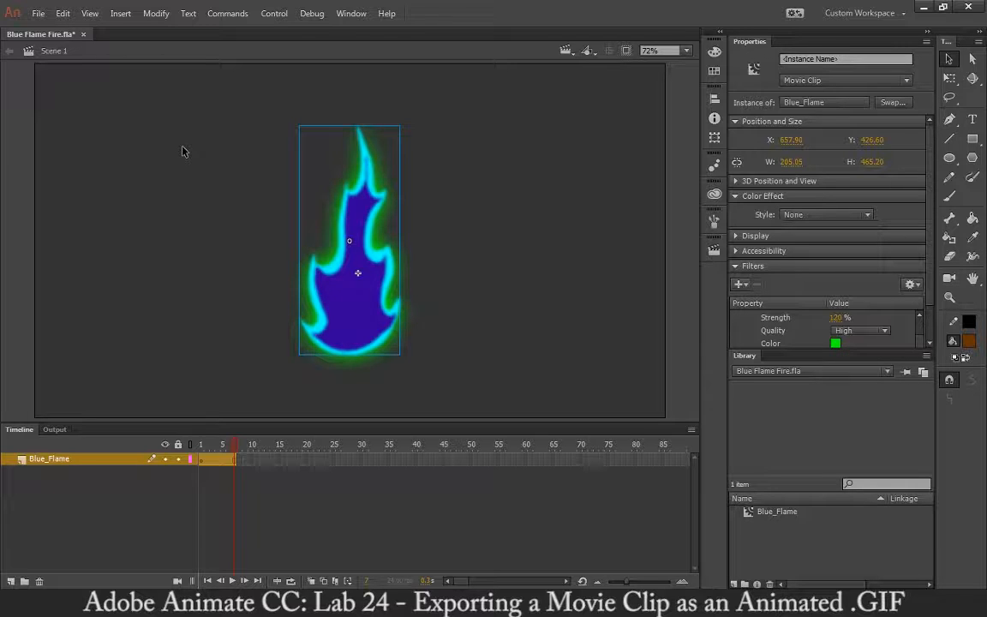
left_click(39, 15)
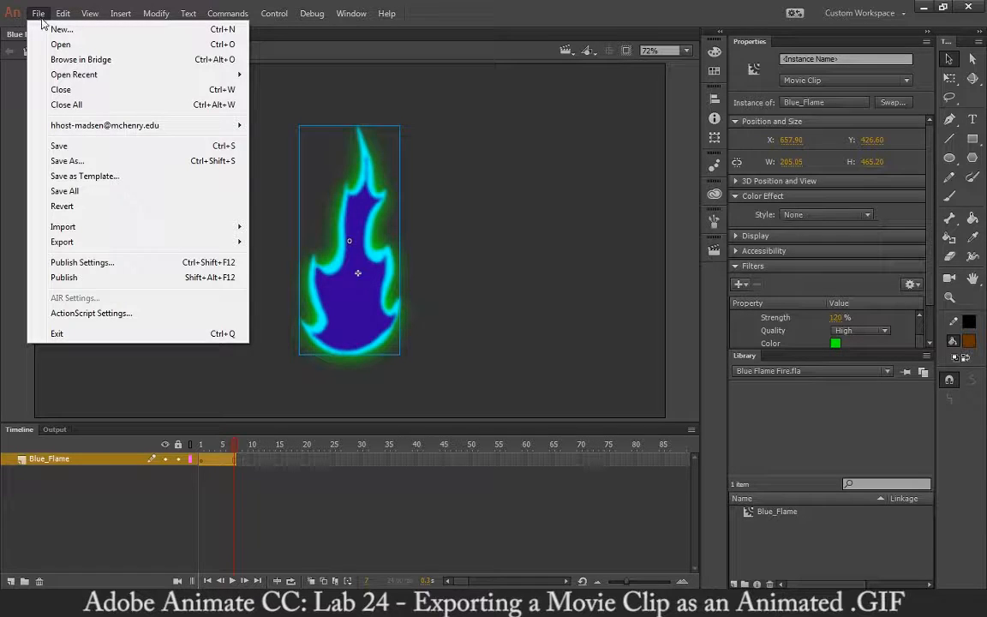
left_click(40, 14)
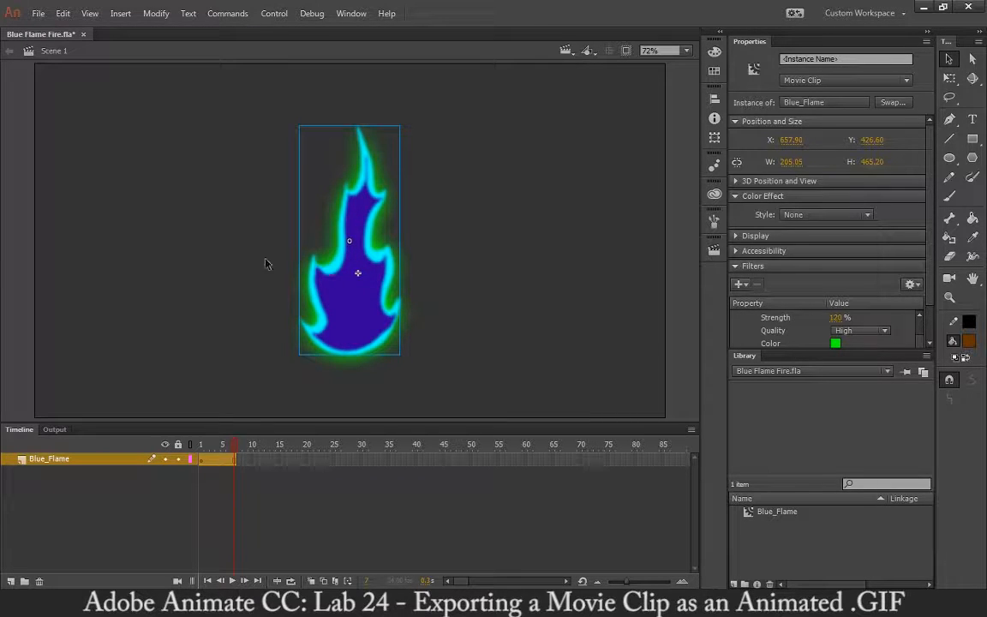
left_click(39, 13)
mouse_move(79, 242)
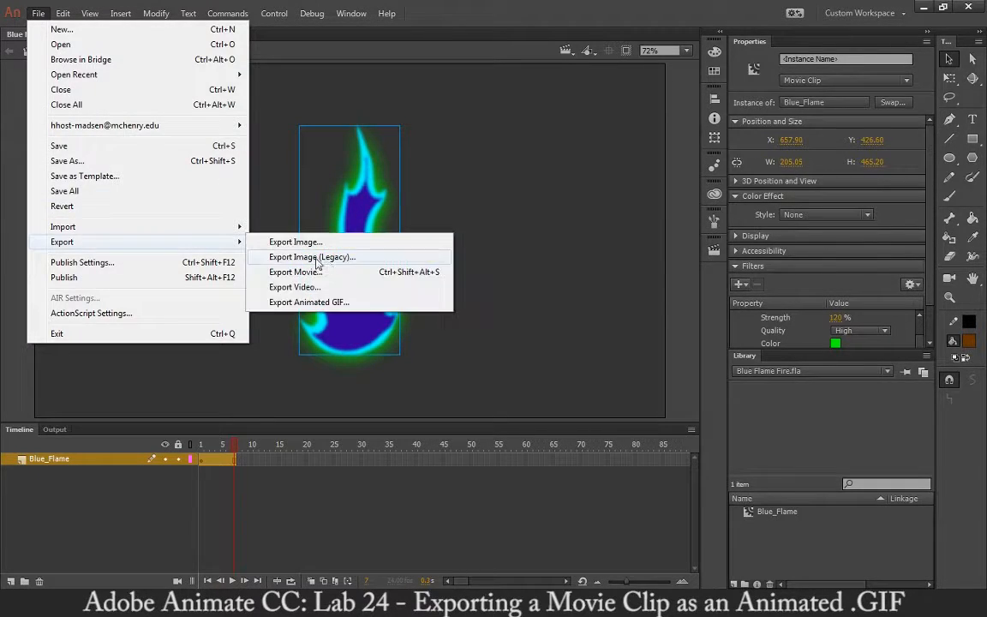
left_click(302, 301)
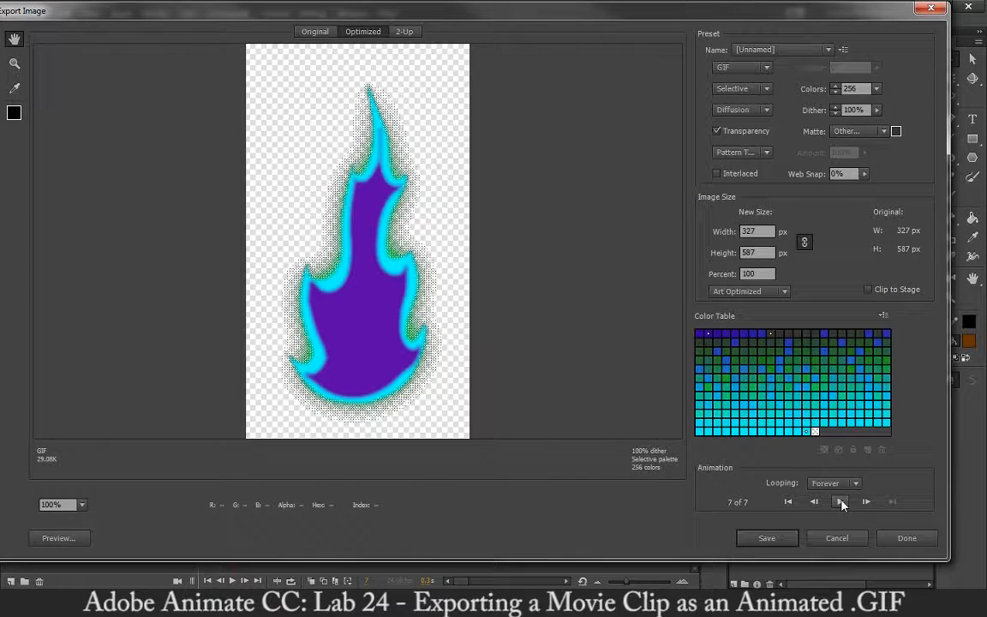
left_click(841, 504)
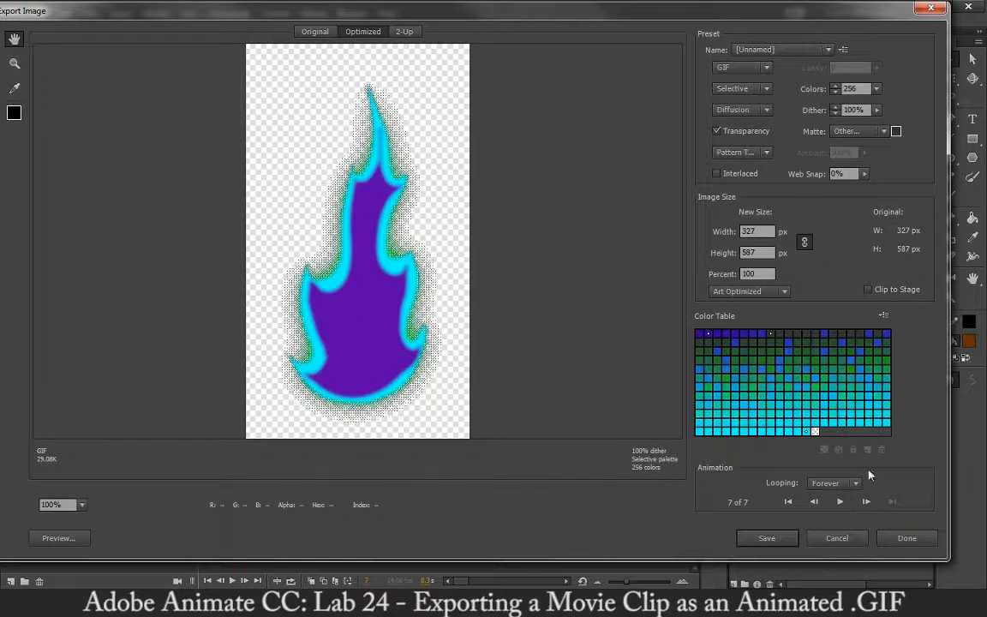
Try clipping the GIF to the stage with No Transparency Dither and examine the flame's edges
left_click(869, 290)
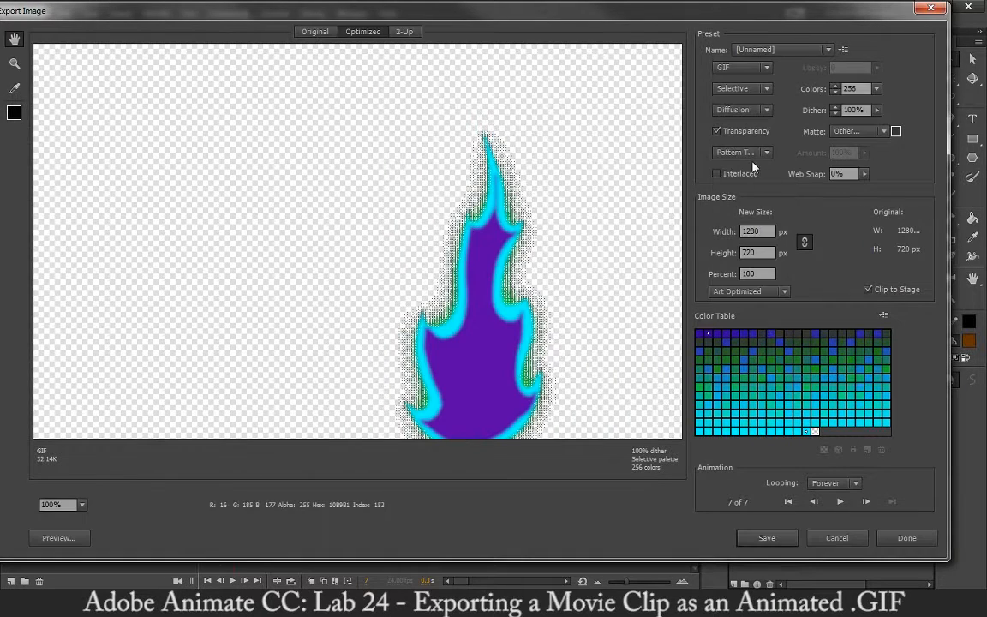
left_click(752, 153)
left_click(758, 167)
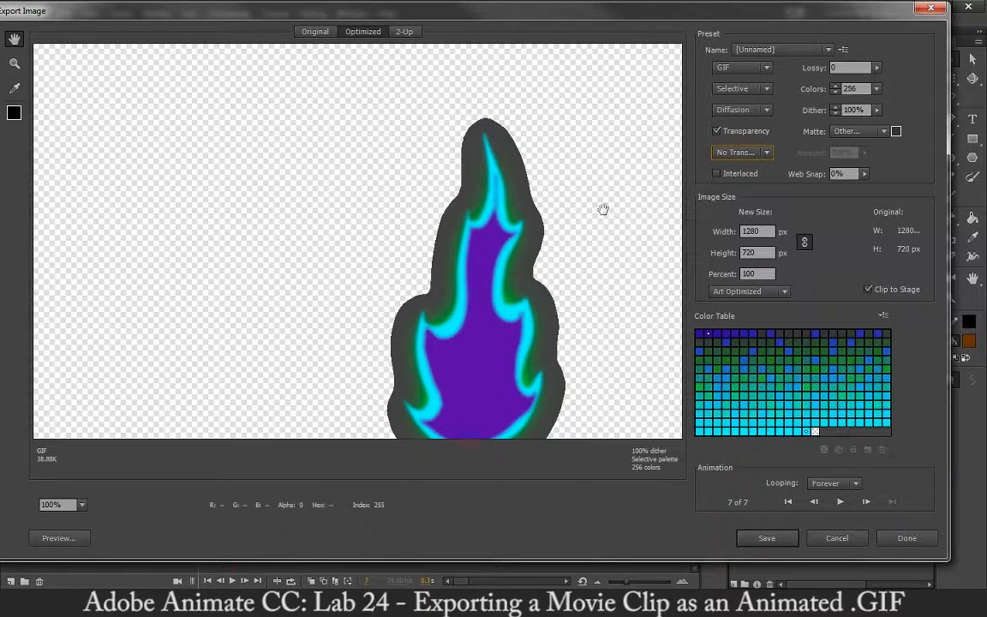
left_click_drag(604, 212, 574, 174)
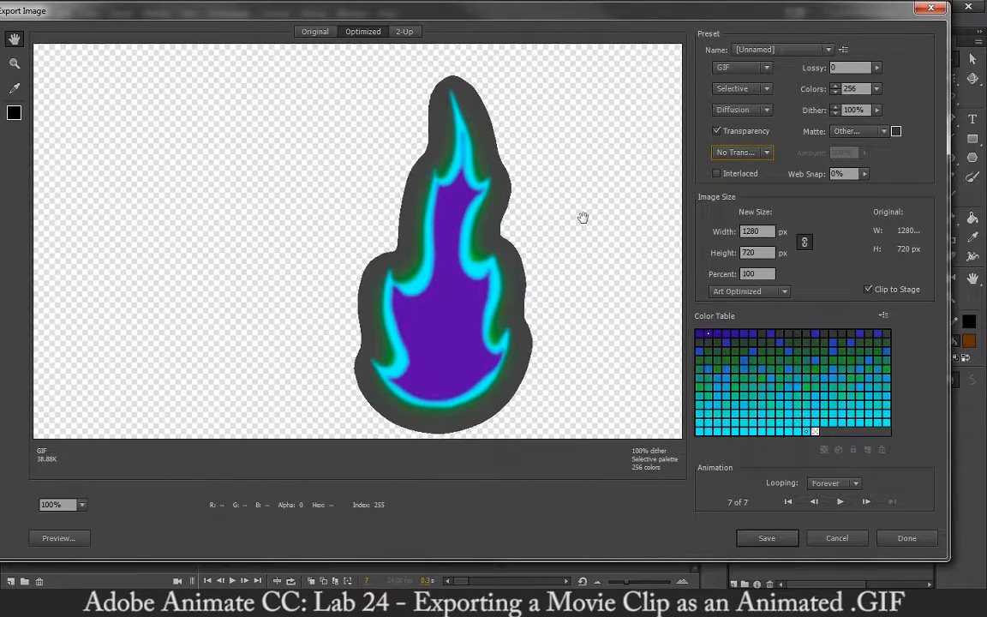
Apply Diffusion Transparency Dither to the GIF and turn Clip to Stage off
left_click(754, 154)
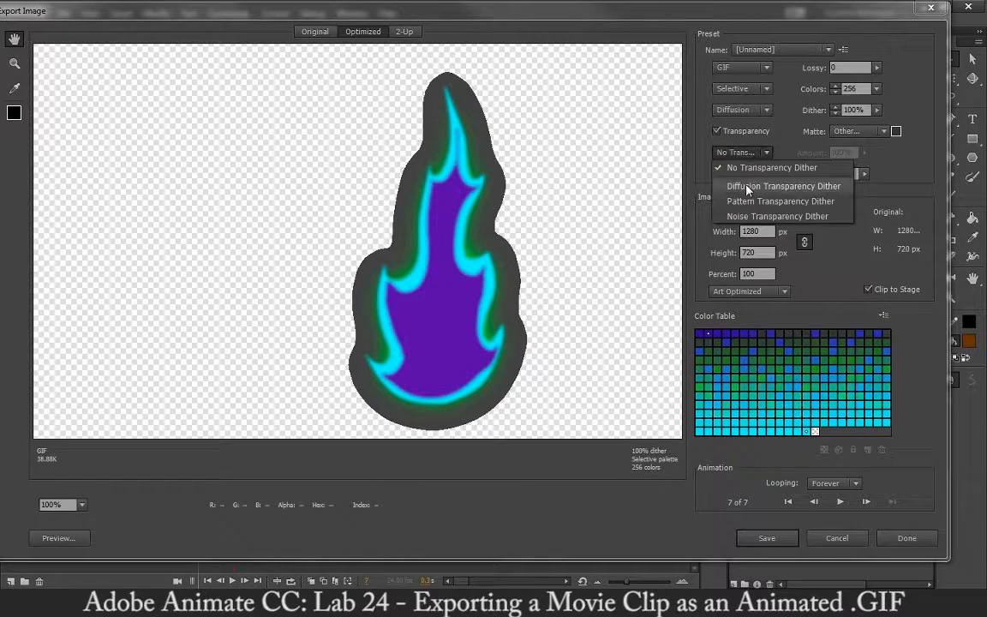
left_click(747, 184)
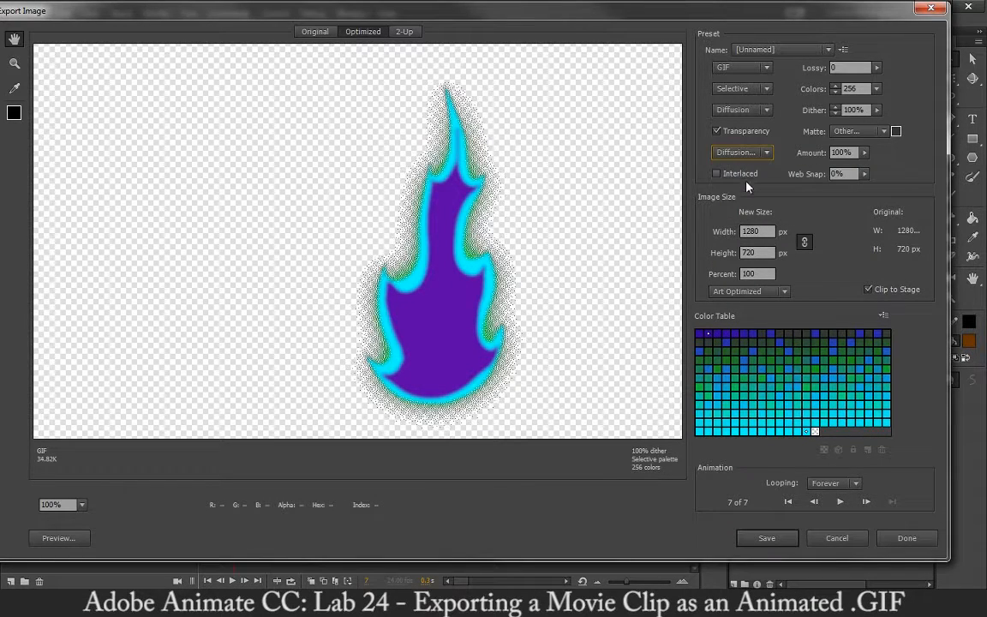
left_click(869, 291)
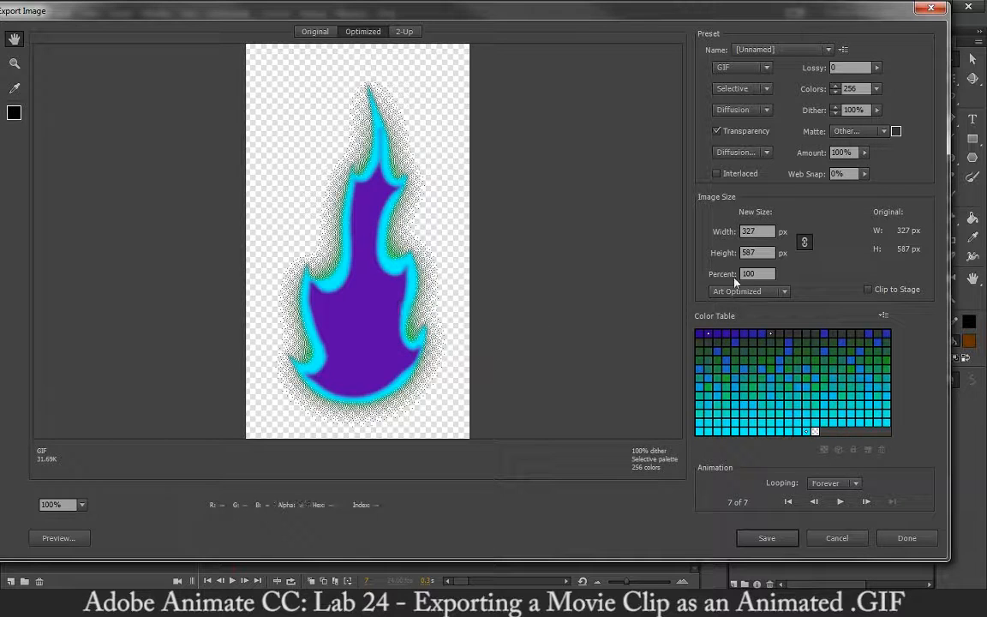
left_click(757, 161)
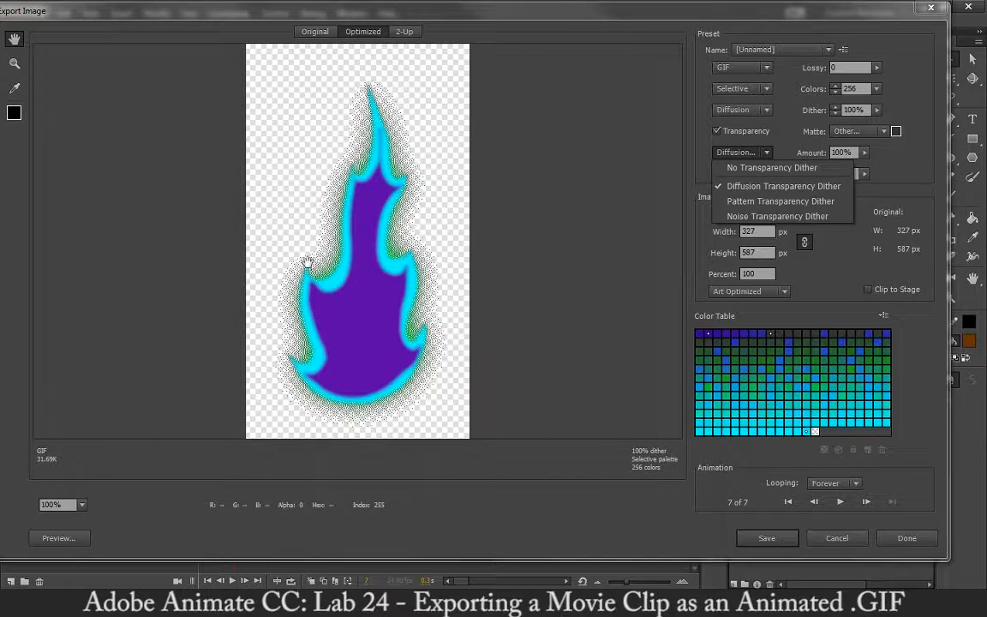
left_click(561, 274)
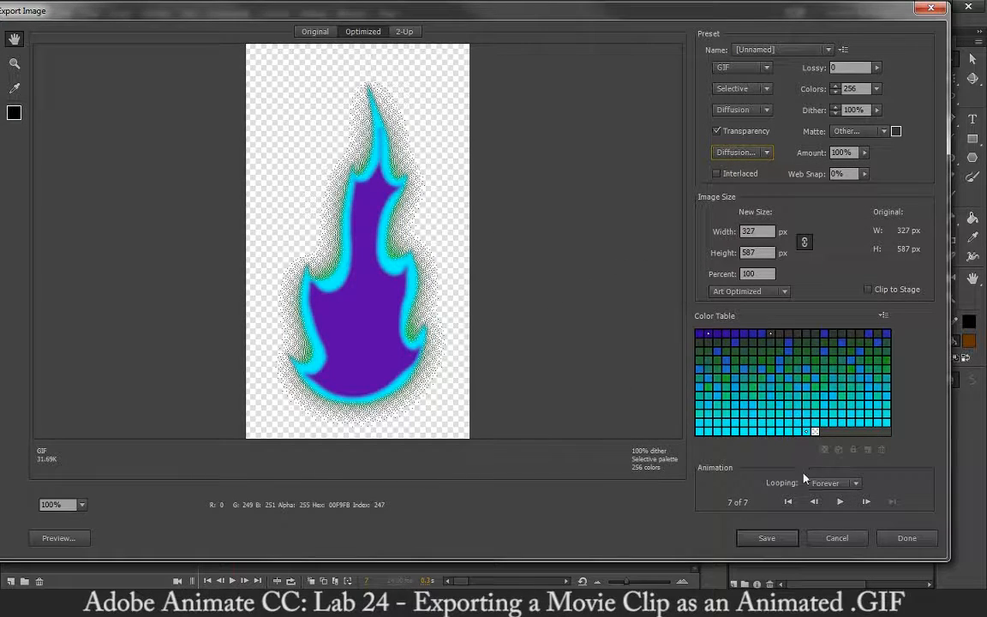
Play the GIF preview and compare the flame with the original artwork on the stage
left_click(838, 502)
left_click(840, 506)
left_click(841, 504)
left_click(840, 503)
left_click_drag(543, 23, 543, 421)
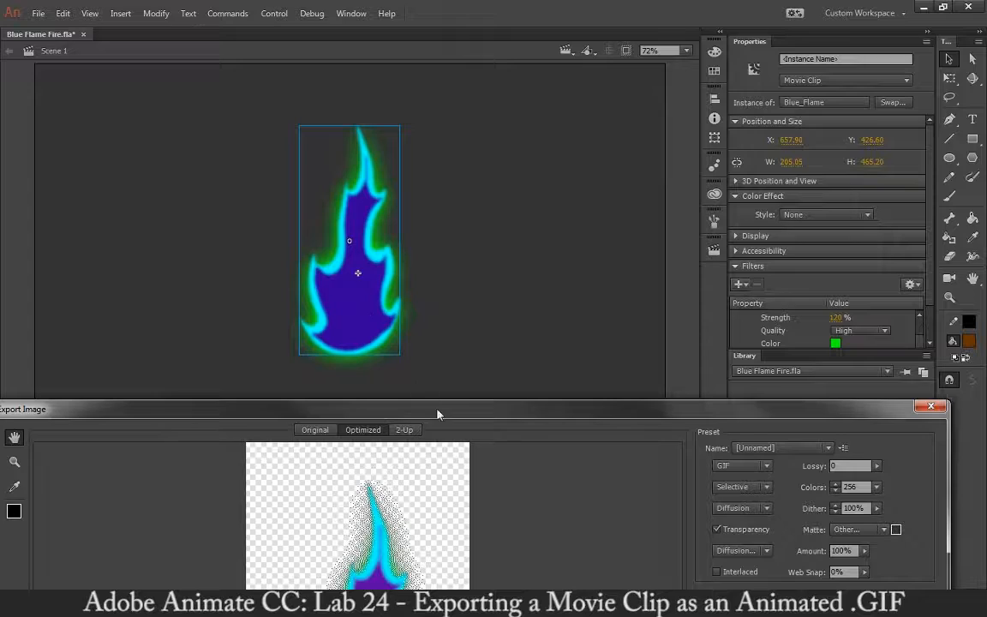
left_click_drag(437, 415, 597, 55)
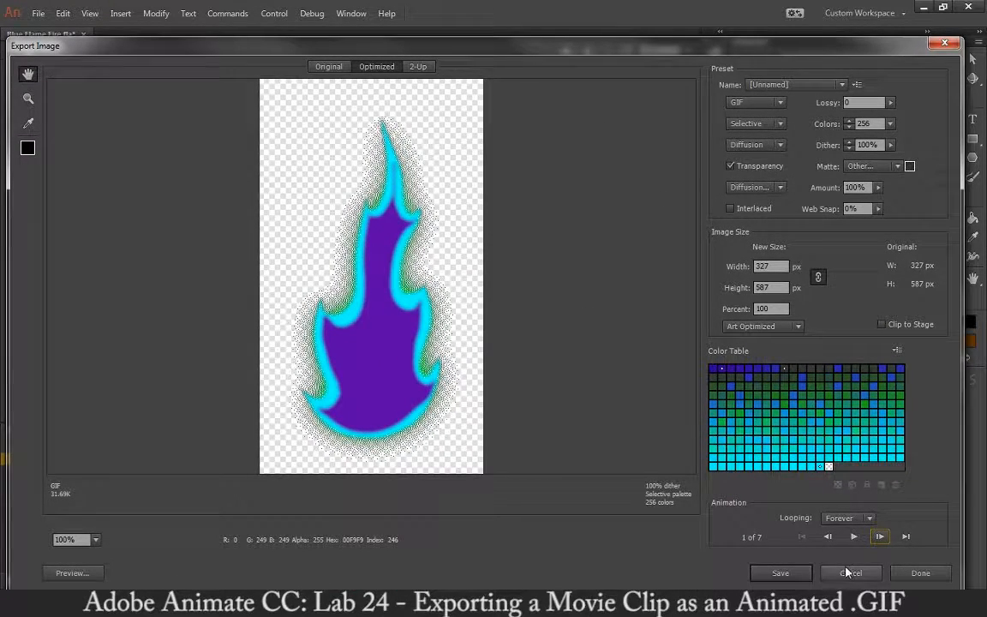
Save the animated GIF as Blue-Flame-Fire in the Blue_Fire_GIF folder, replacing the existing file
left_click(780, 573)
left_click(173, 82)
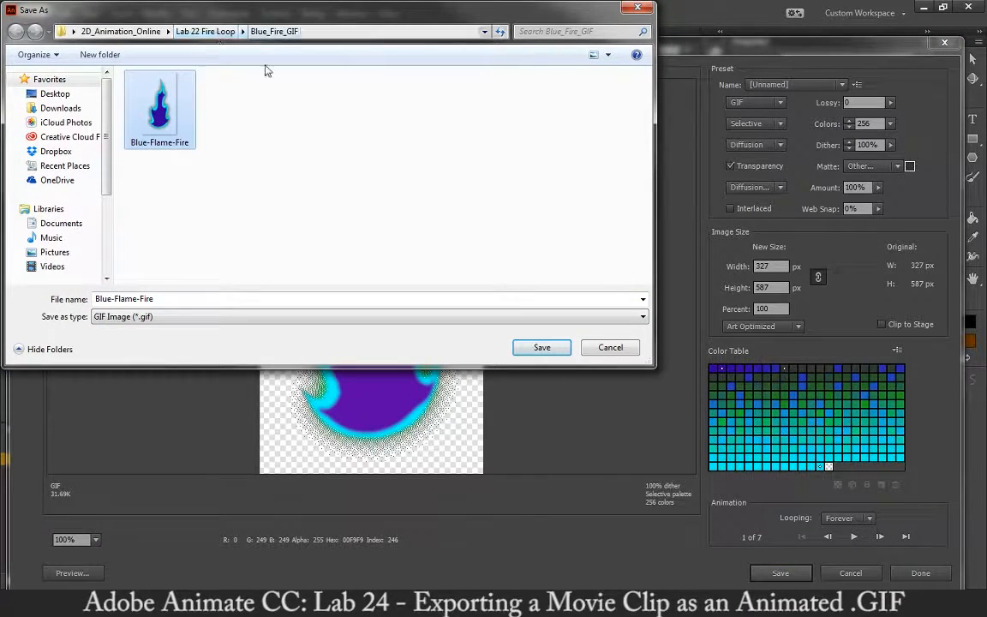
left_click(541, 347)
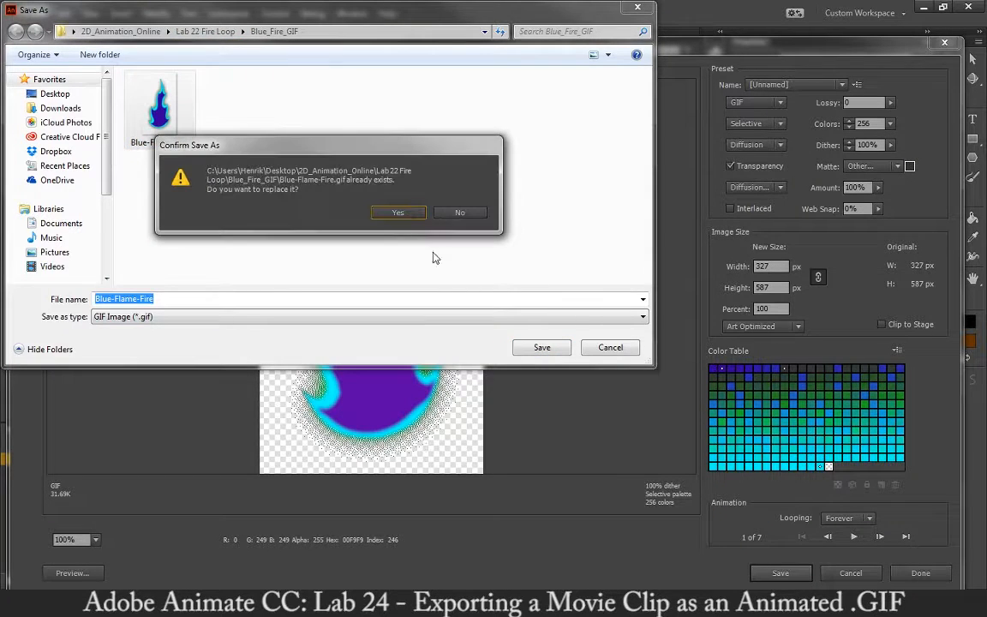
left_click(410, 217)
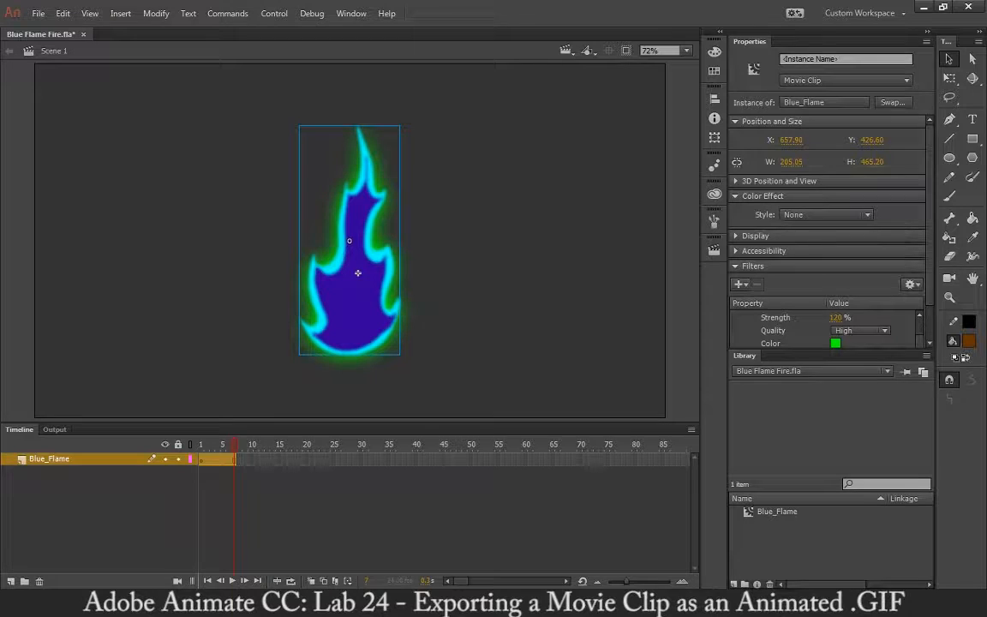
Switch to Windows Explorer and open Blue-Flame-Fire from Lab 22 Fire Loop's Blue_Fire_GIF folder to check the exported animation
mouse_move(148, 604)
left_click(85, 497)
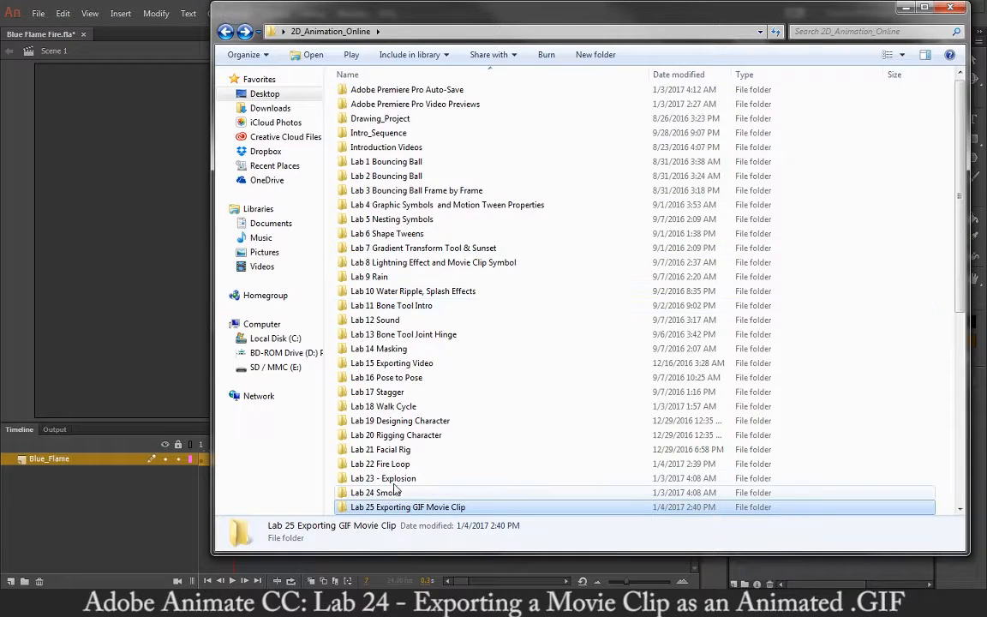
double_click(368, 464)
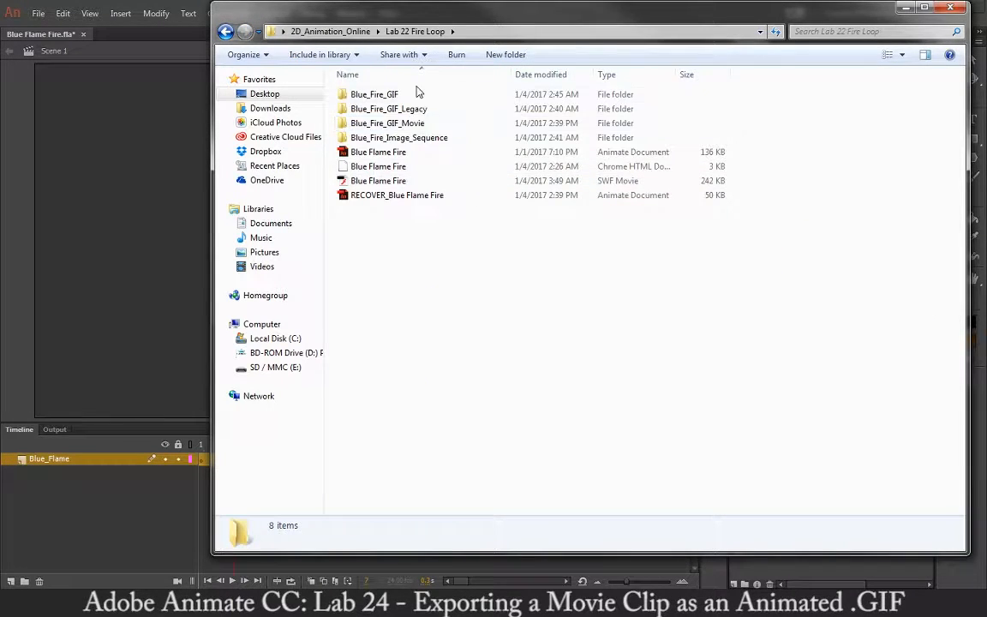
double_click(417, 94)
left_click(351, 133)
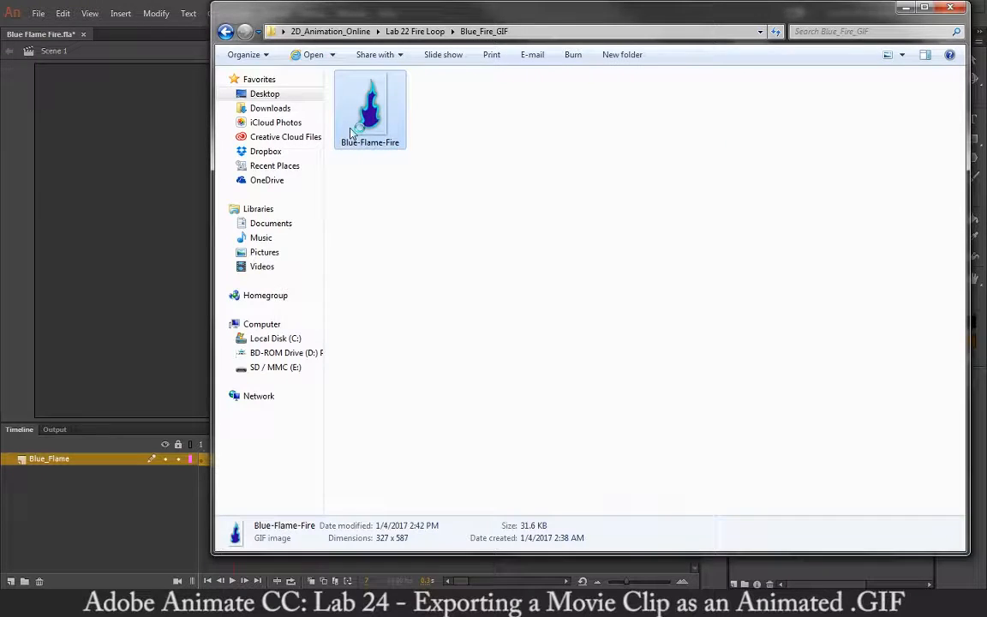
double_click(363, 111)
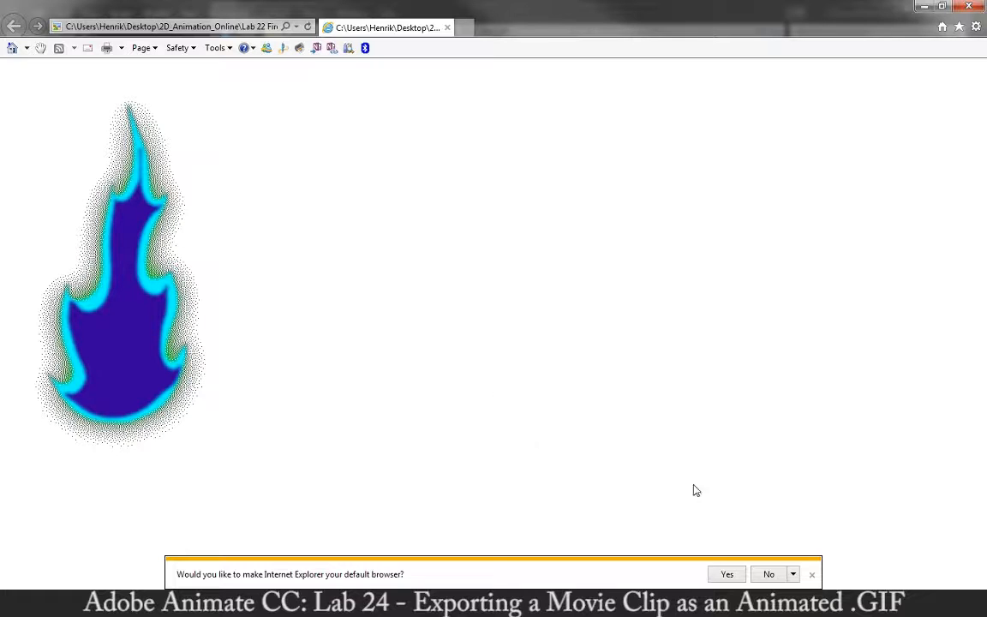
left_click(811, 574)
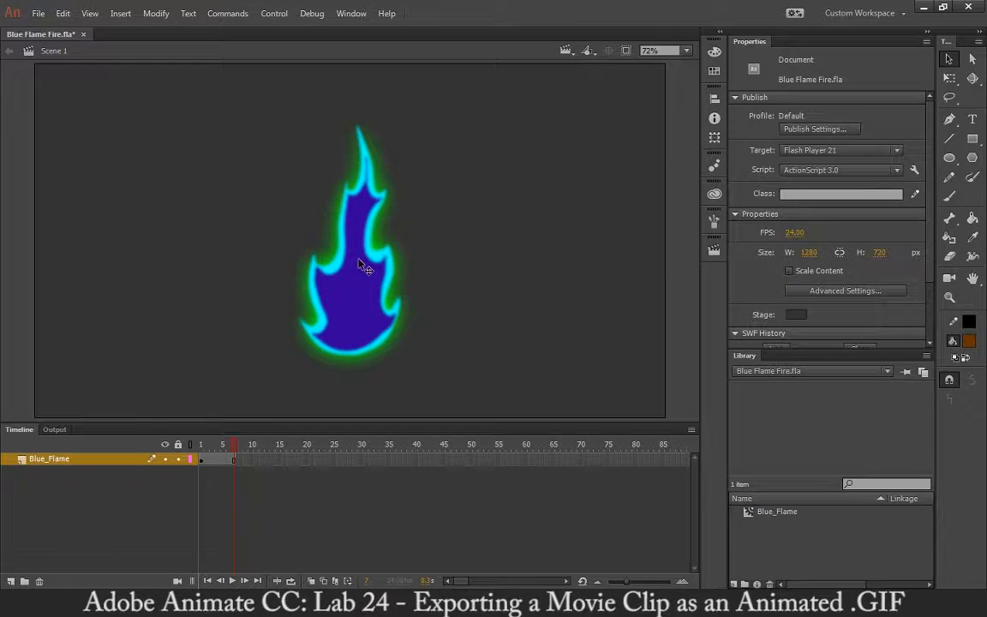
Return to Animate, select the flame movie clip on the stage and start a movie export
left_click(364, 267)
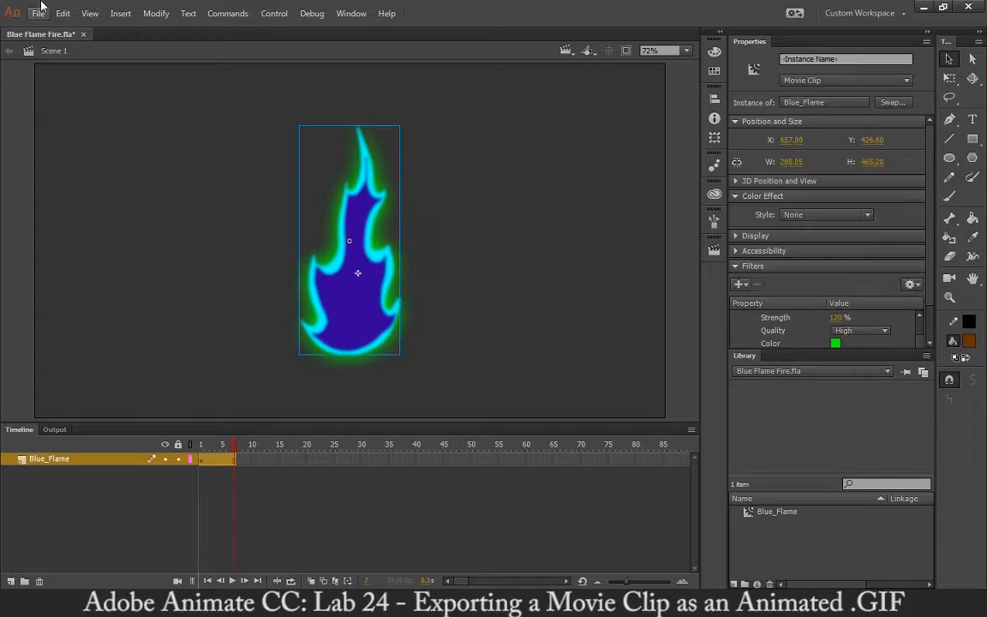
left_click(39, 13)
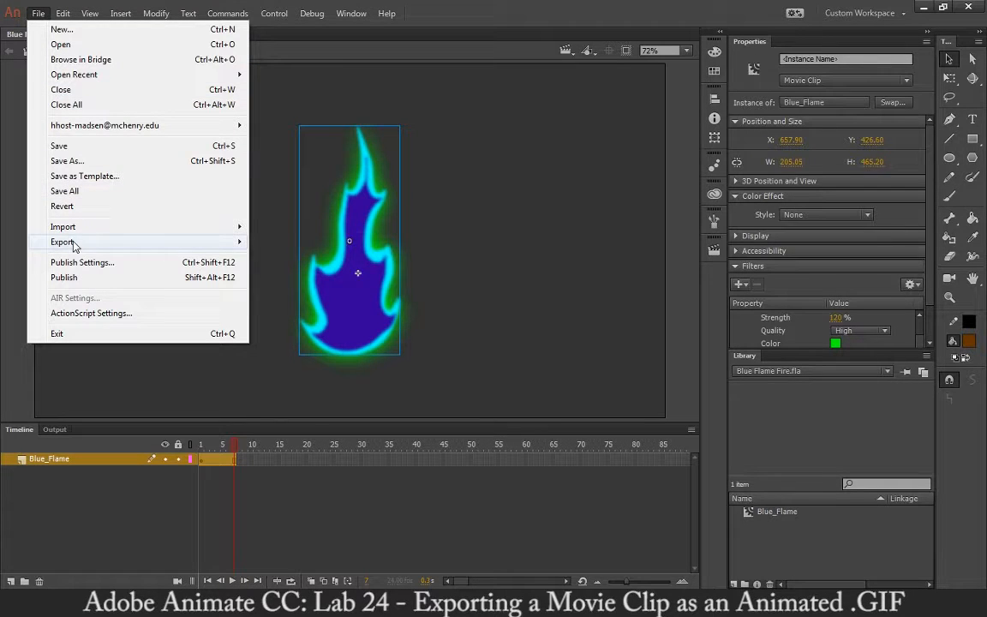
mouse_move(62, 243)
left_click(301, 273)
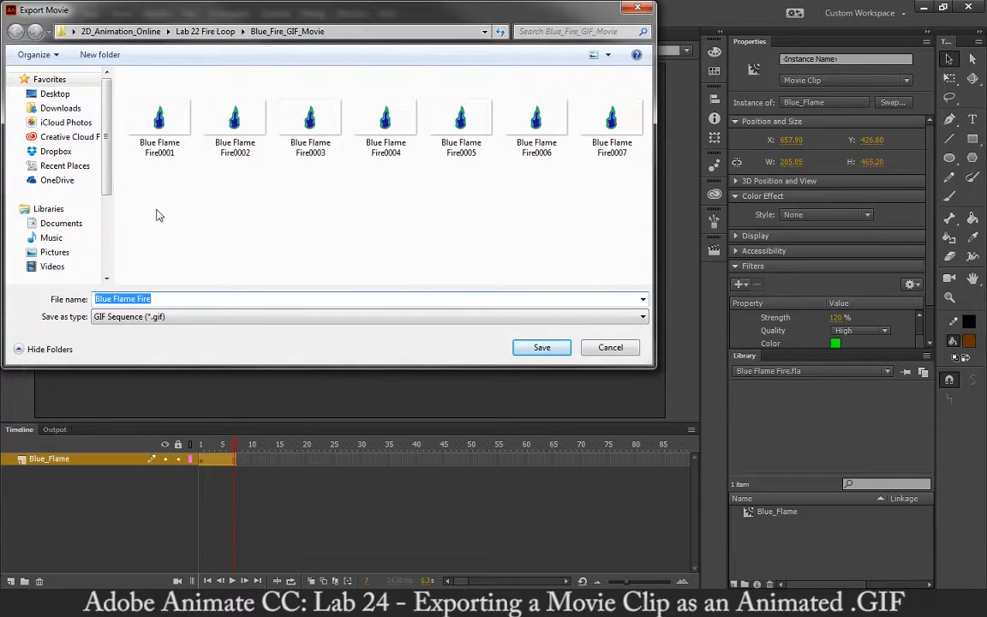
Delete the old GIF sequence files Blue Flame Fire0001 to Blue Flame Fire0007 from the Blue_Fire_GIF_Movie folder
left_click(142, 119)
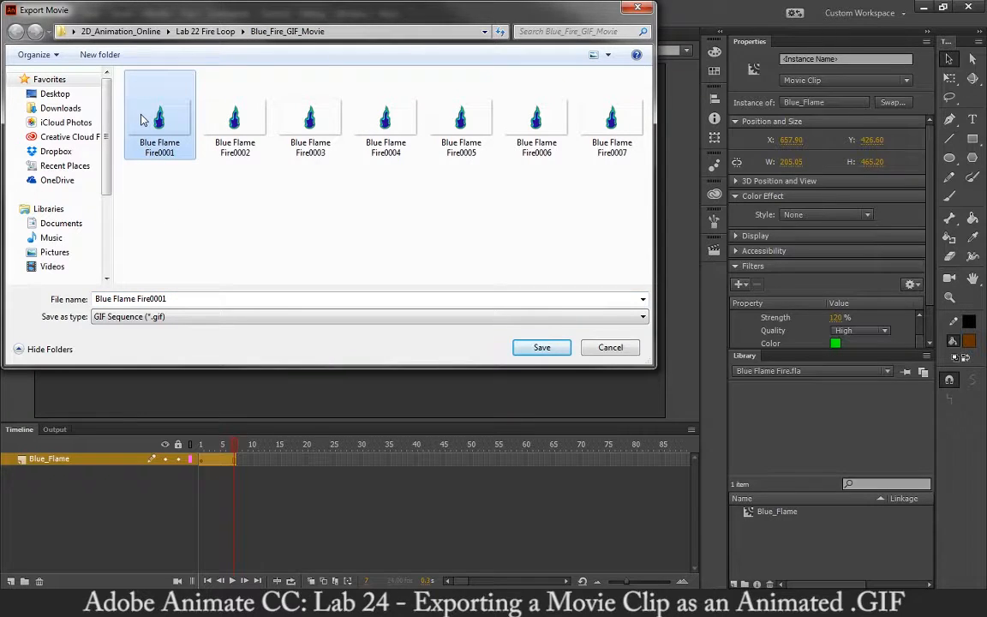
key("Delete")
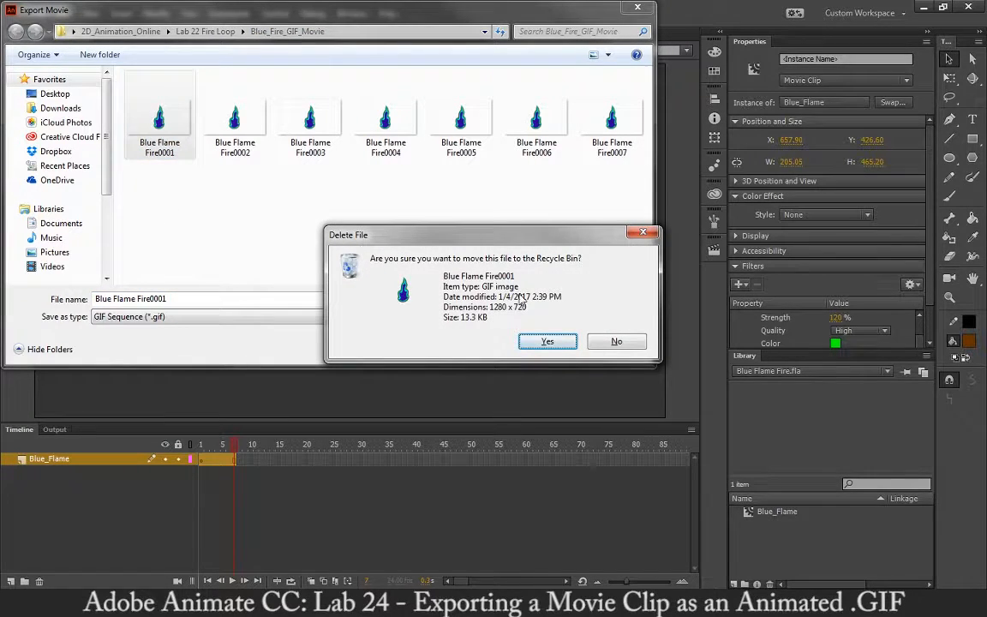
left_click(542, 346)
left_click(181, 100)
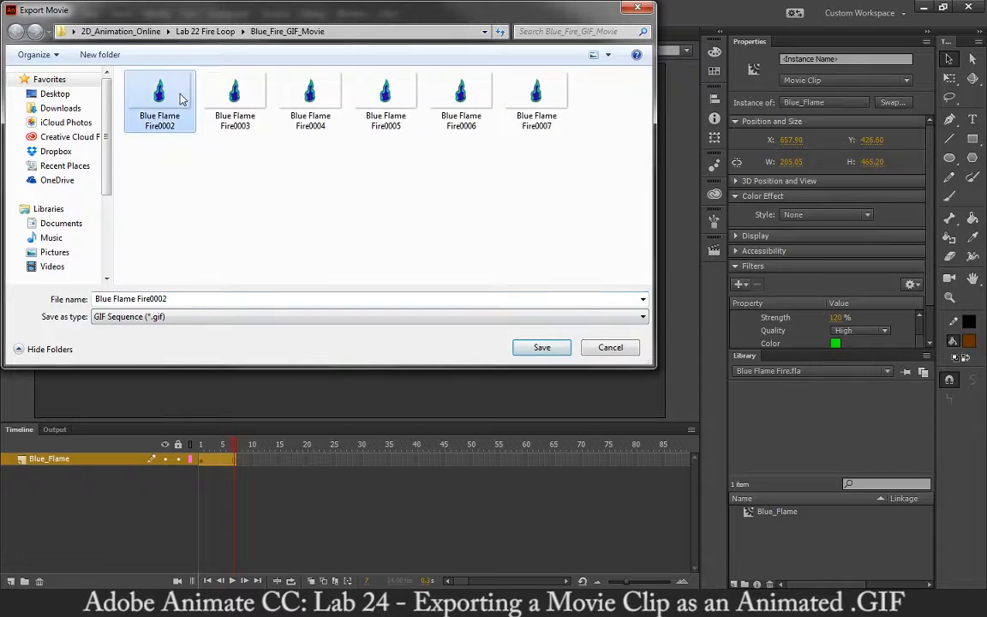
key("Delete")
key("Return")
key("Delete")
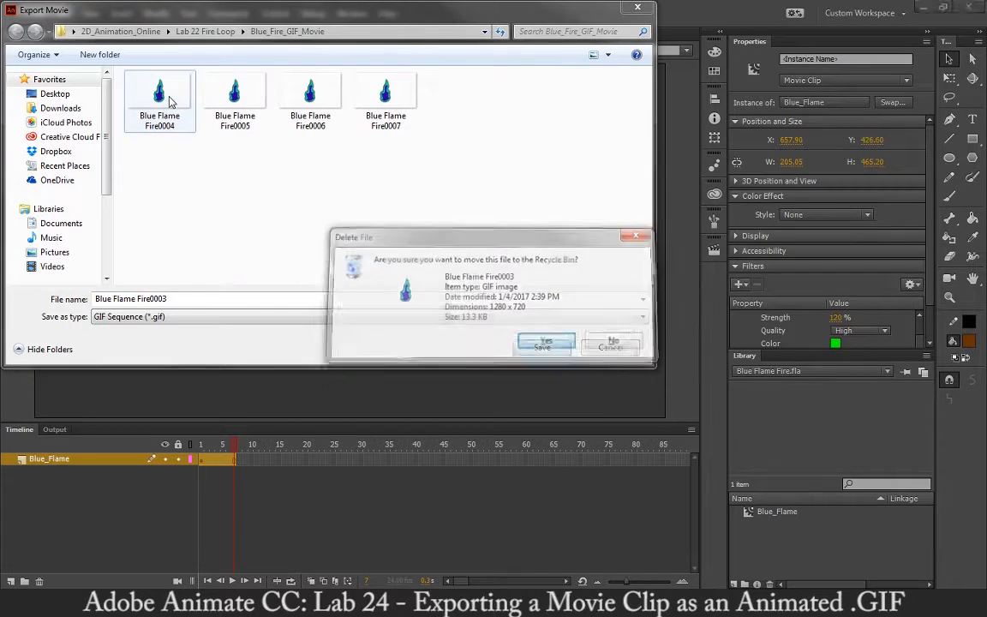
key("Return")
key("Delete")
key("Return")
key("Delete")
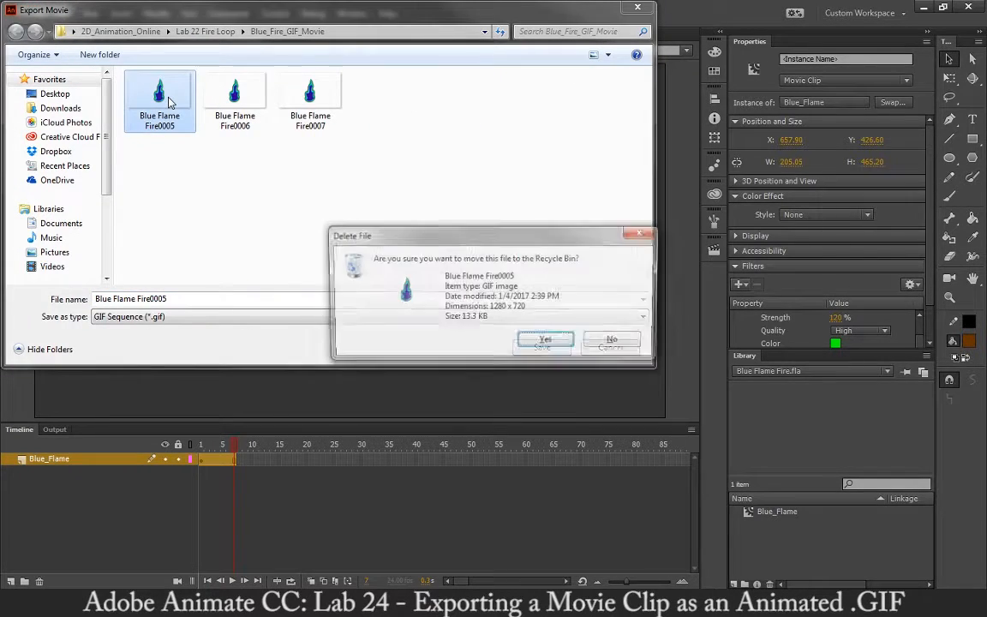
key("Return")
key("Delete")
key("Return")
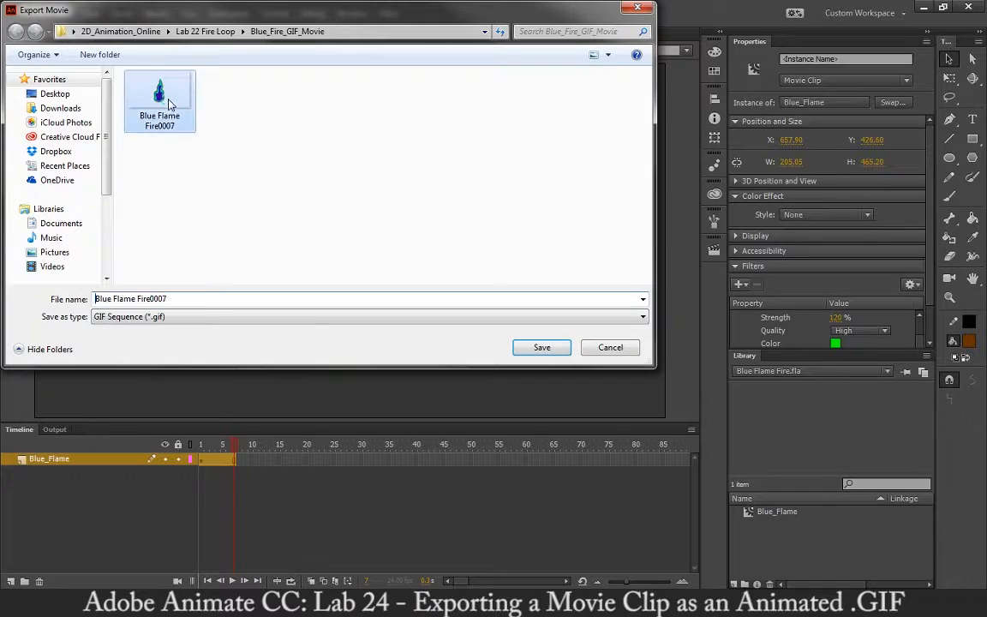
key("Delete")
key("Return")
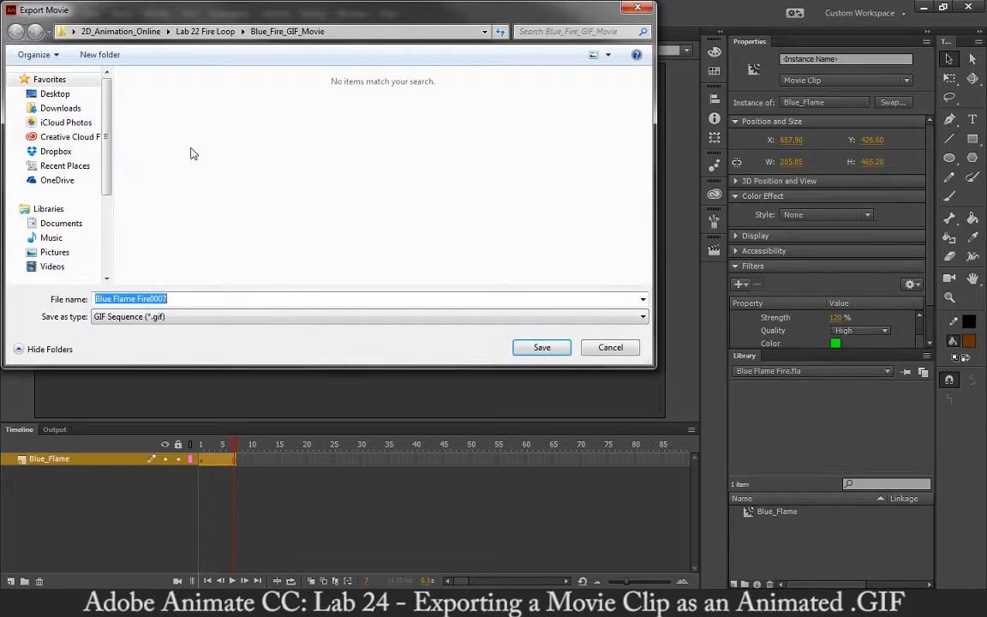
Save the GIF sequence as Blue Flame Fire in the Blue_Fire_GIF_Movie folder, exporting at 1280 x 720 pixels with transparency and smoothing
left_click(193, 298)
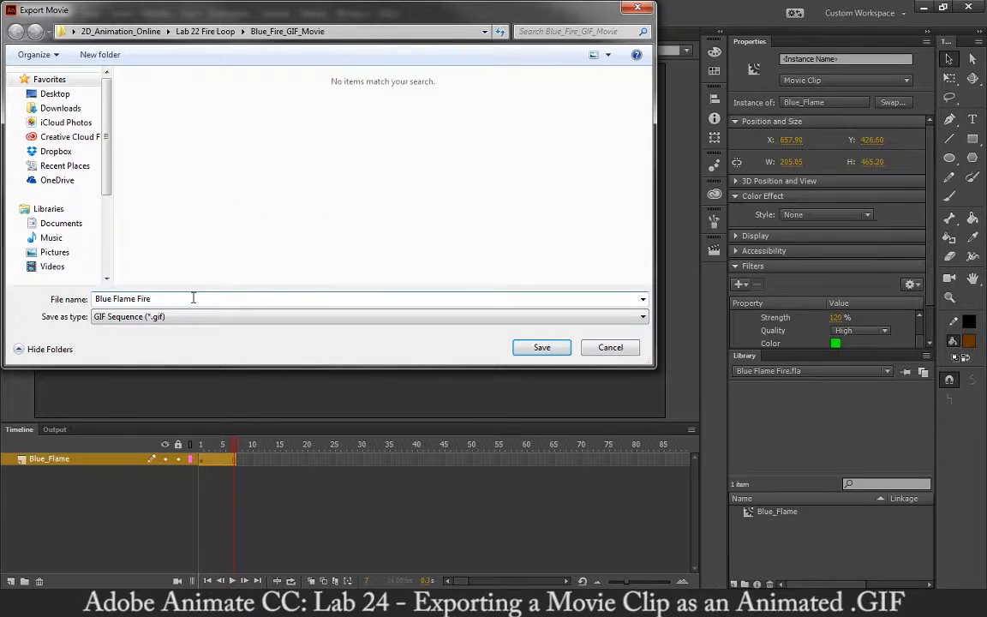
key("Return")
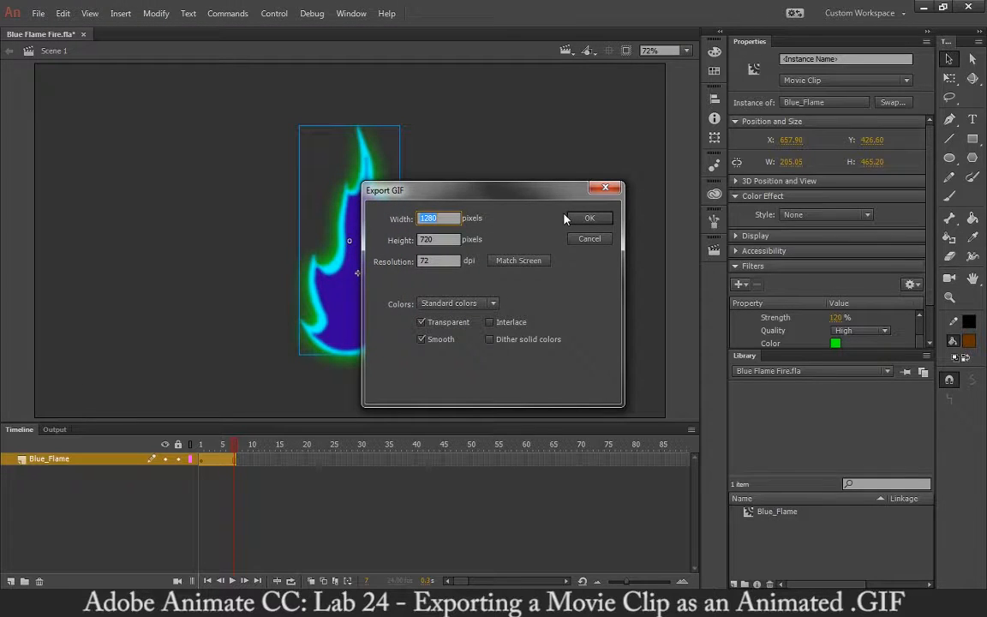
left_click(572, 219)
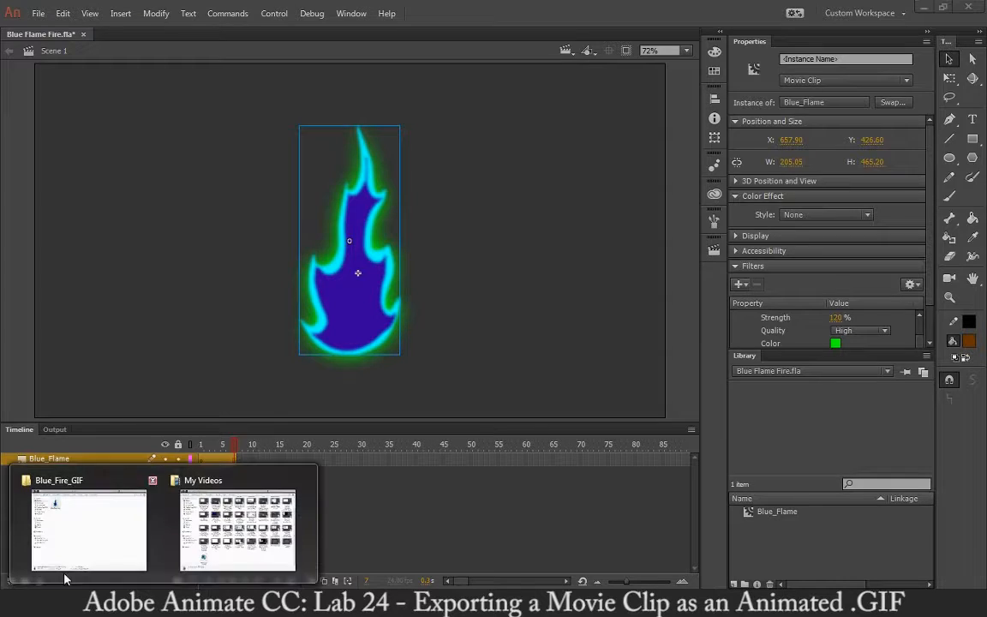
Switch to Windows Explorer and view Blue Flame Fire0001 from Lab 22 Fire Loop's Blue_Fire_GIF_Movie folder, closing the image after checking it
left_click(66, 526)
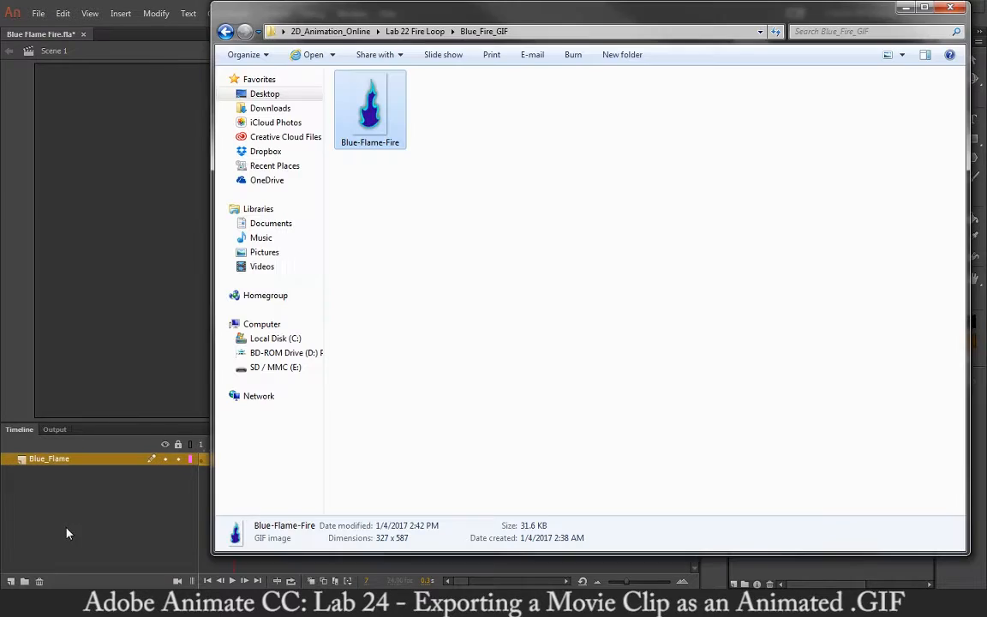
left_click(415, 31)
double_click(386, 121)
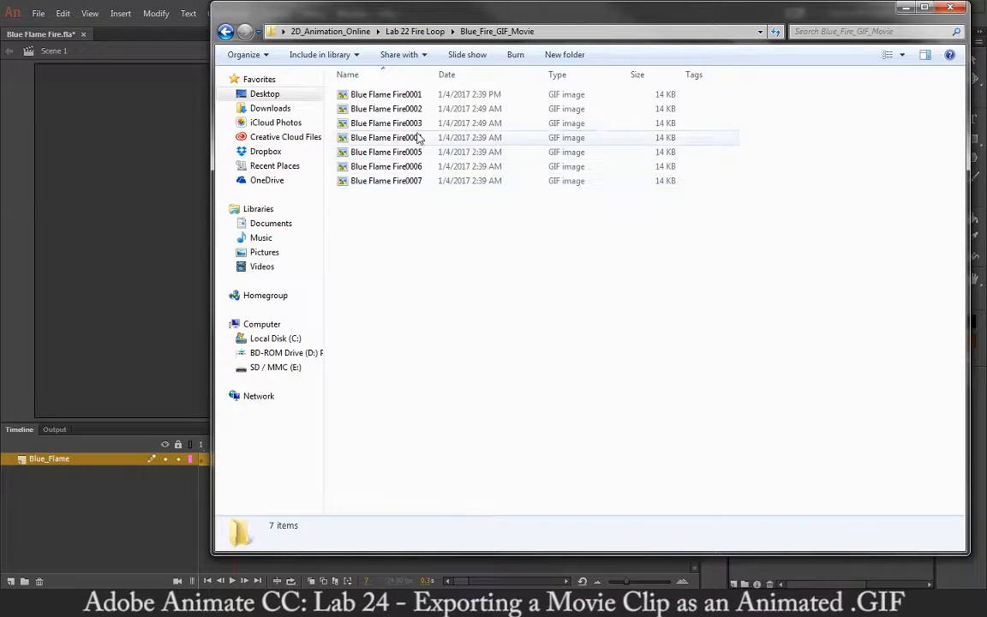
double_click(390, 97)
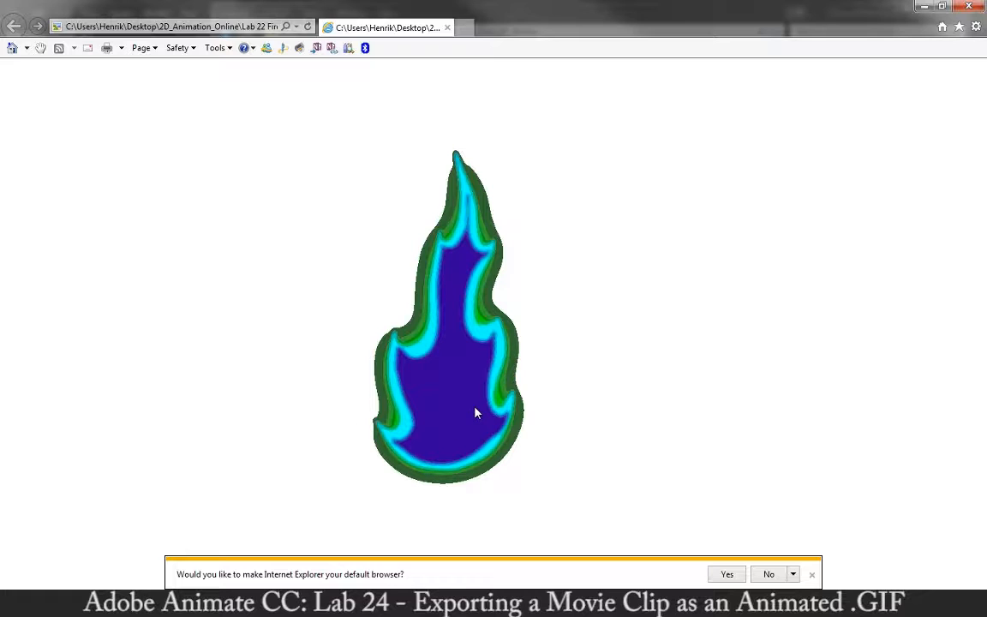
left_click(812, 574)
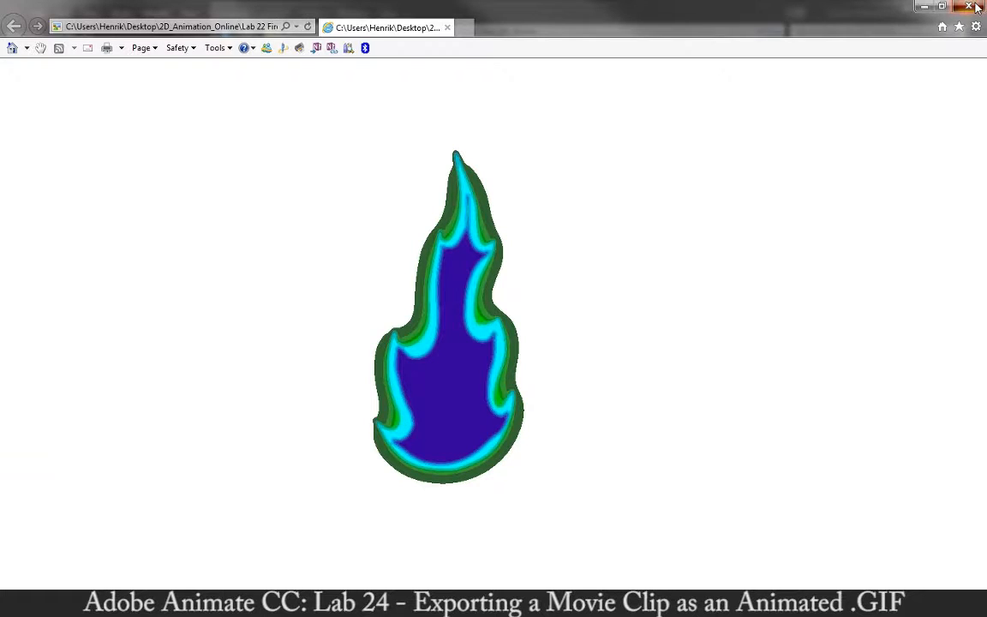
left_click(920, 7)
View the exported frames Blue Flame Fire0002, Blue Flame Fire0003 and Blue Flame Fire0004 one after another
left_click(396, 109)
double_click(397, 109)
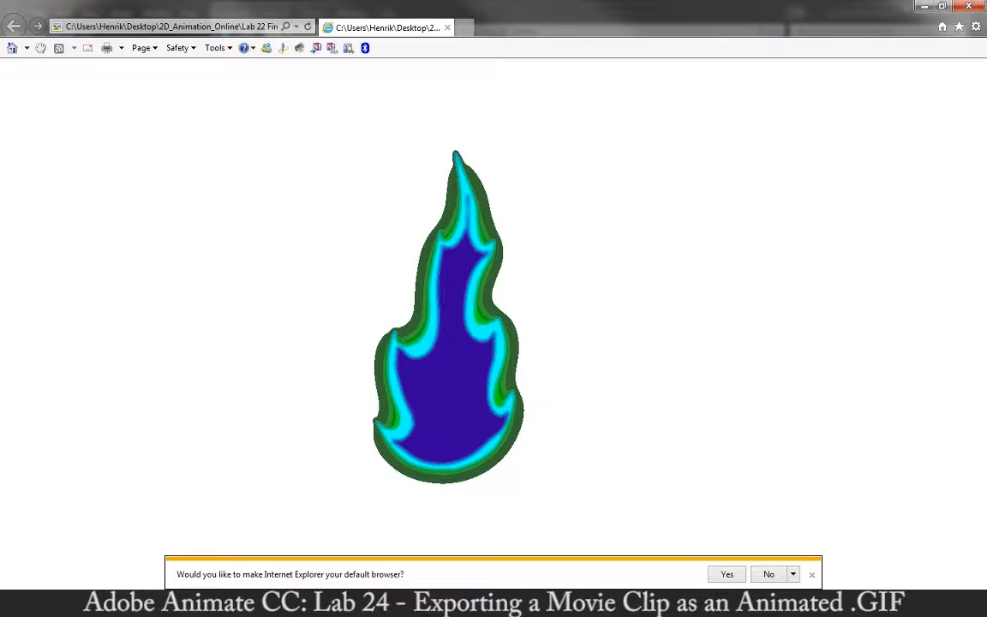
left_click(922, 7)
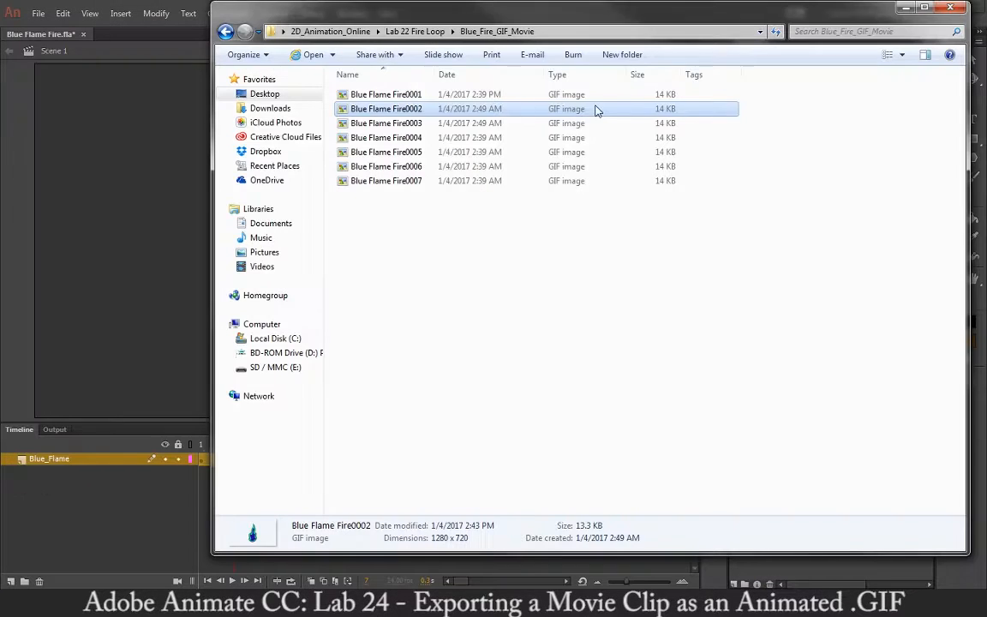
left_click(446, 126)
double_click(446, 123)
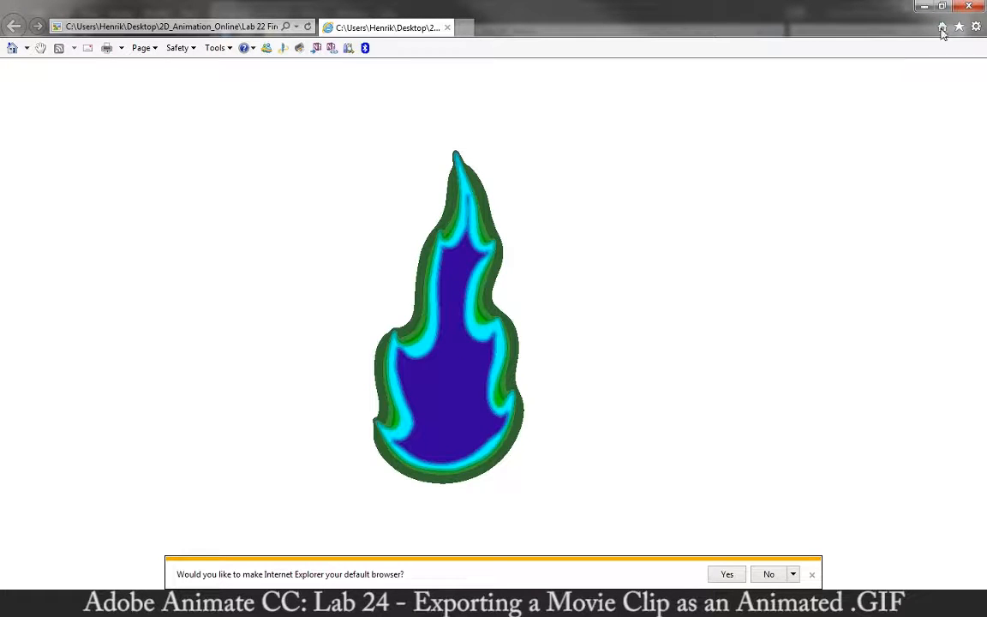
left_click(923, 7)
left_click(455, 143)
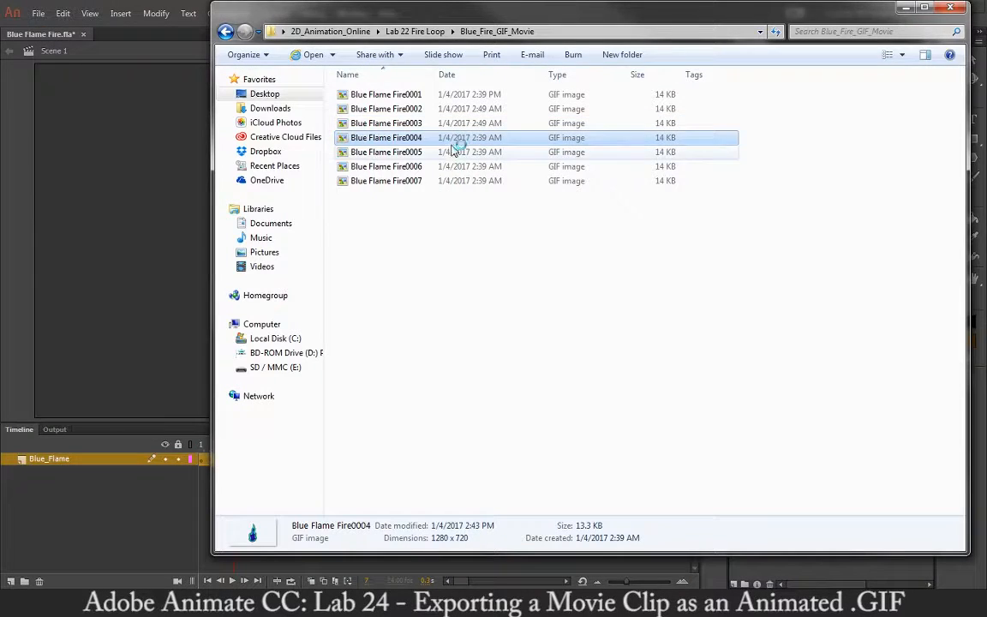
double_click(454, 139)
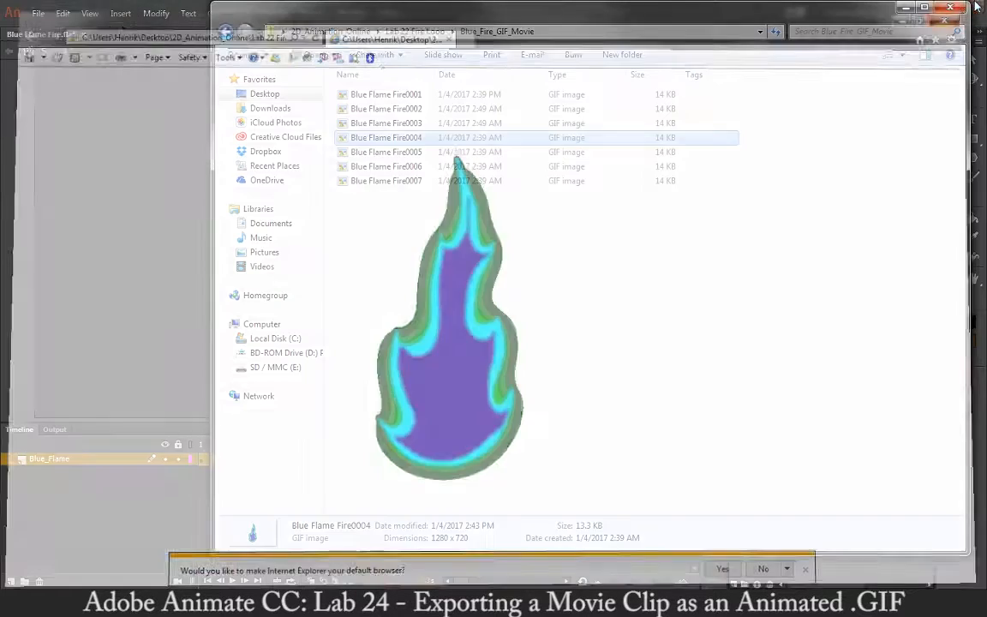
left_click(923, 6)
Return to Animate, scrub the timeline to frame 4 and preview the flame animation with a test movie
left_click(59, 122)
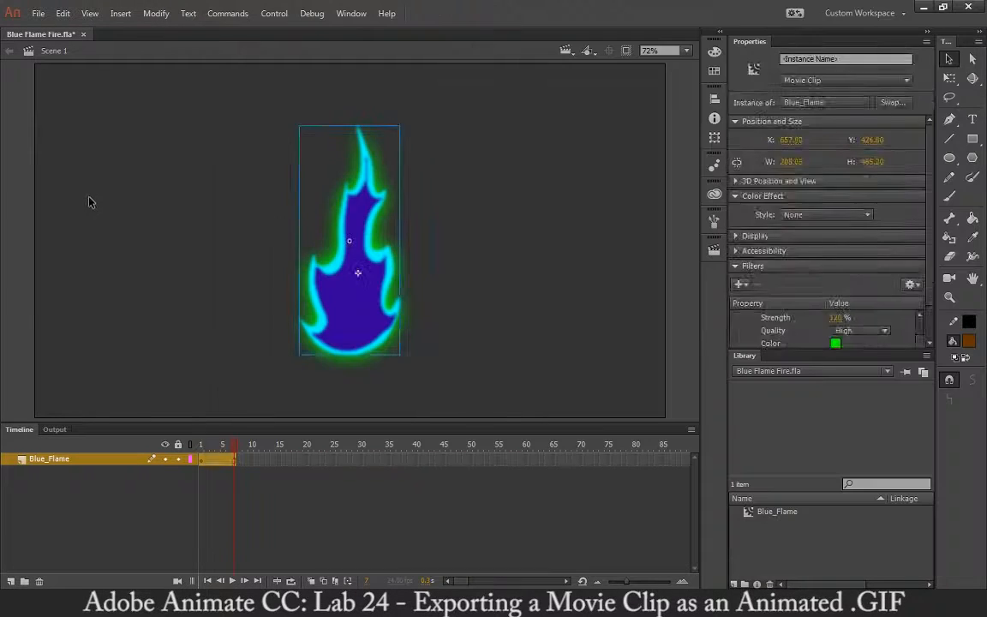
left_click_drag(214, 449, 208, 446)
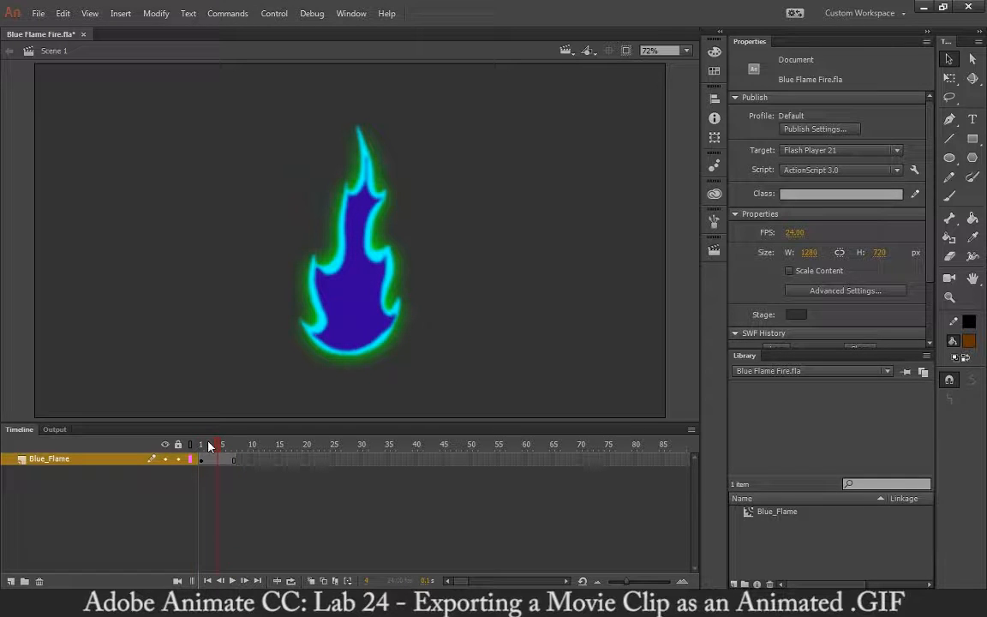
key("ctrl+Return")
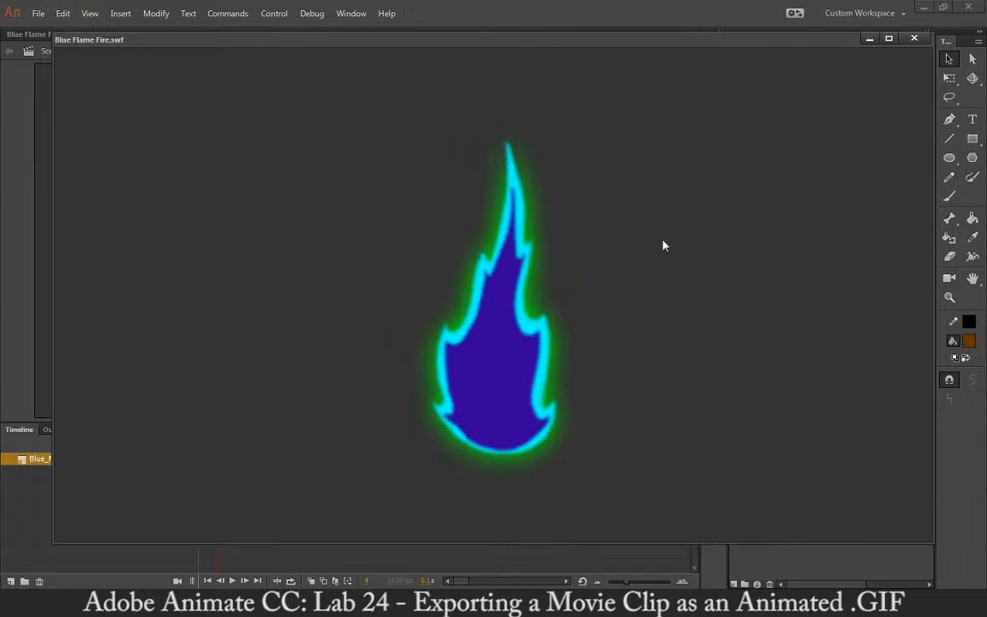
left_click(914, 38)
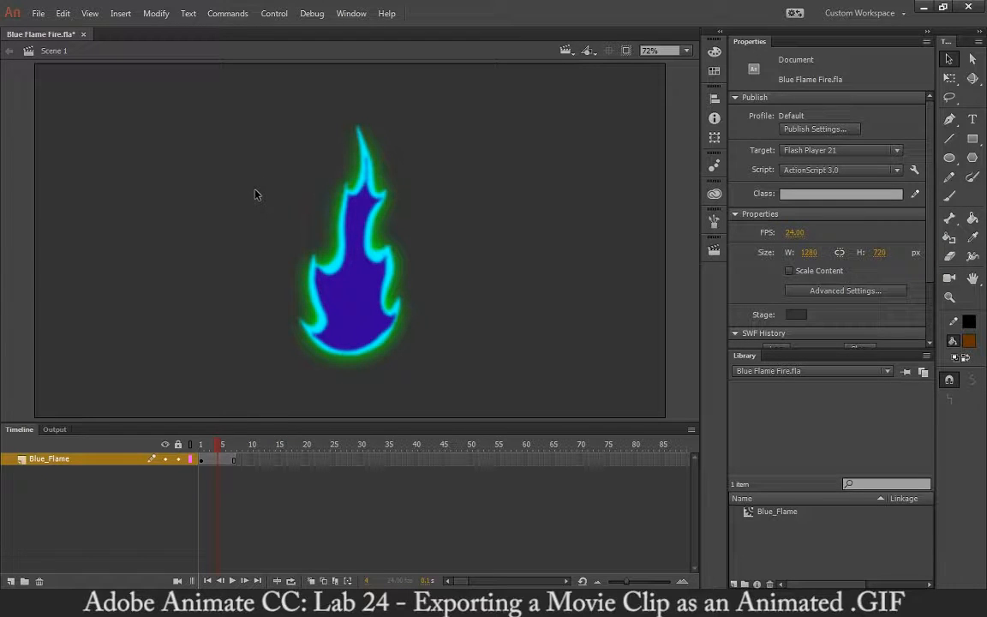
left_click(326, 261)
left_click(38, 13)
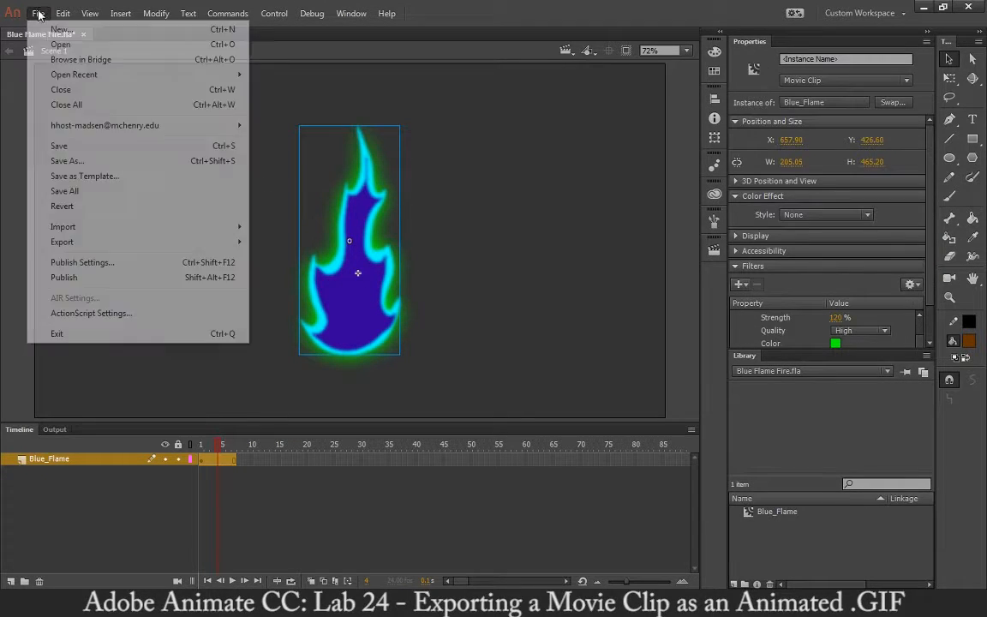
mouse_move(236, 242)
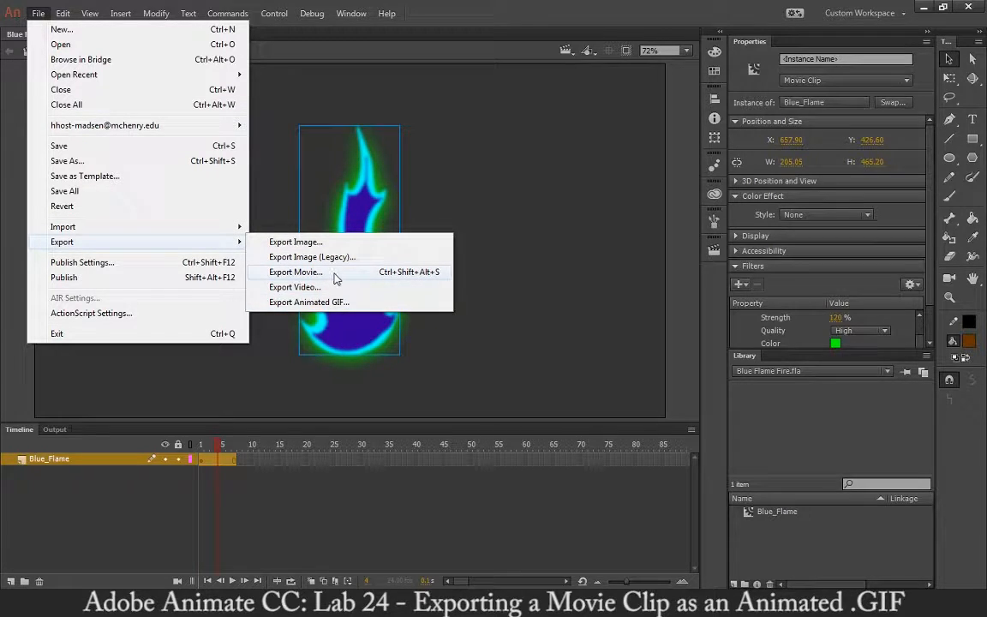
left_click(528, 178)
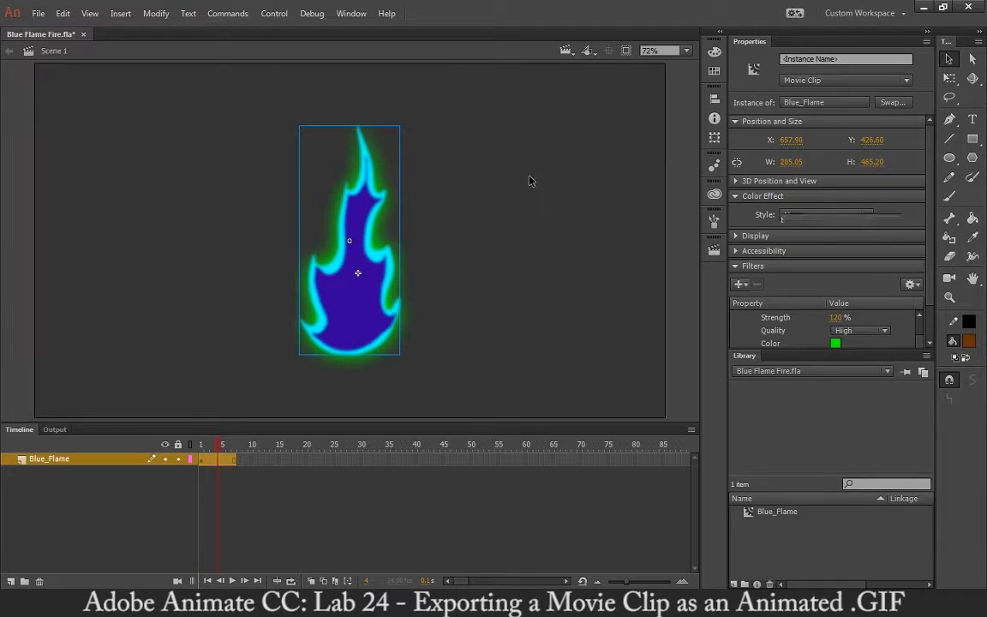
left_click(531, 182)
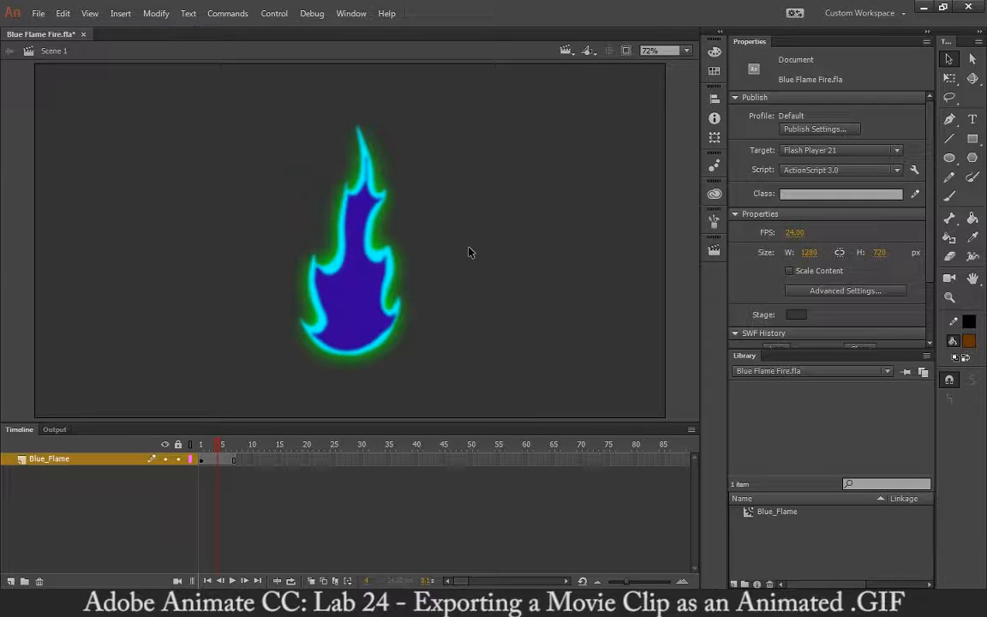
Start a PNG sequence export of the blue flame movie clip on the stage
left_click(379, 268)
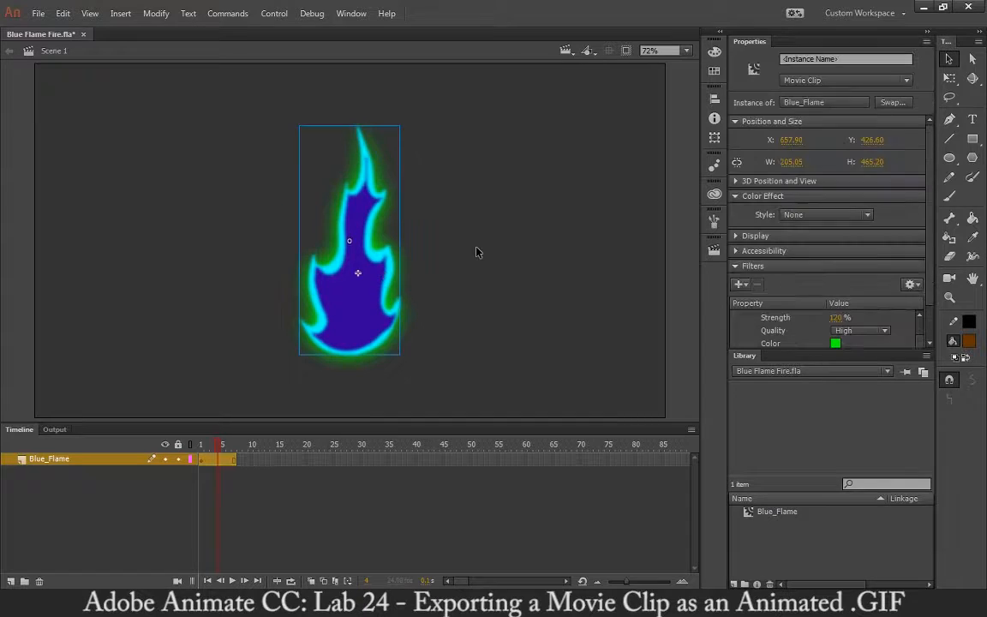
right_click(361, 250)
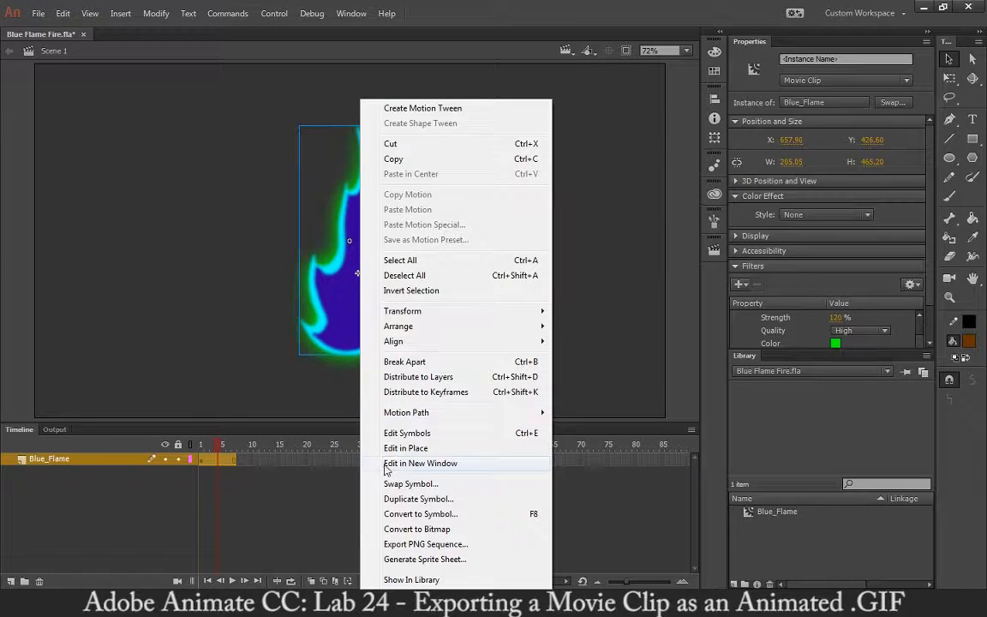
left_click(381, 544)
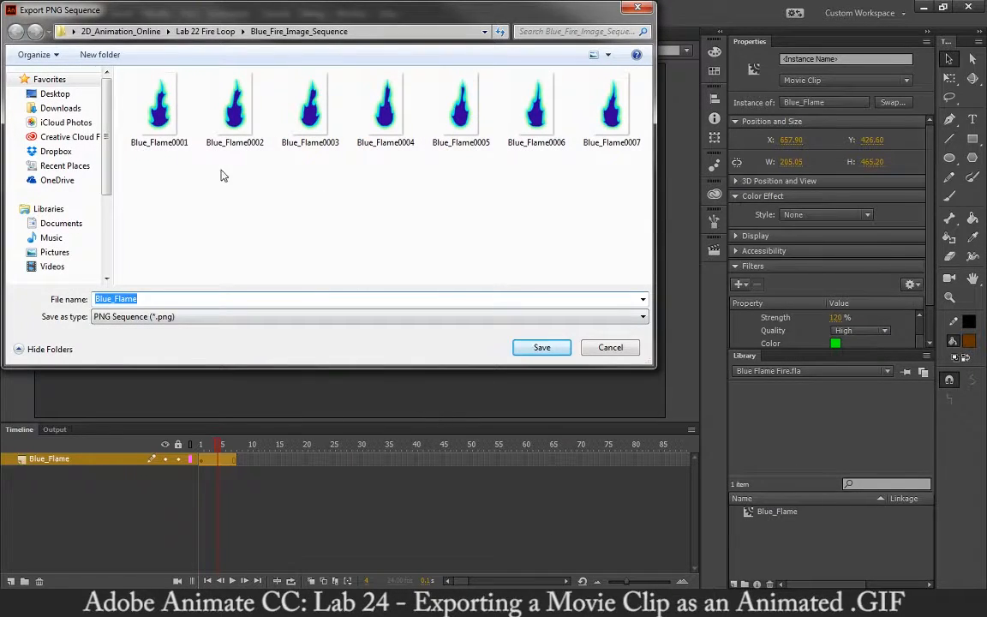
Delete the old PNG files Blue_Flame0001 to Blue_Flame0007 from the Blue_Fire_Image_Sequence folder
left_click(145, 125)
key("Delete")
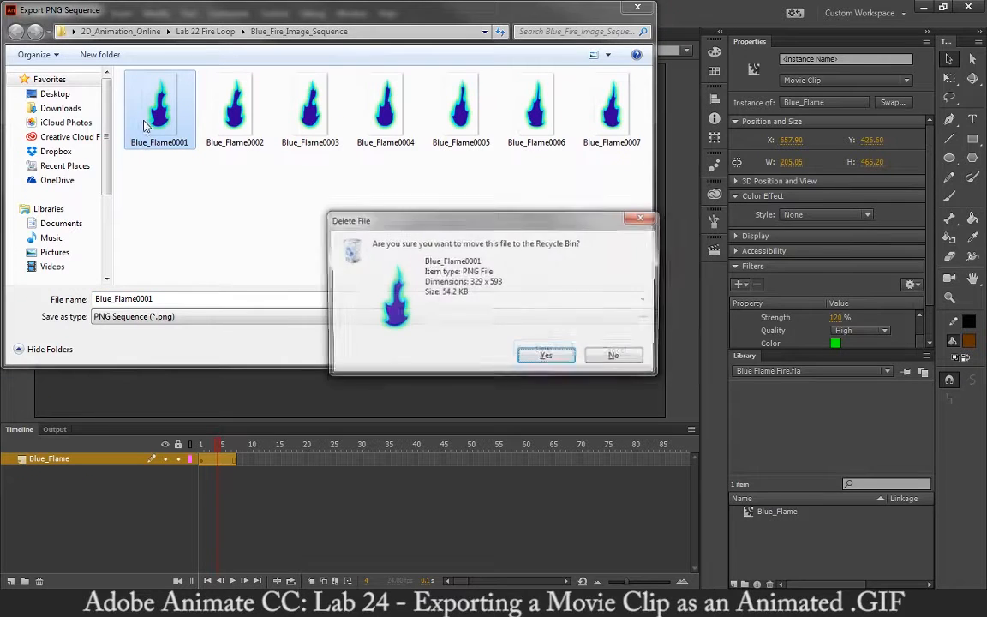
key("Return")
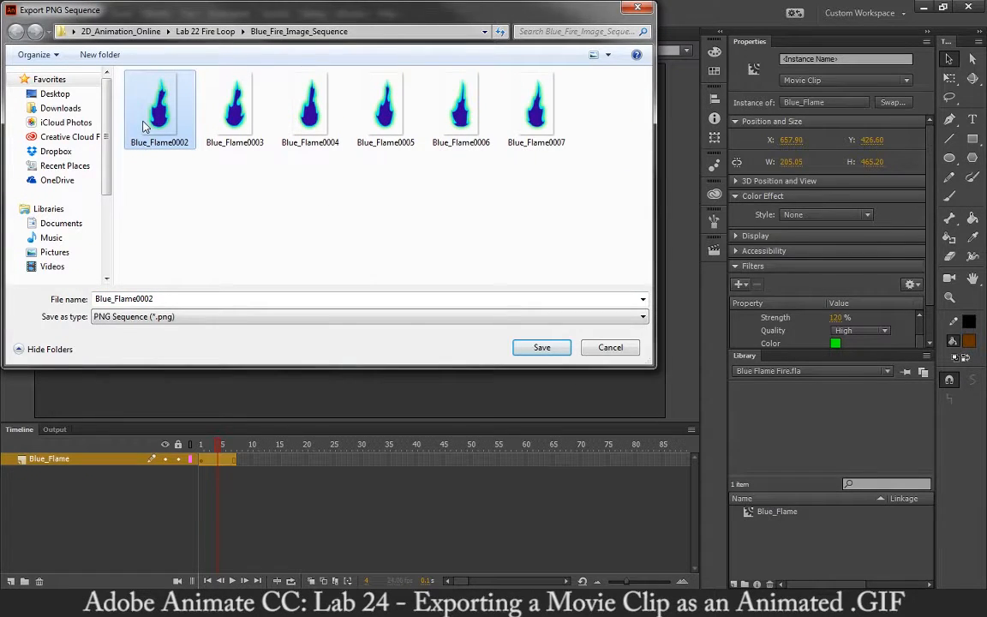
key("Delete")
key("Return")
left_click(142, 130)
key("Delete")
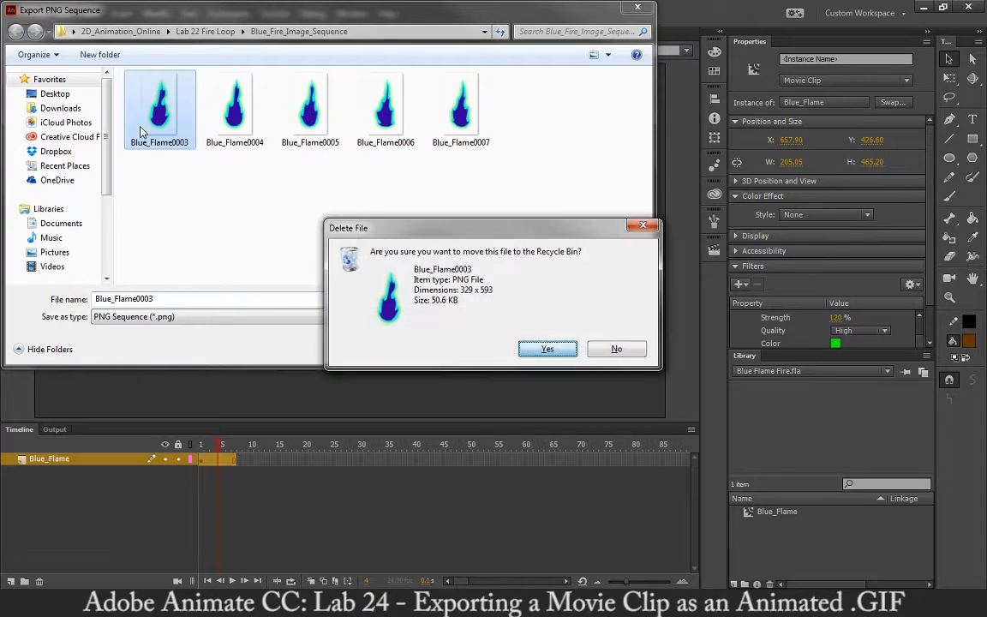
key("Return")
key("Delete")
key("Return")
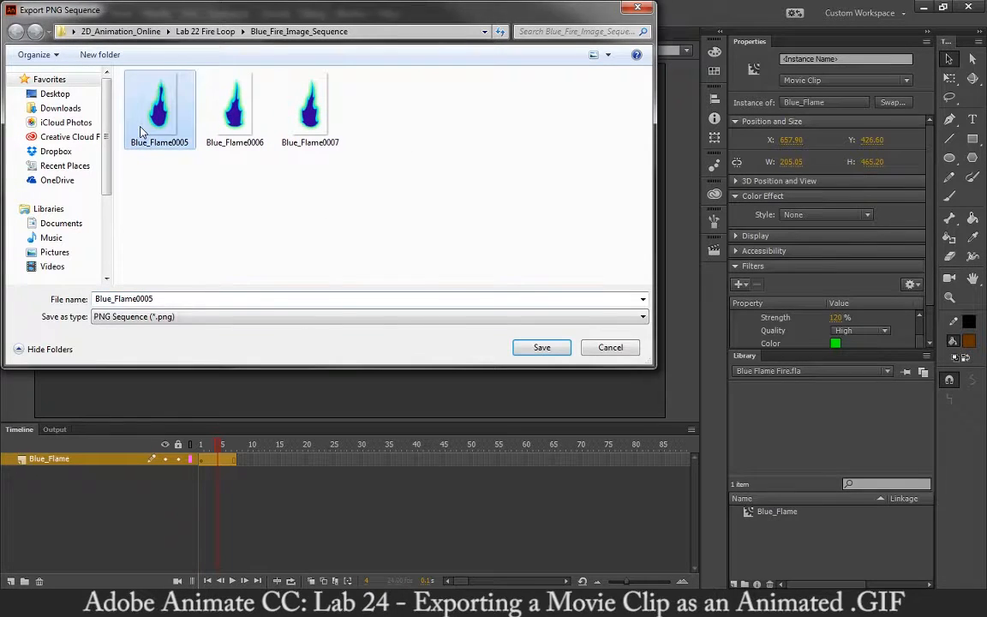
key("Delete")
key("Return")
key("Delete")
key("Return")
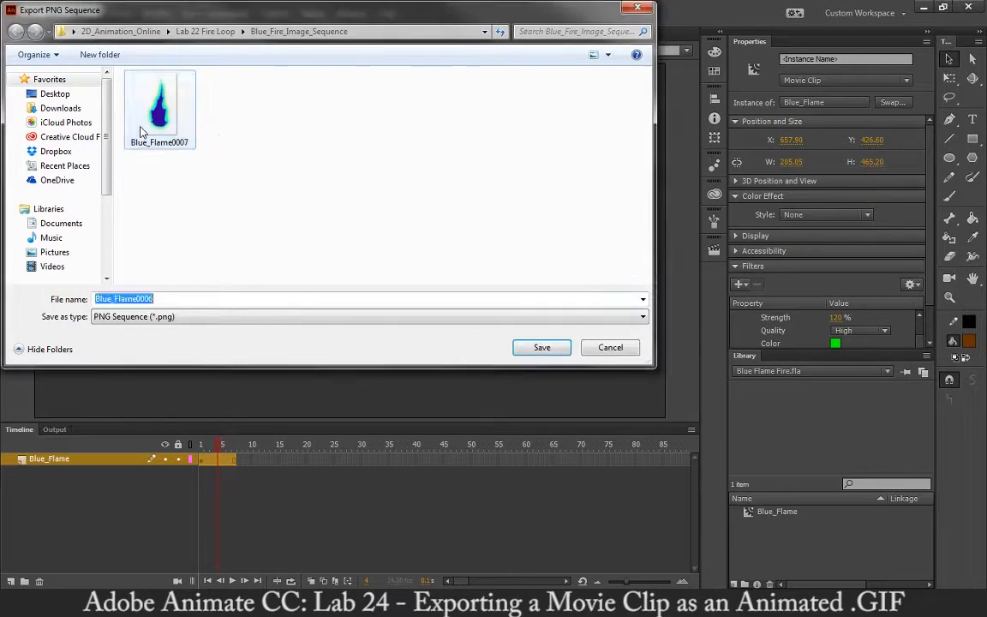
left_click(142, 130)
key("Delete")
key("Return")
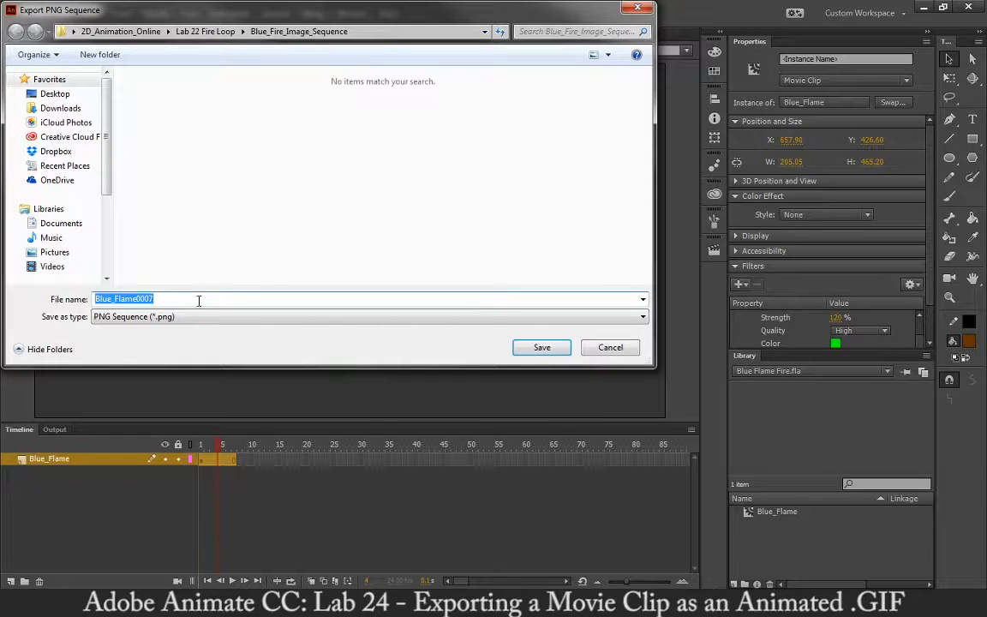
Save the PNG sequence as Blue_Flame and export it at 327 x 591 pixels, 72 dpi, 32 bit with smoothing
left_click(197, 300)
key("BackSpace")
key("BackSpace")
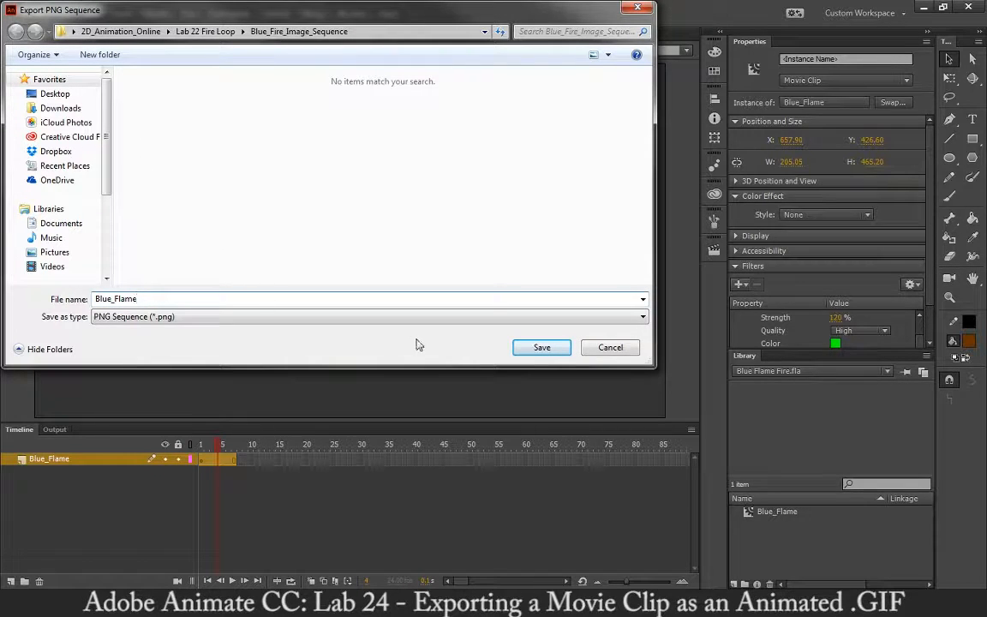
left_click(541, 349)
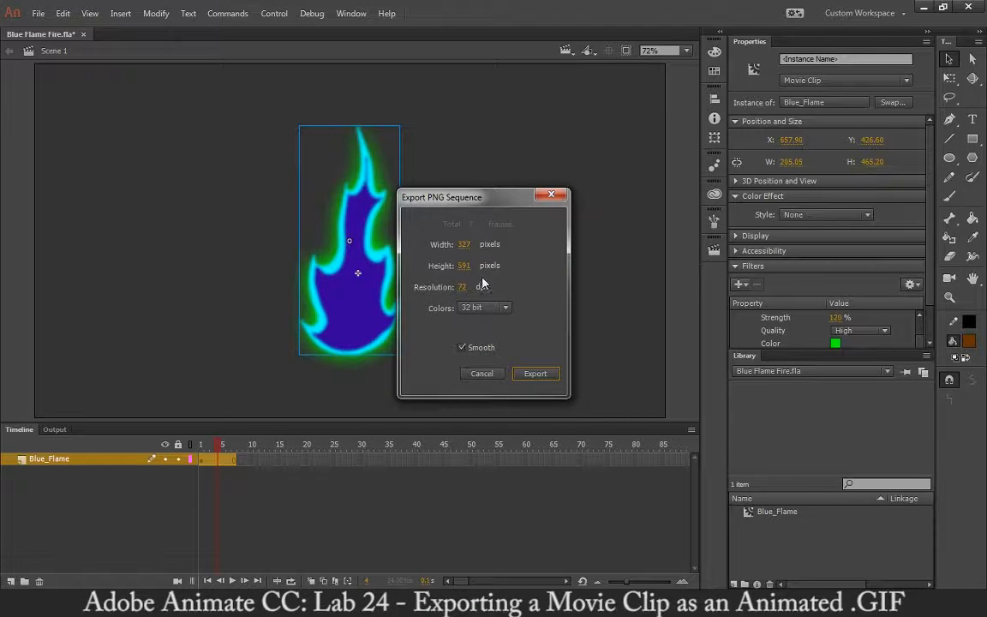
left_click_drag(480, 197, 553, 169)
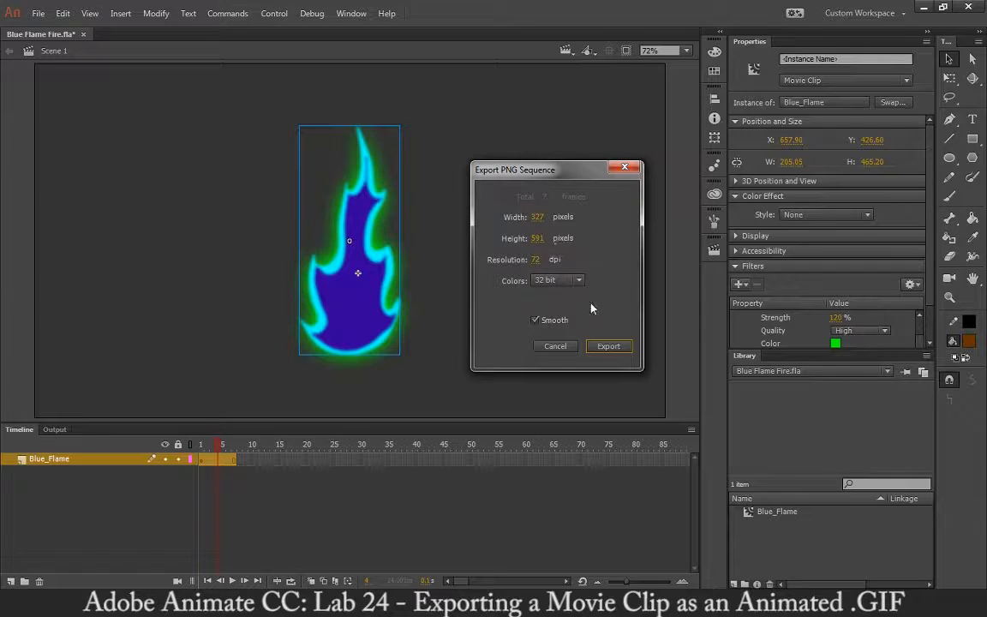
left_click(608, 346)
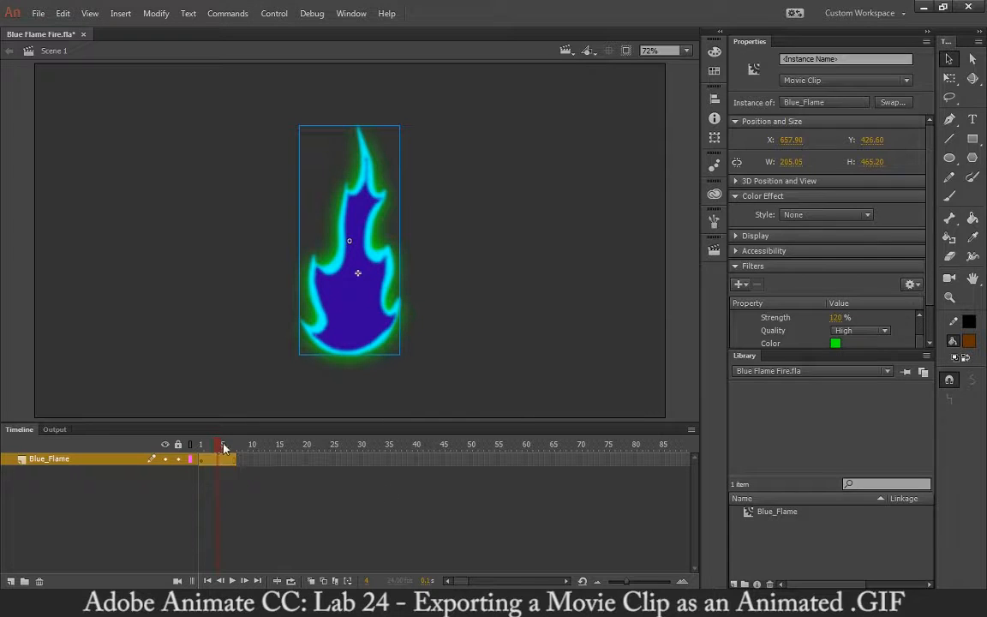
Return the playhead to frame 1, switch to the file explorer and open Blue_Flame0001 from the Blue_Fire_Image_Sequence folder
left_click_drag(222, 445, 201, 446)
left_click(164, 603)
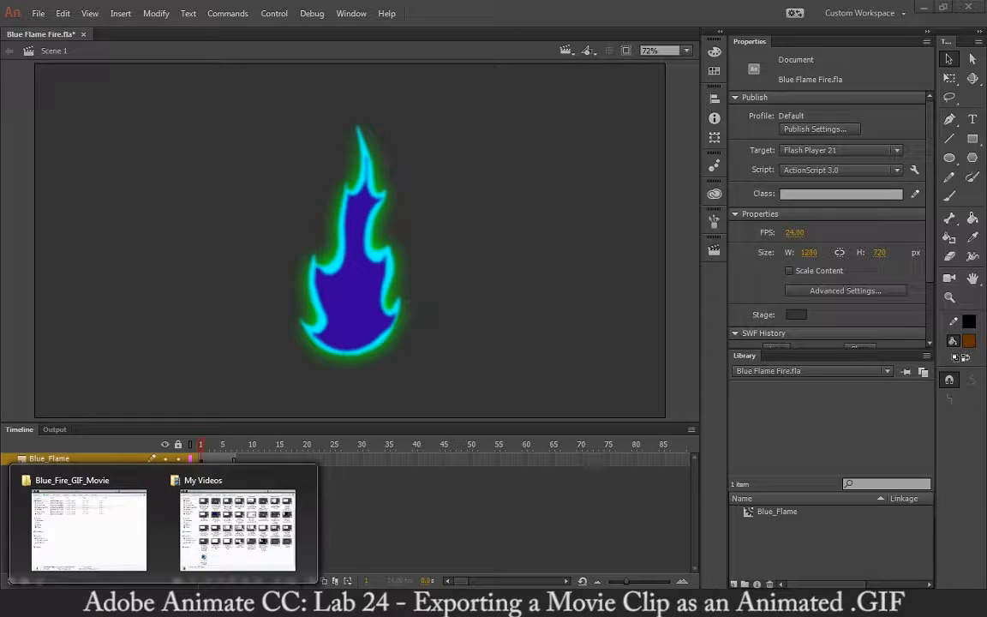
left_click(89, 527)
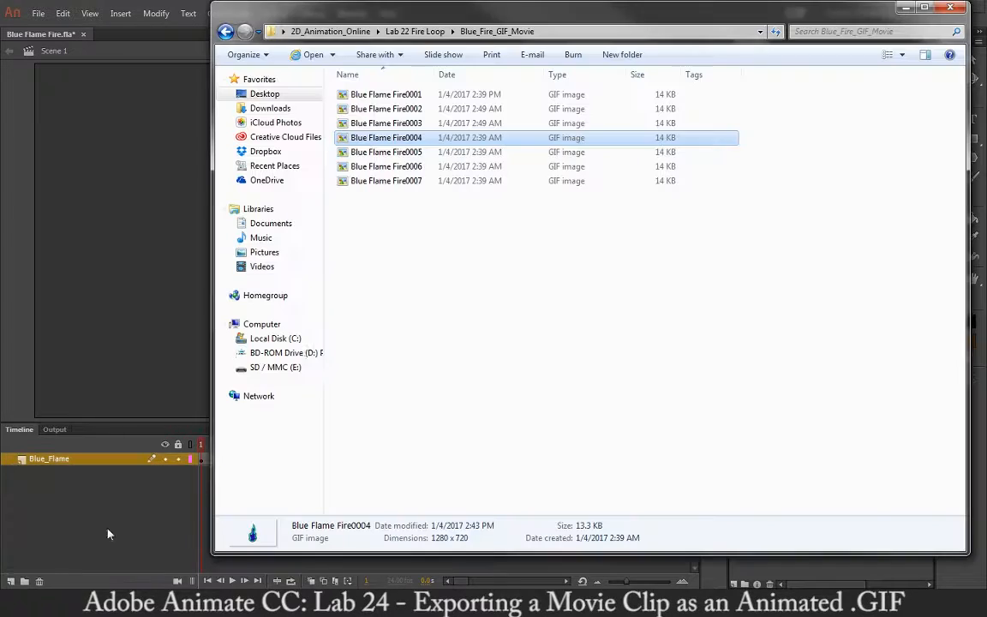
left_click(428, 33)
left_click(402, 139)
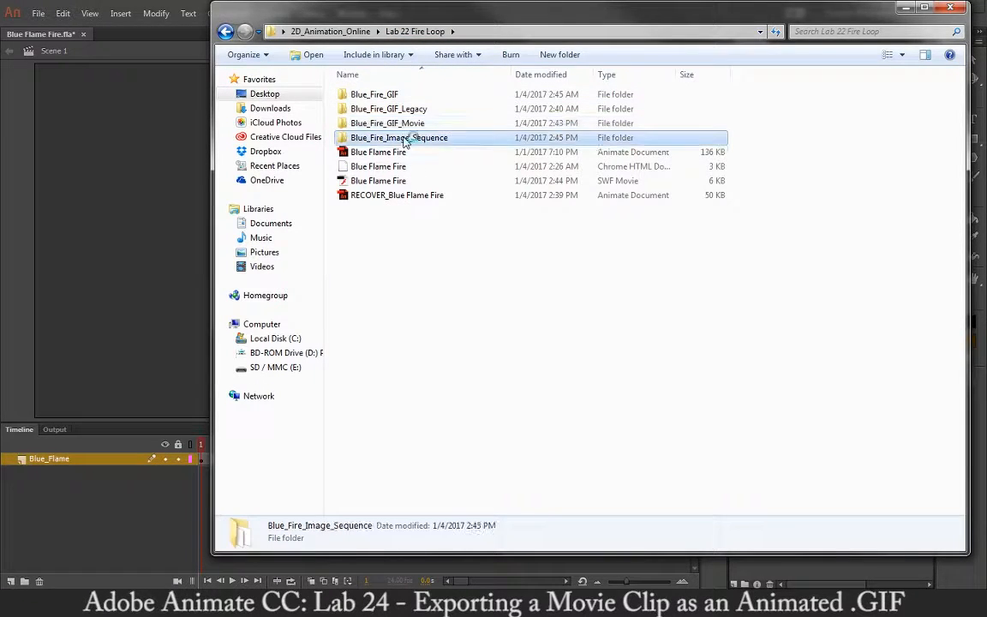
double_click(403, 139)
left_click(347, 108)
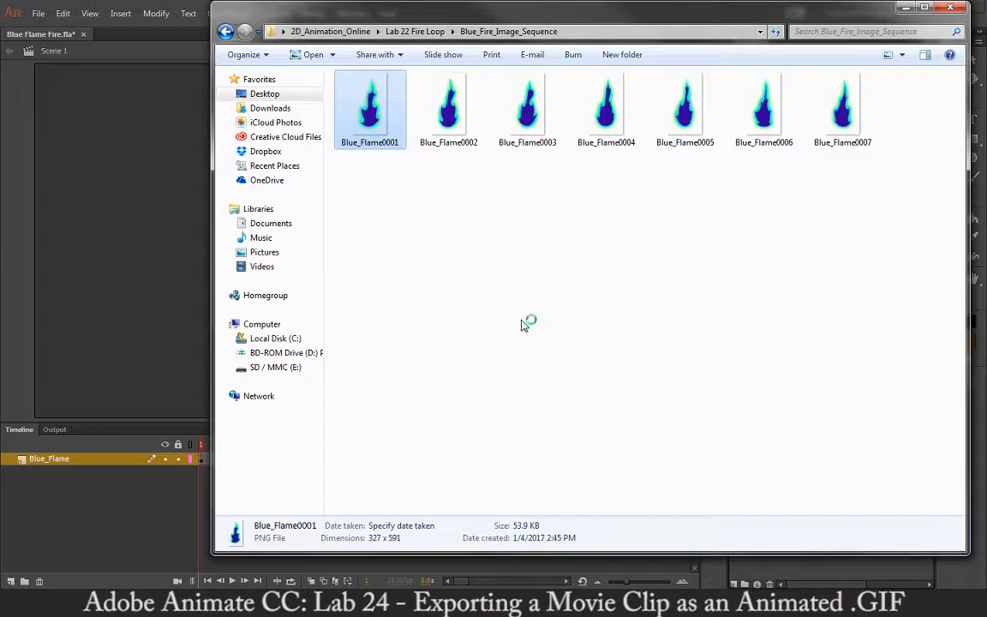
Page through the exported Blue_Flame PNG frames in the photo viewer several times to check the flame animation
key("Right")
key("Right")
key("Right")
key("Right")
key("Right")
key("Right")
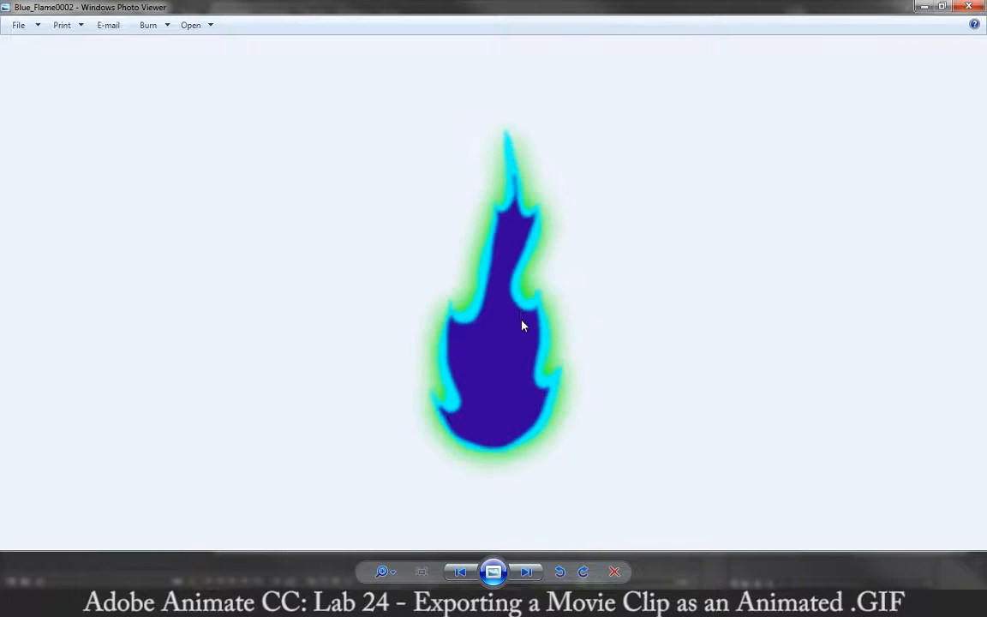
key("Right")
key("Right")
key("Right")
key("Right")
key("Right")
key("Right")
key("Right")
key("Right")
key("Right")
key("Right")
key("Right")
key("Right")
key("Right")
key("Right")
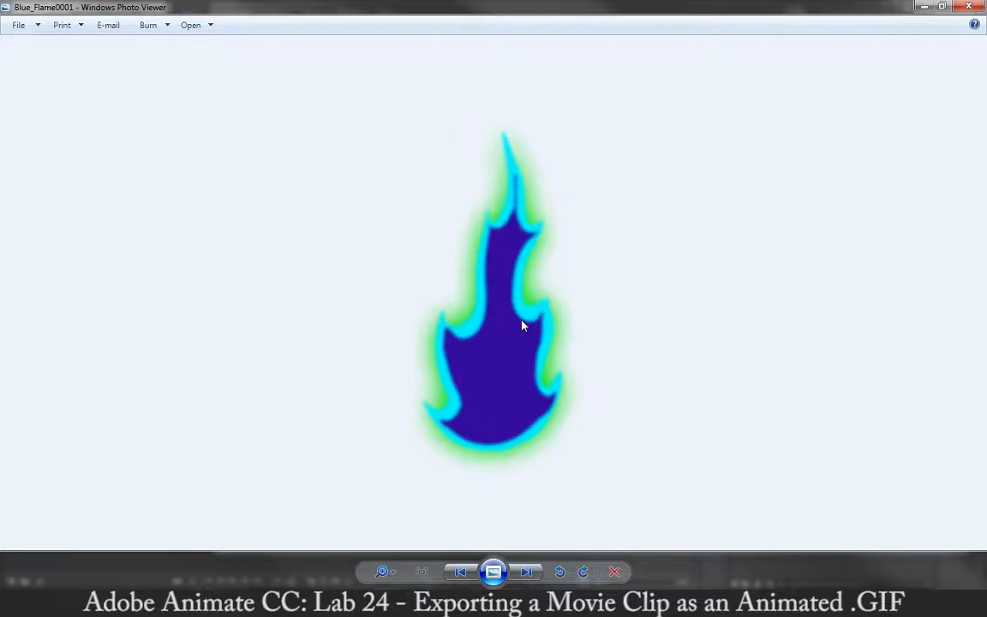
key("Right")
key("Right")
key("Right")
key("Right")
key("Right")
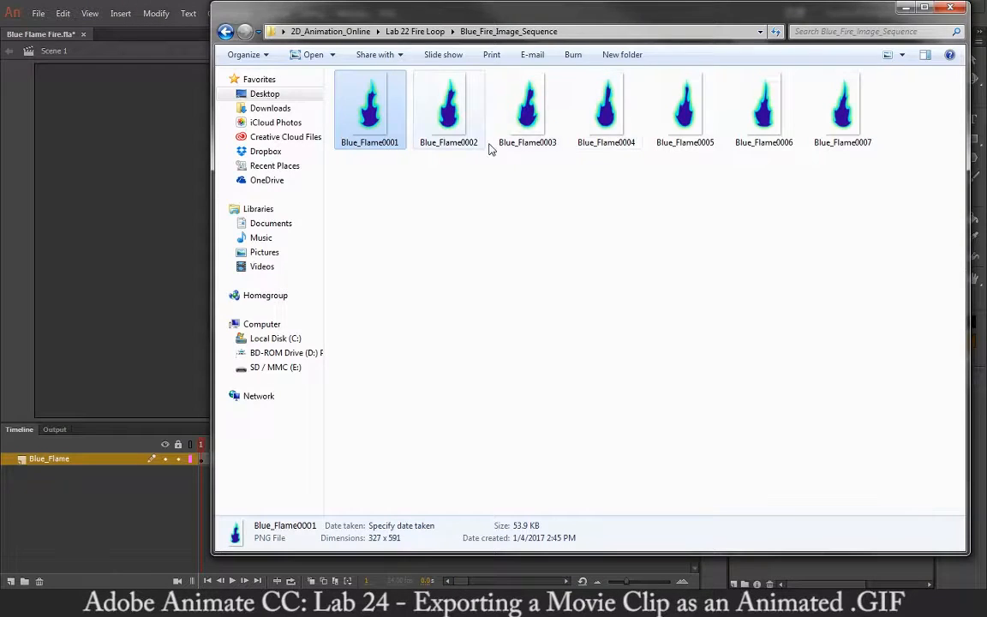
Return to Animate, add a layer named PNG_Sequence_Flame and delete the Blue_Flame layer
left_click(140, 112)
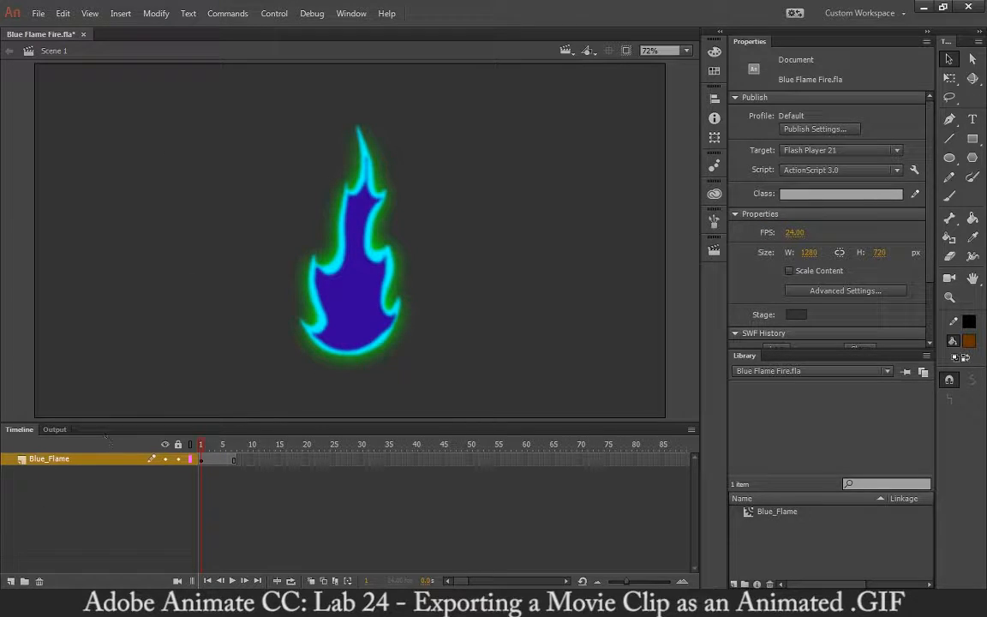
left_click(11, 581)
double_click(44, 457)
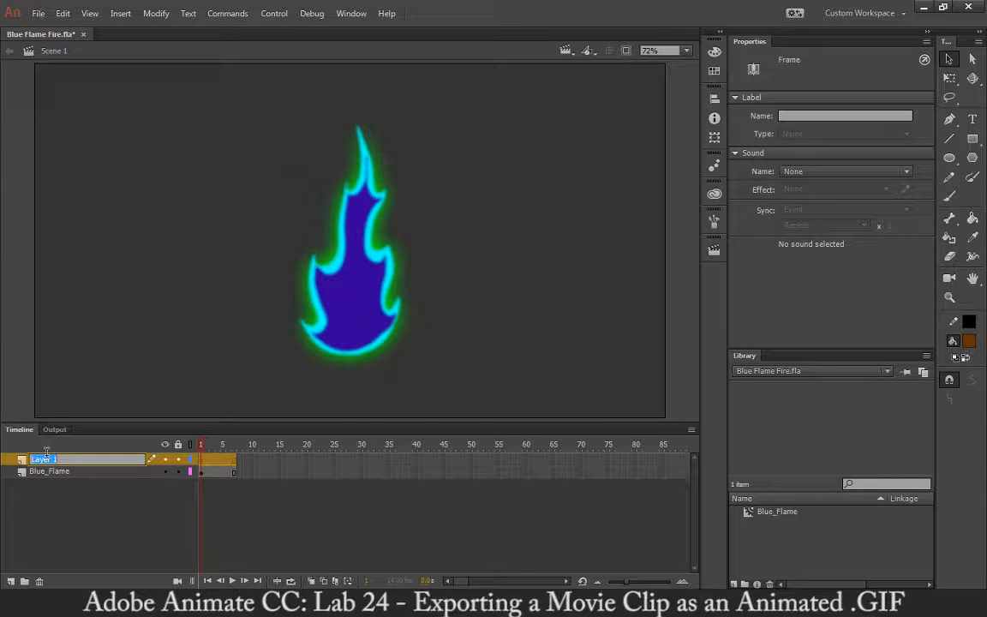
type("PNG_Sequence_Flame")
key("Return")
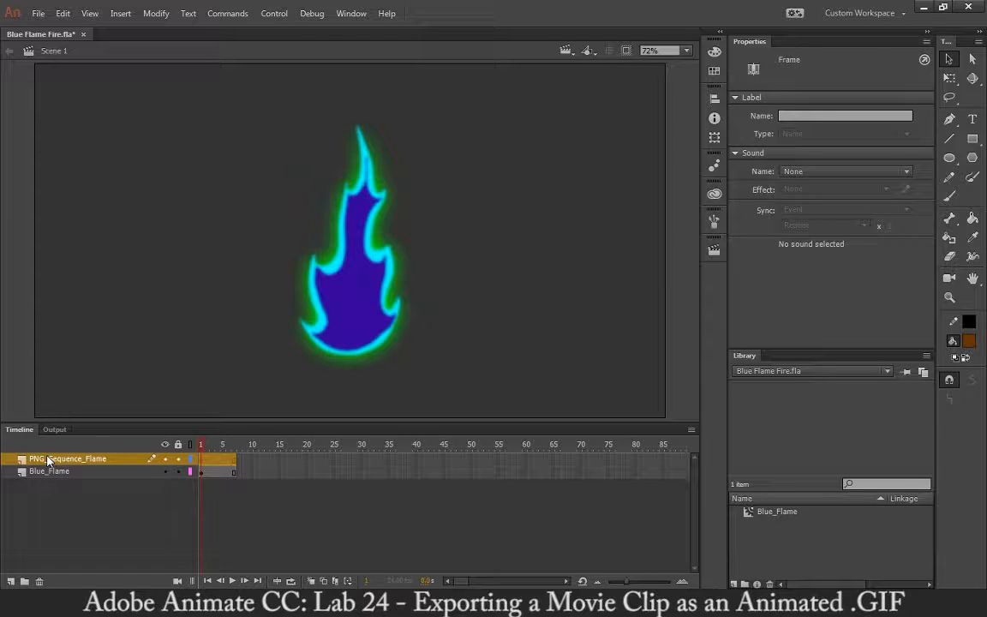
left_click(47, 471)
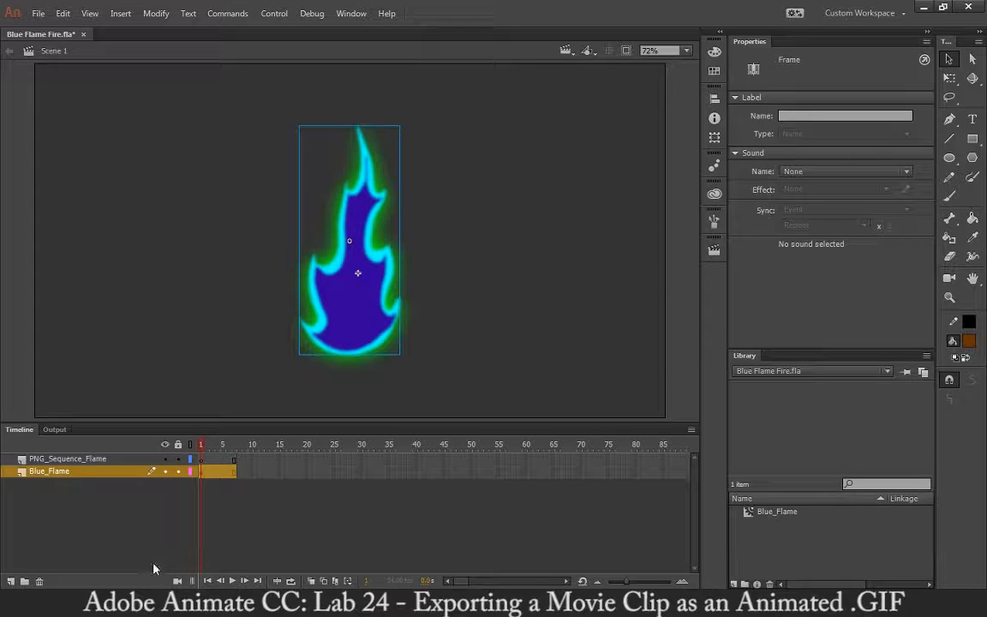
left_click(38, 580)
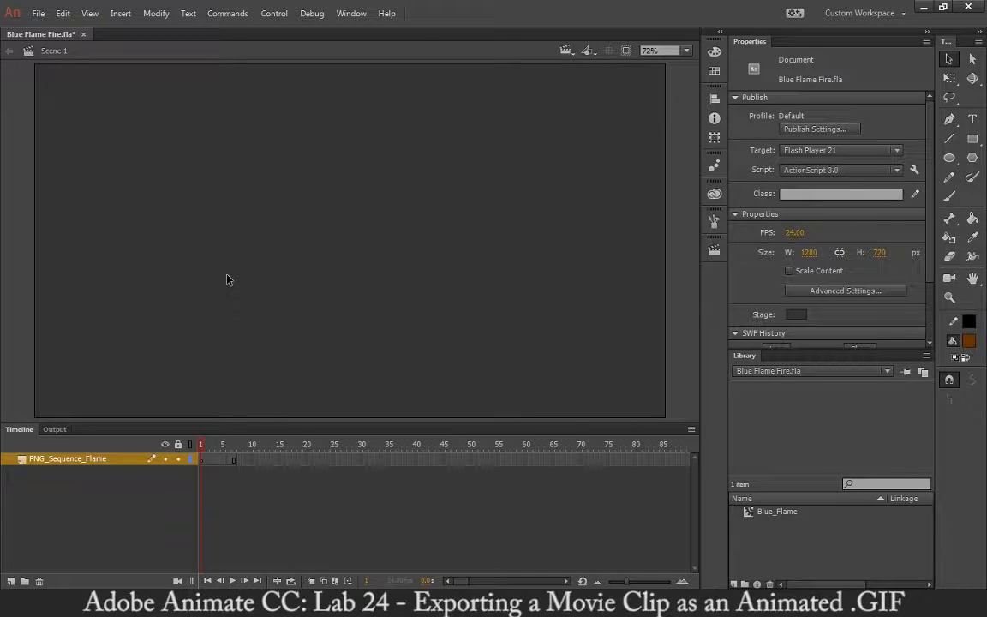
Import the PNG files Blue_Flame0001 to Blue_Flame0007 from the Blue_Fire_Image_Sequence folder to the stage
left_click(38, 13)
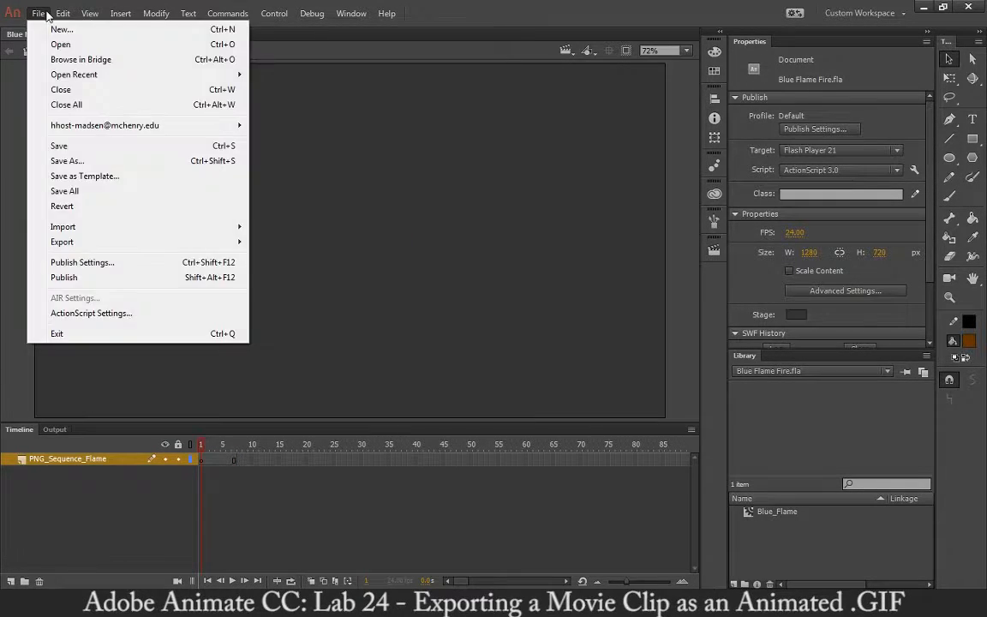
mouse_move(77, 227)
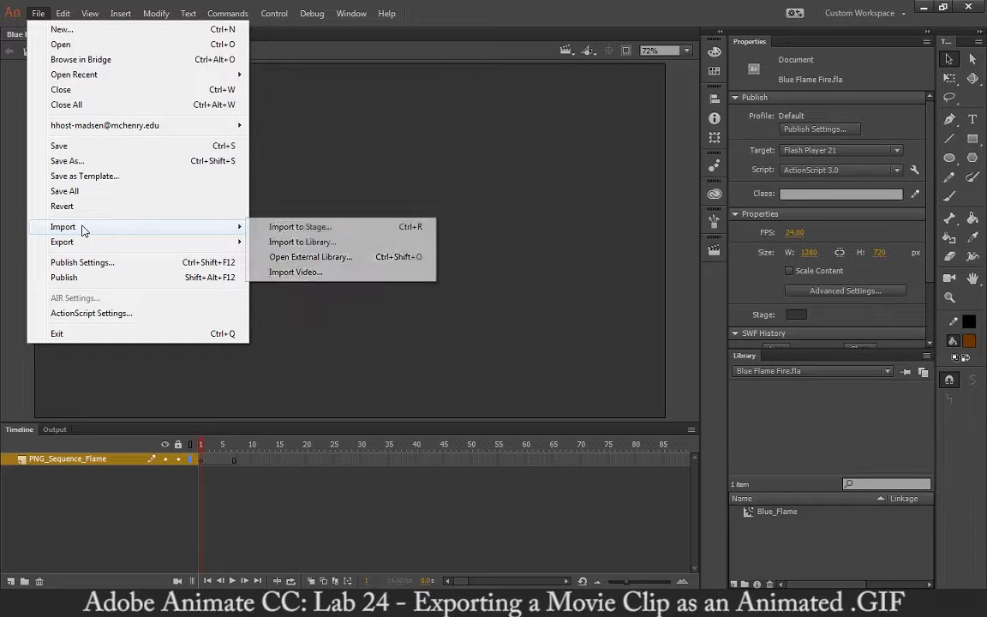
left_click(285, 228)
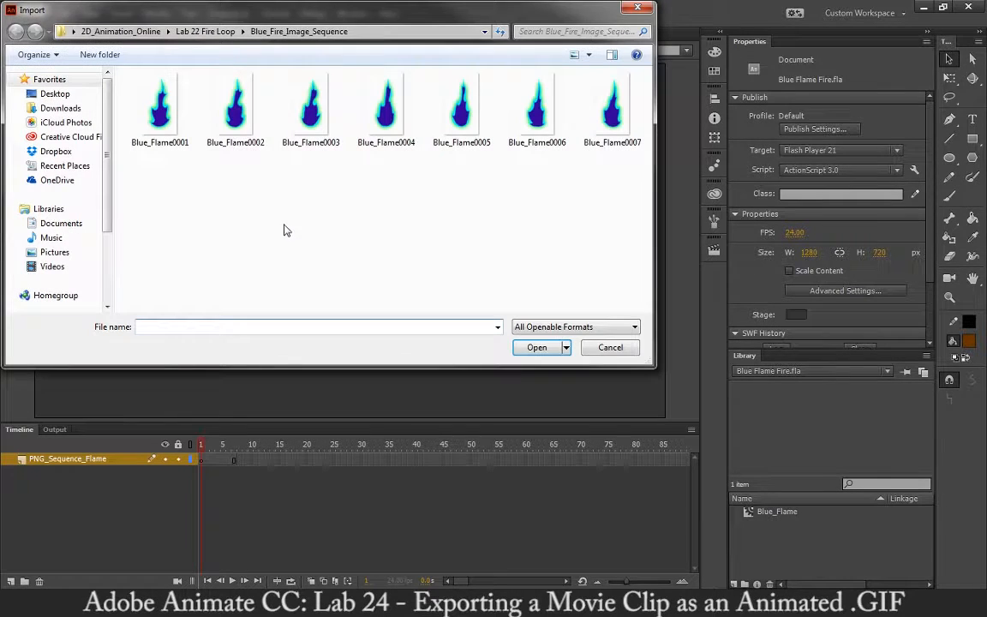
left_click(175, 116)
left_click(611, 107, "shift")
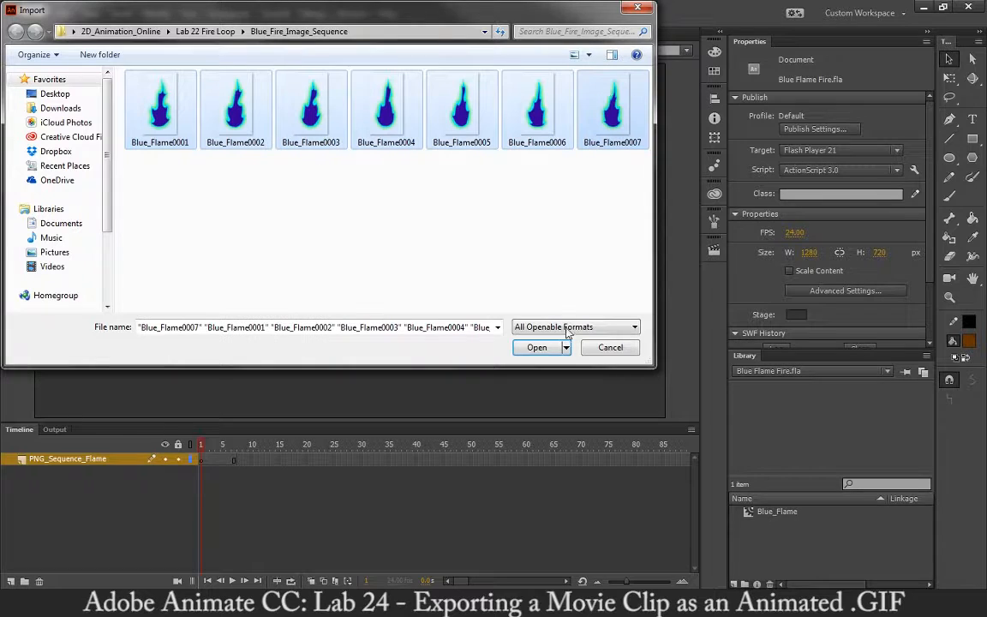
left_click(159, 110)
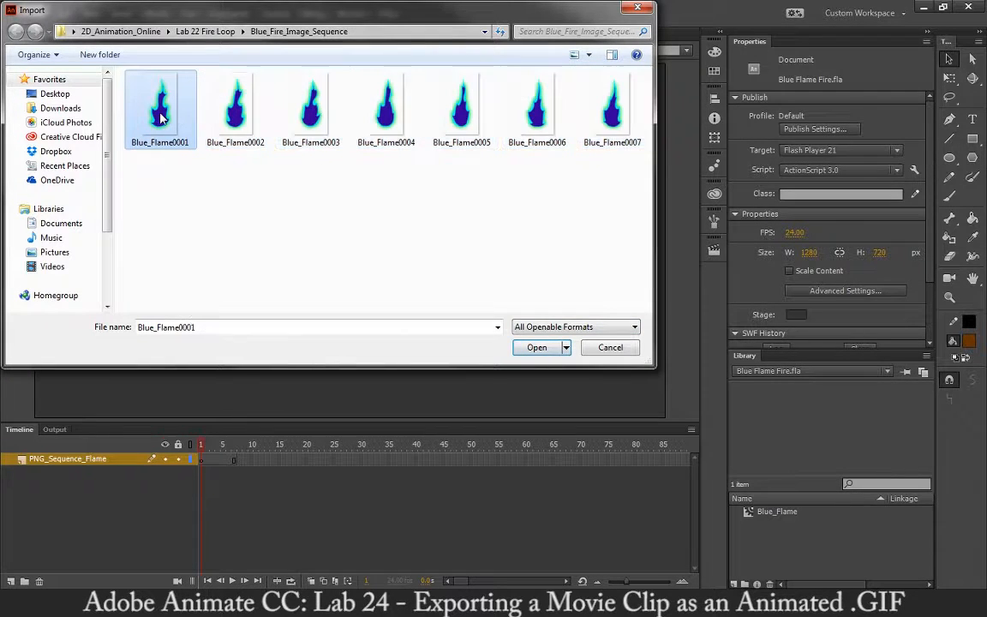
left_click(611, 115, "shift")
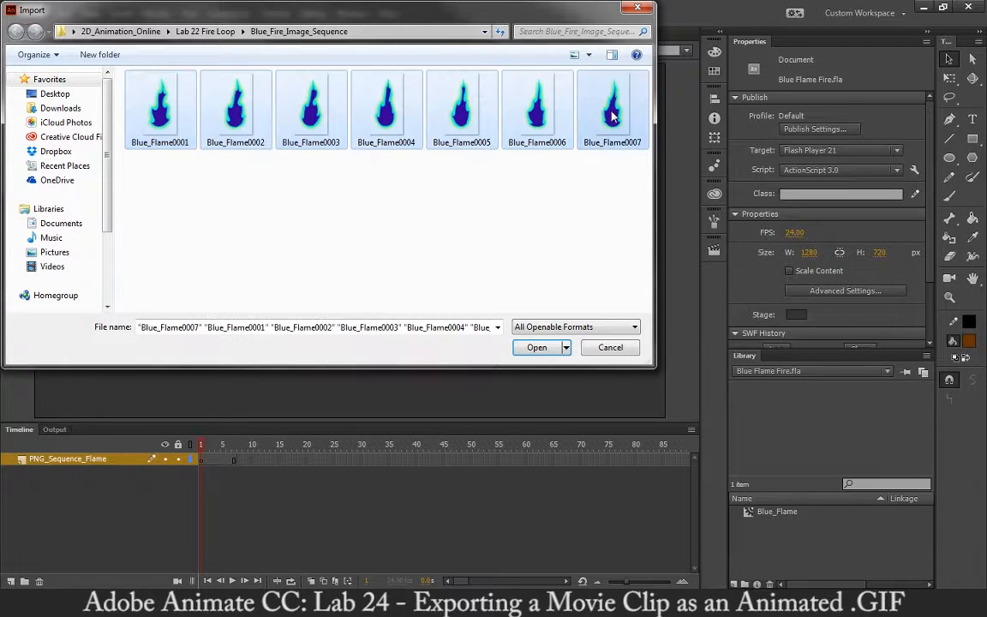
left_click(537, 347)
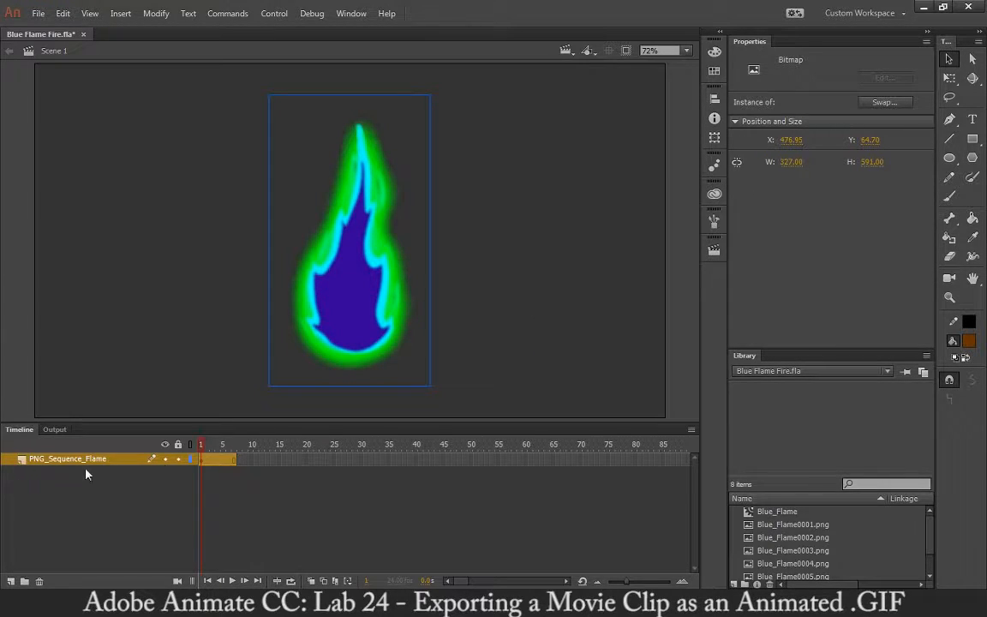
Select all the stacked flame bitmaps on the stage and distribute them to keyframes
left_click_drag(202, 446, 285, 450)
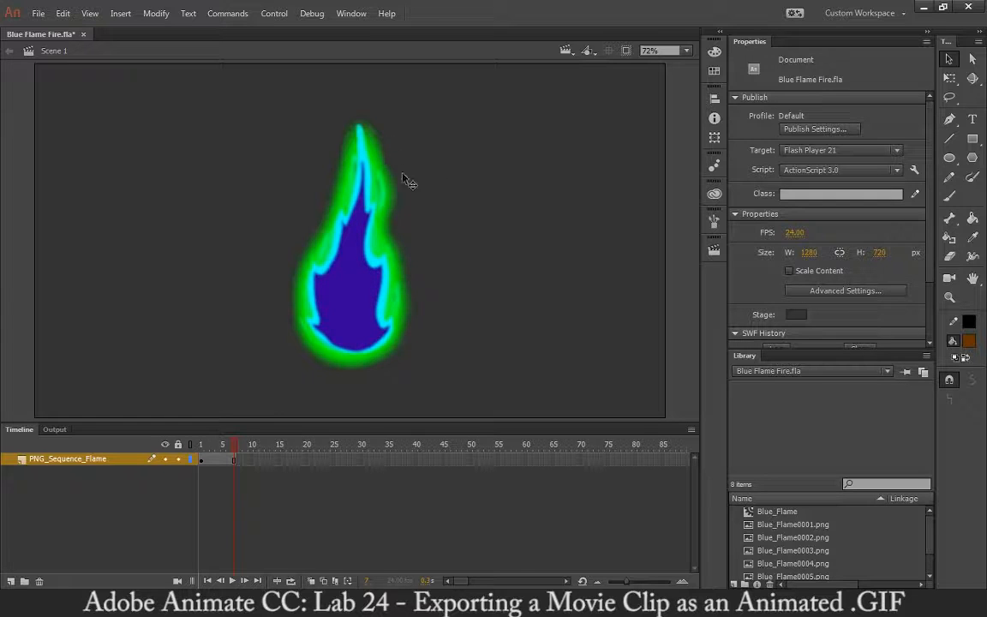
left_click_drag(525, 158, 333, 373)
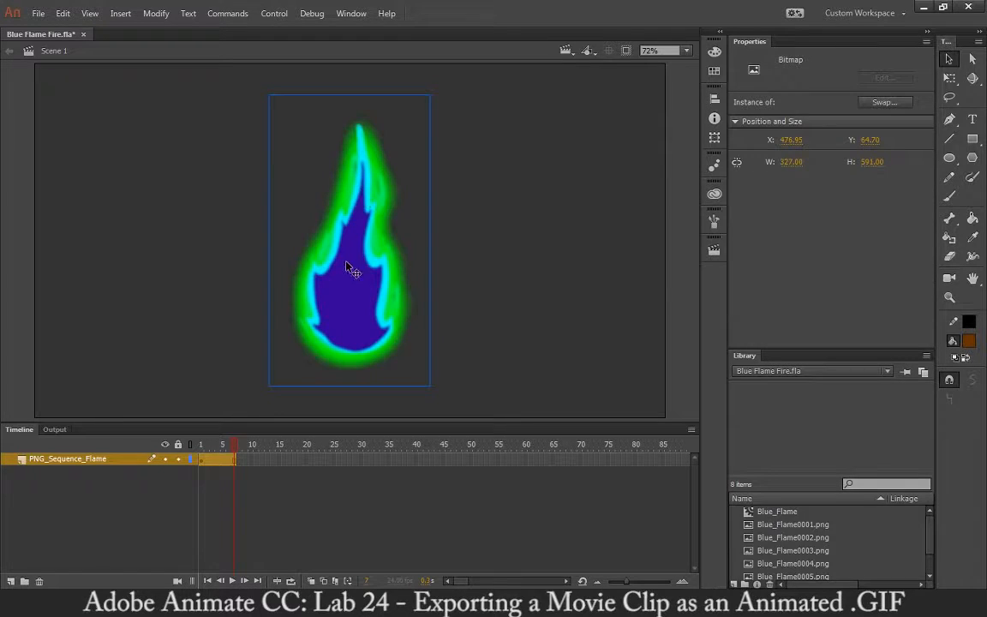
left_click_drag(525, 189, 319, 387)
right_click(334, 377)
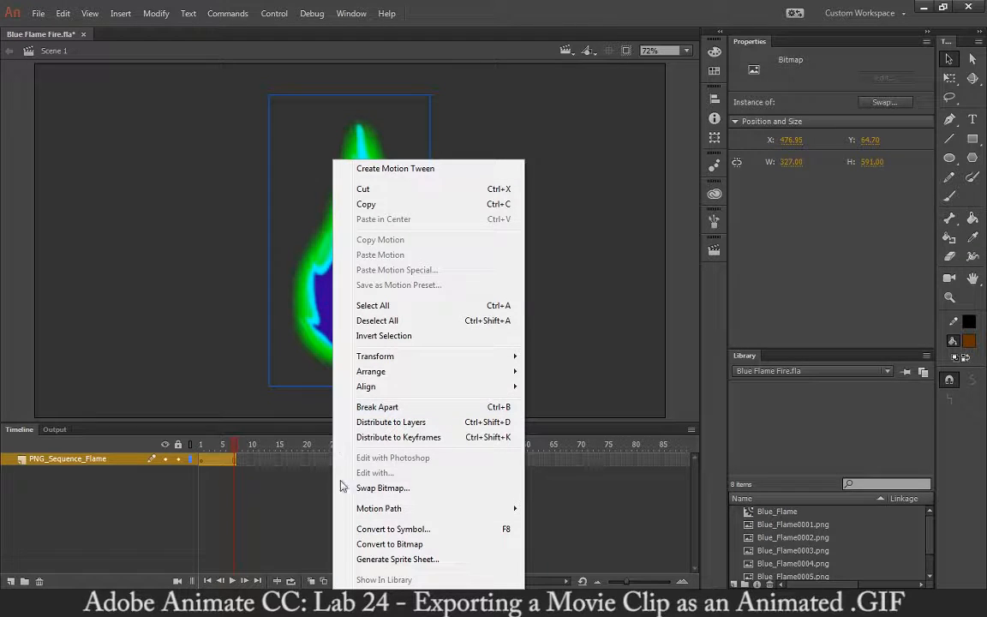
left_click(401, 437)
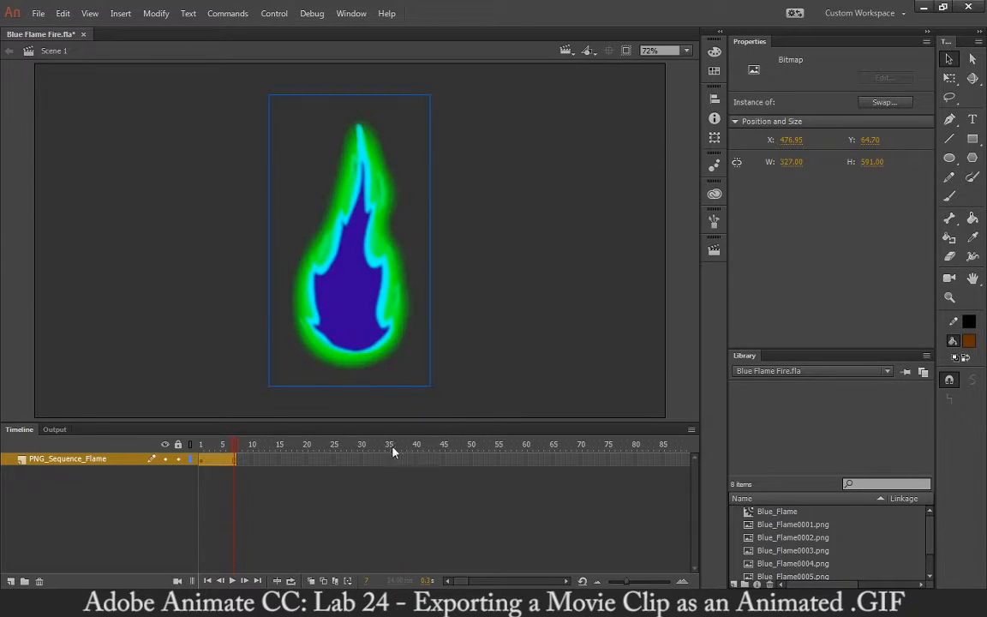
Remove the empty first frame of the PNG_Sequence_Flame layer and play the animation from frame 1
left_click(200, 462)
right_click(201, 463)
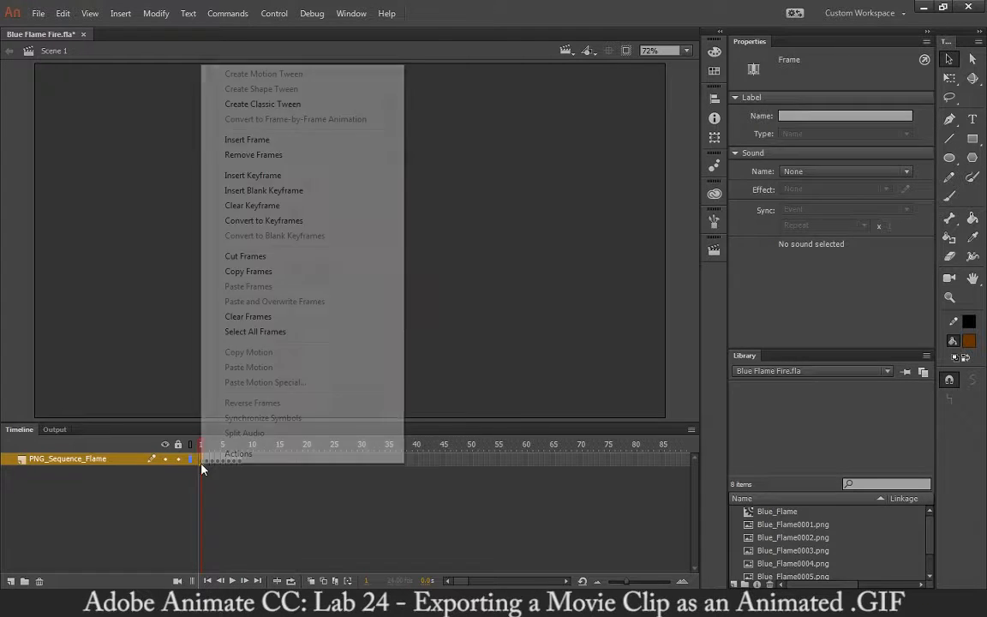
left_click(253, 154)
left_click_drag(201, 448, 180, 456)
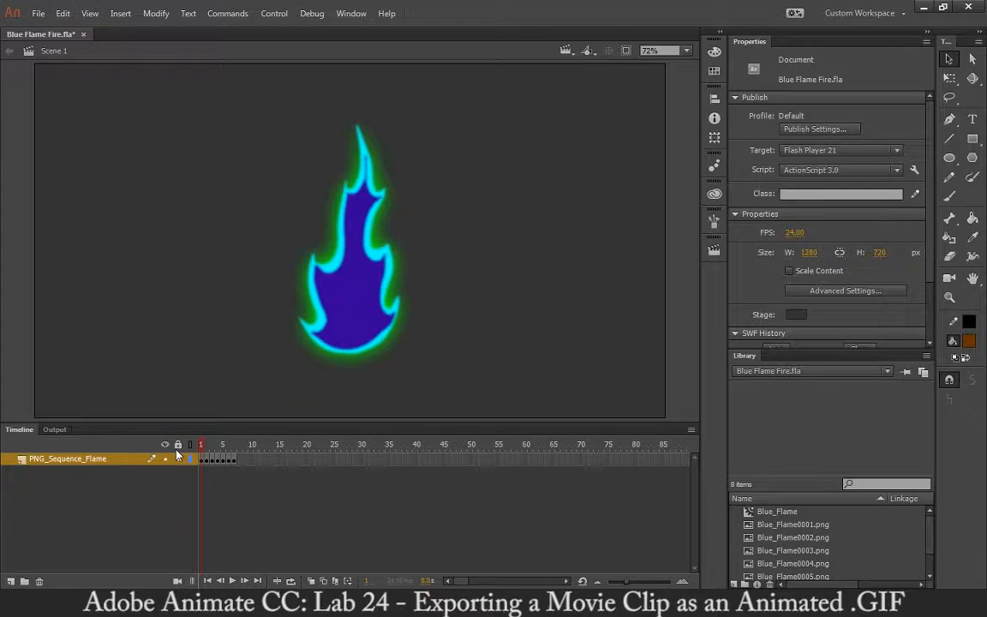
key("Return")
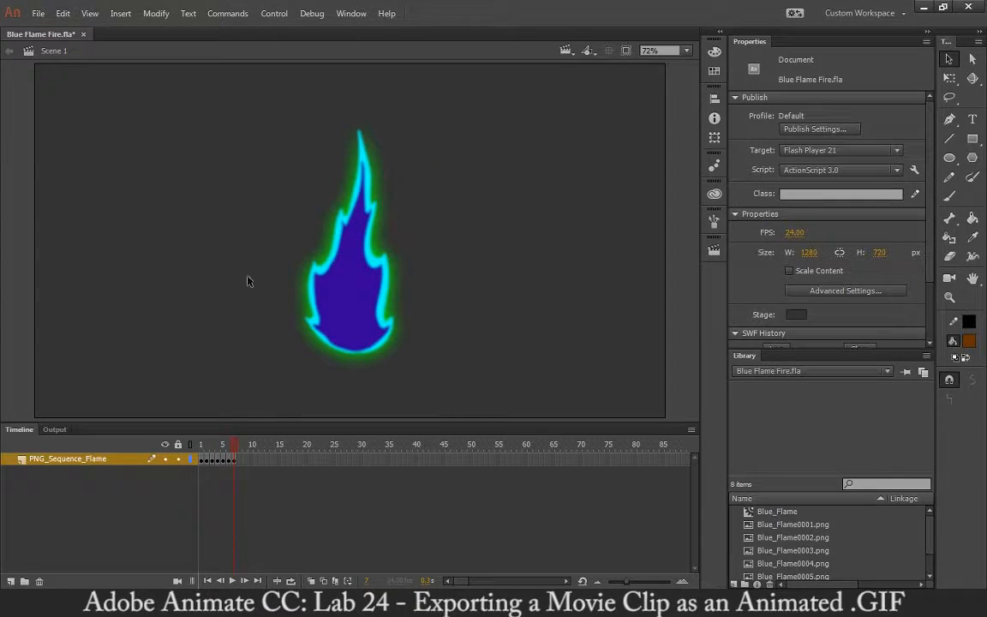
Start an animated GIF export of the PNG flame sequence and preview its frames
left_click(38, 12)
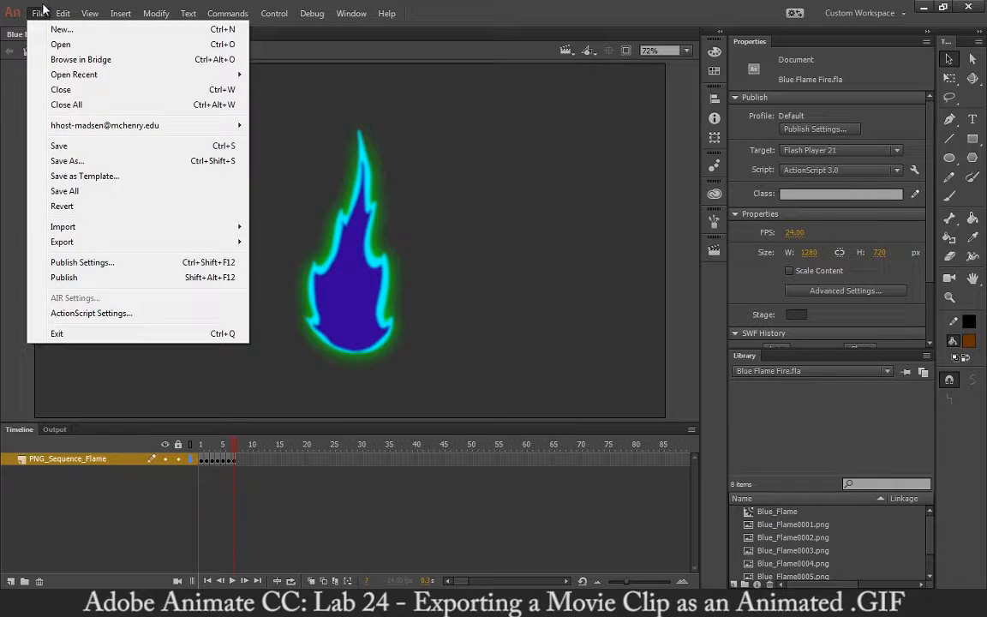
mouse_move(67, 243)
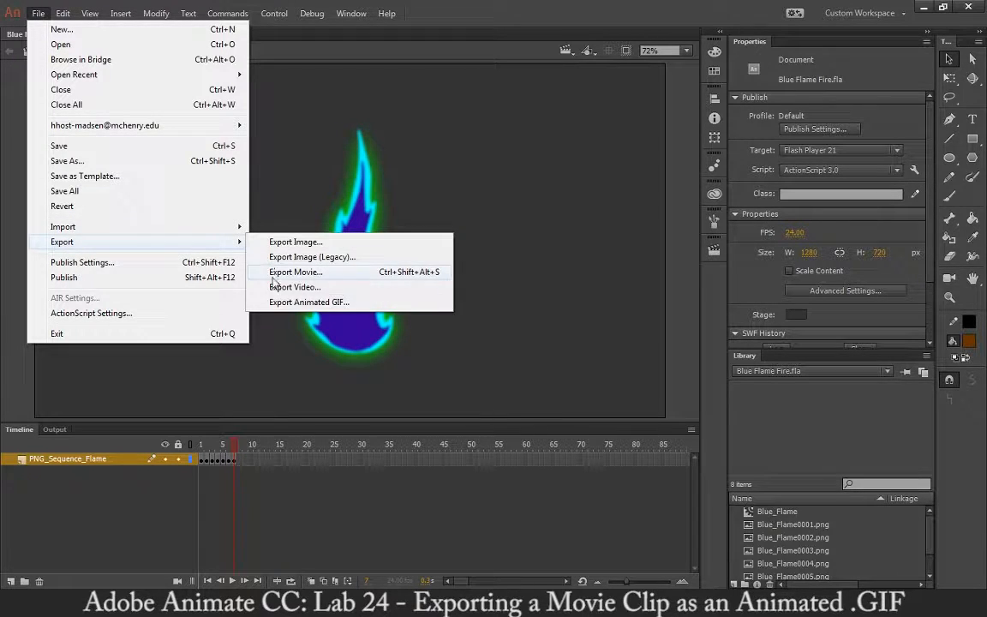
left_click(277, 302)
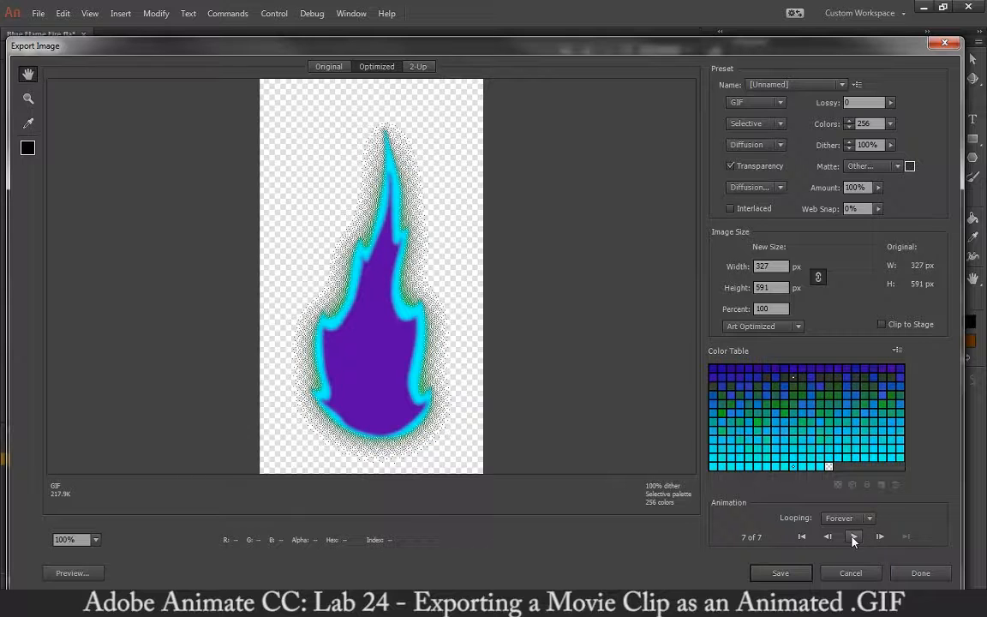
Try the Pattern and Noise transparency dithers for the GIF, and set it back to Diffusion
left_click(775, 188)
left_click(769, 239)
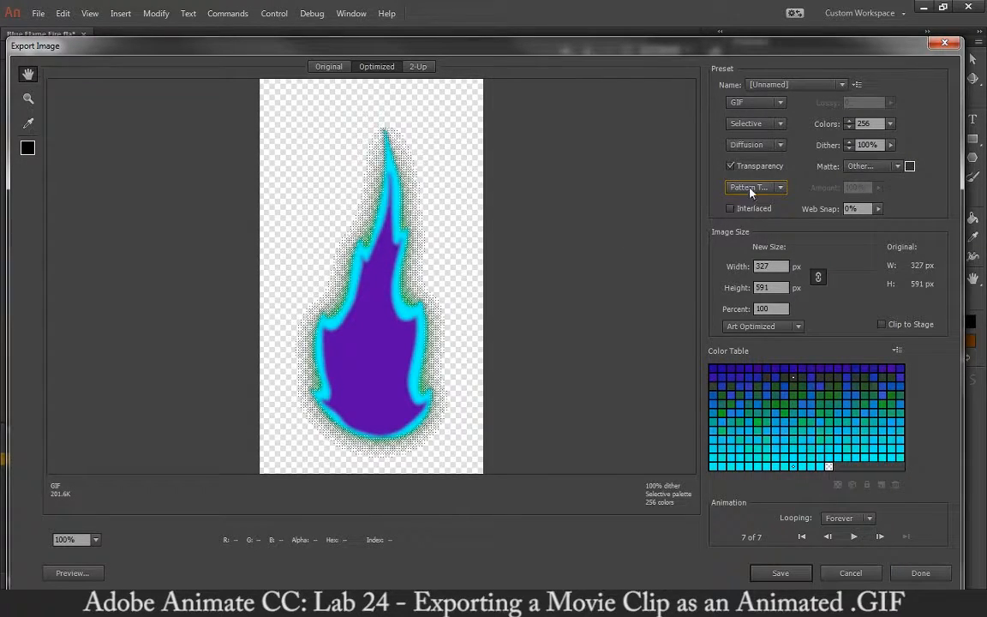
left_click(750, 188)
left_click(755, 250)
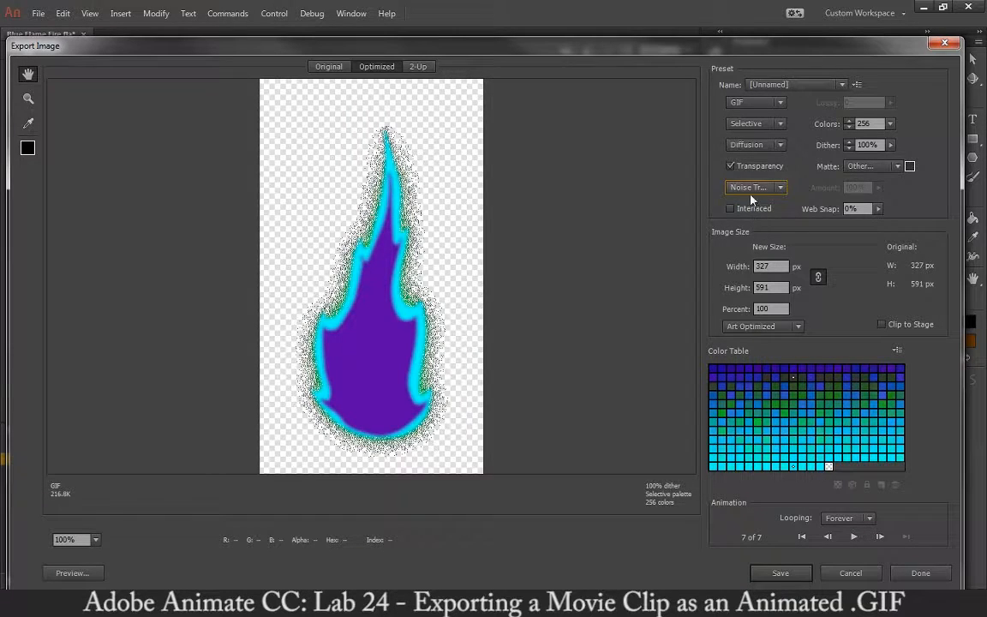
left_click(750, 190)
left_click(754, 217)
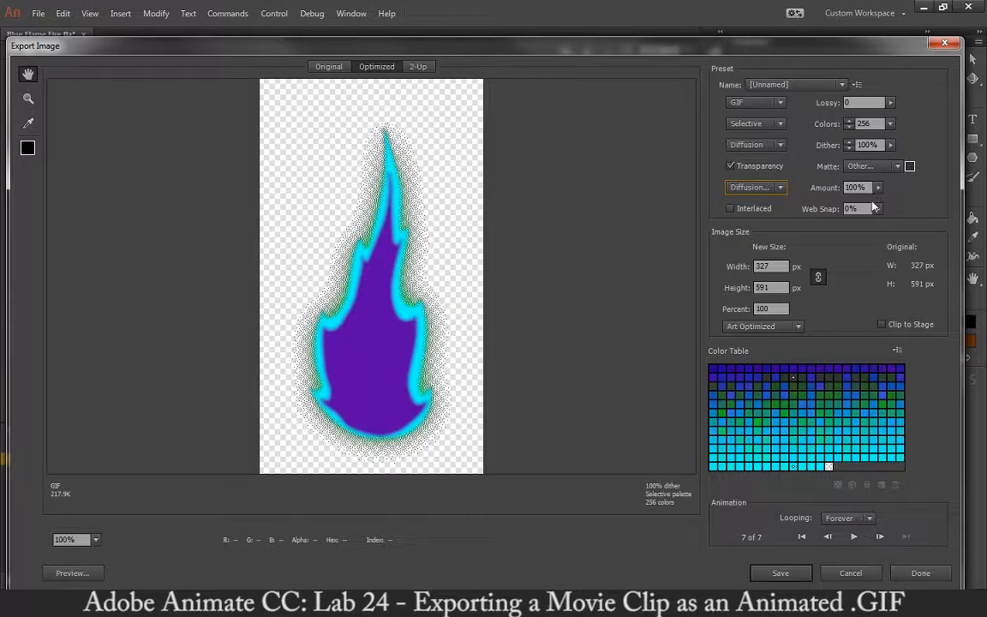
Try a Web Snap of 92%, and lower the transparency dither amount to 10%
left_click(878, 208)
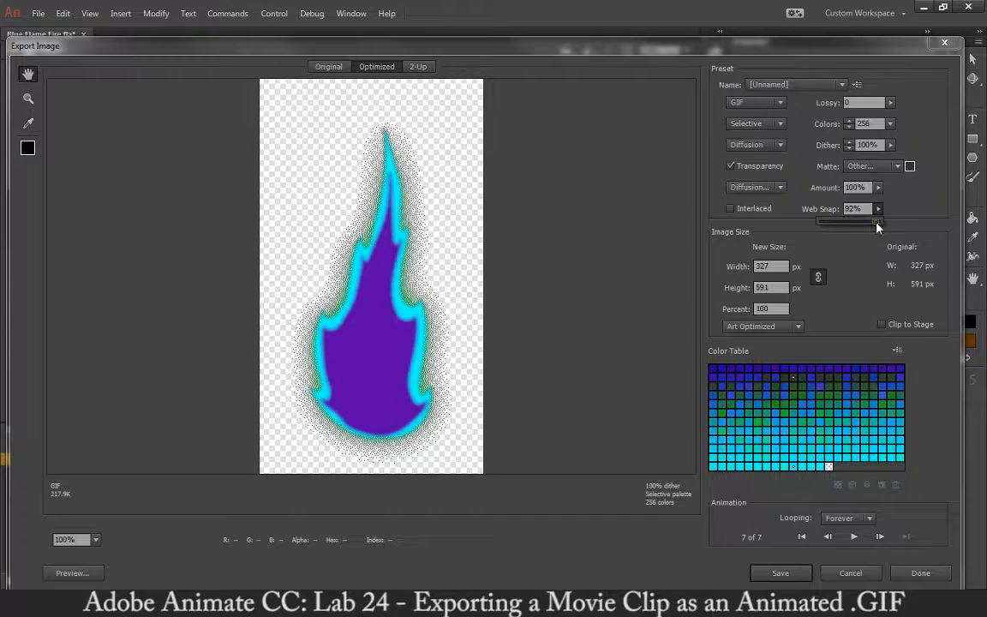
left_click(877, 187)
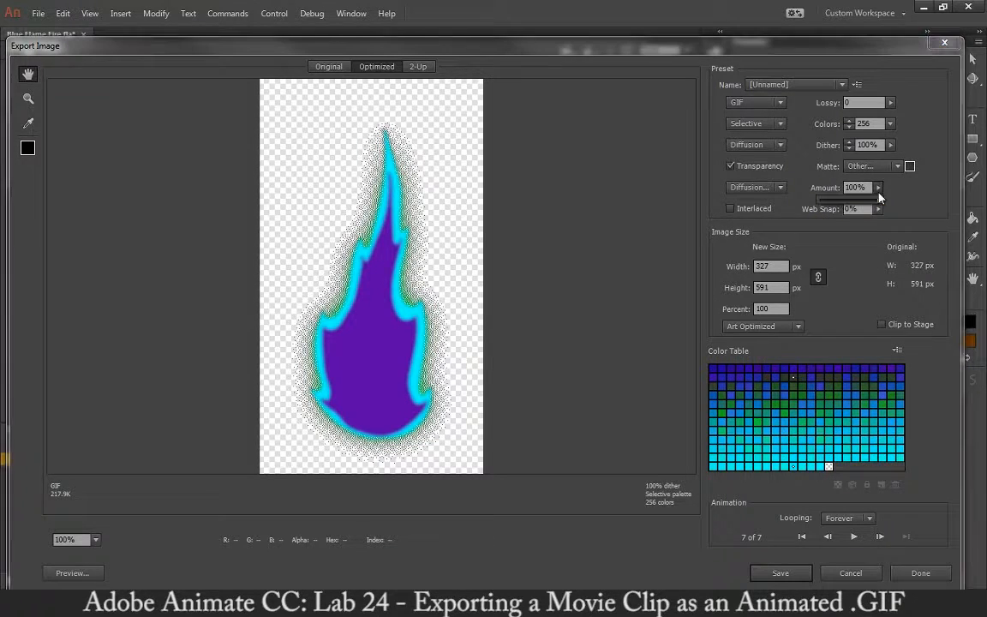
left_click_drag(842, 206, 830, 209)
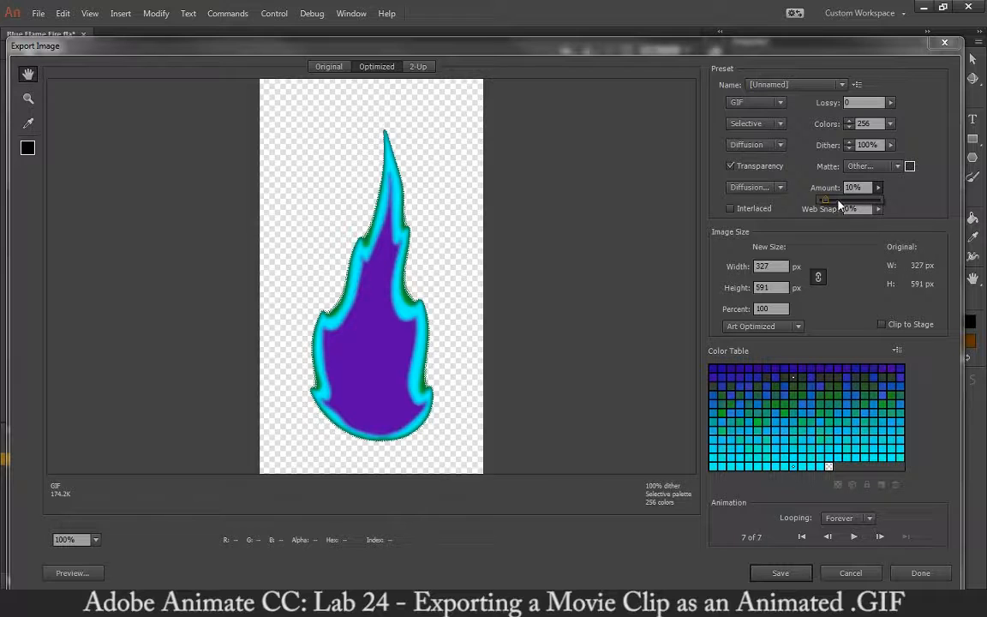
Raise the transparency dither amount of the GIF export to 100%
left_click(839, 205)
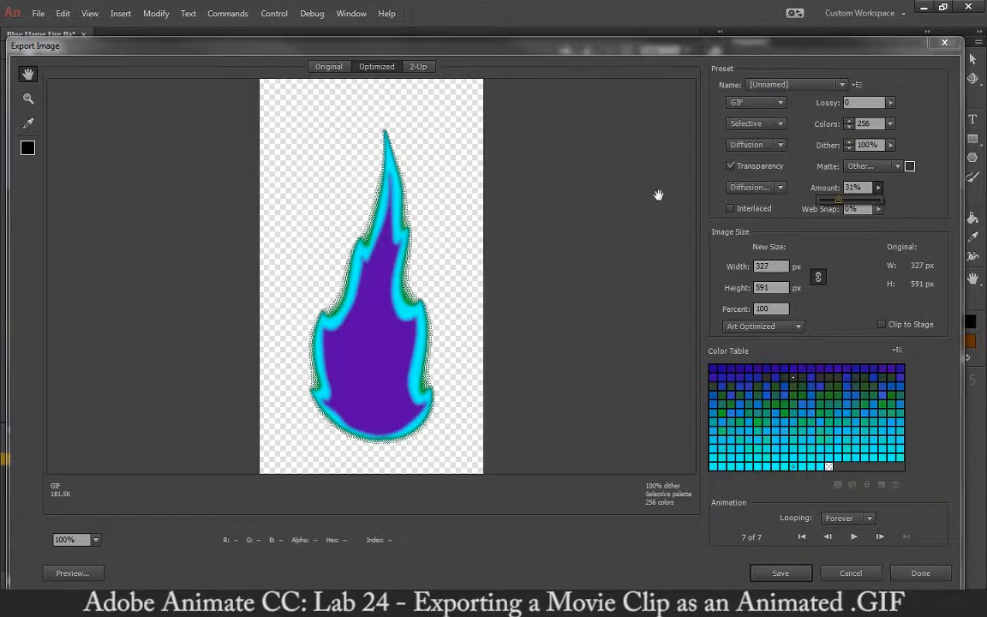
left_click_drag(840, 204, 922, 205)
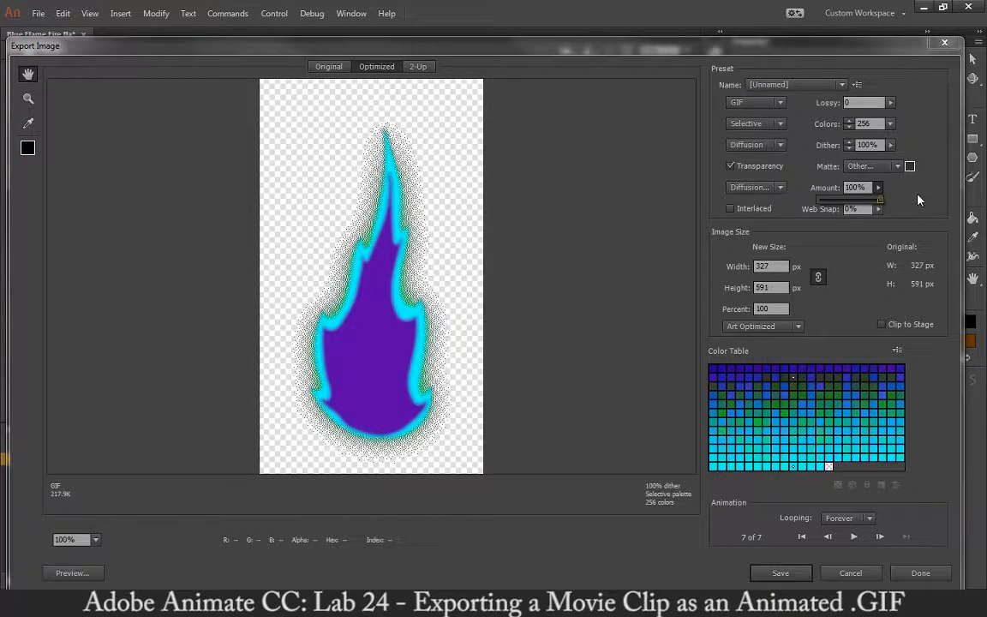
left_click(918, 198)
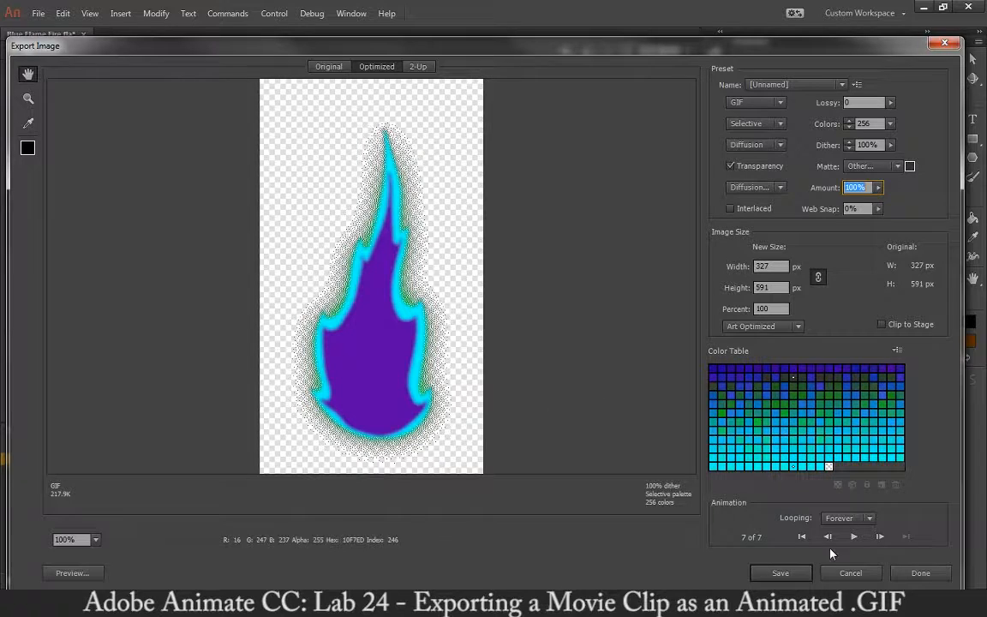
Preview the optimized GIF in the browser and examine its file size, export settings and HTML code
left_click(79, 574)
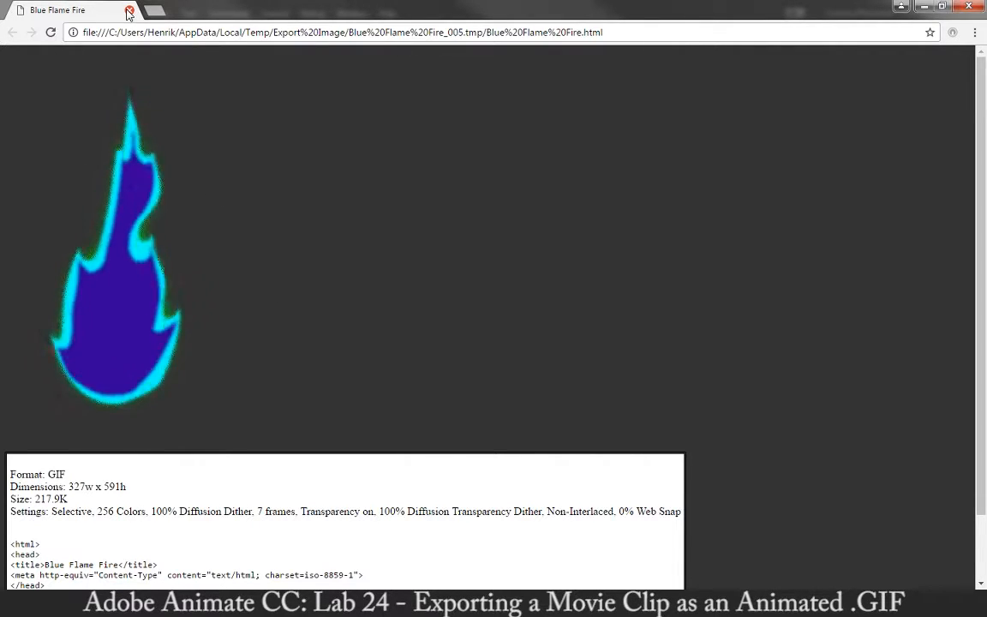
left_click(128, 12)
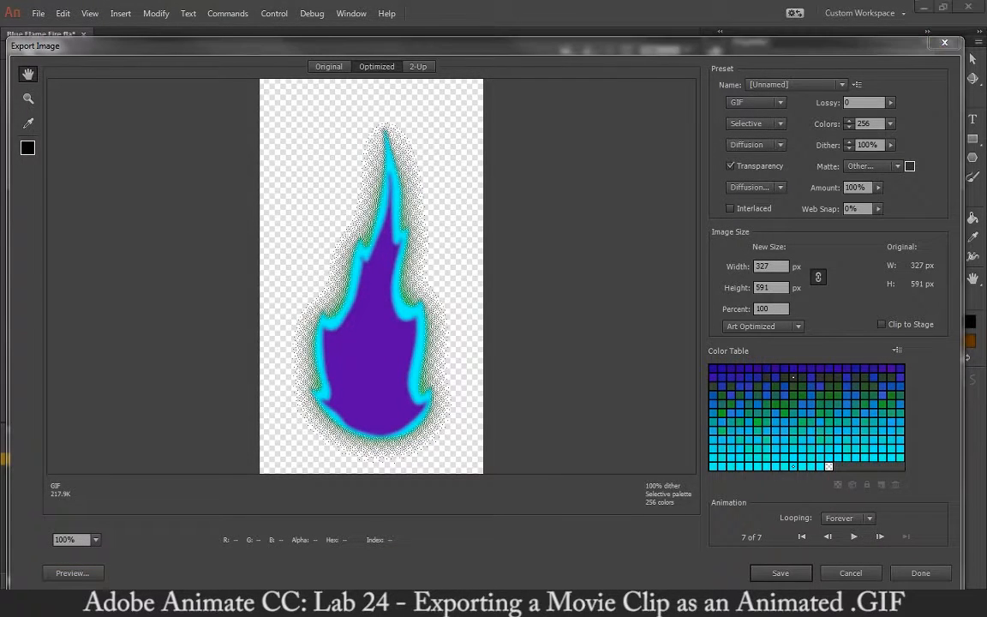
scroll(231, 351, "down", 2)
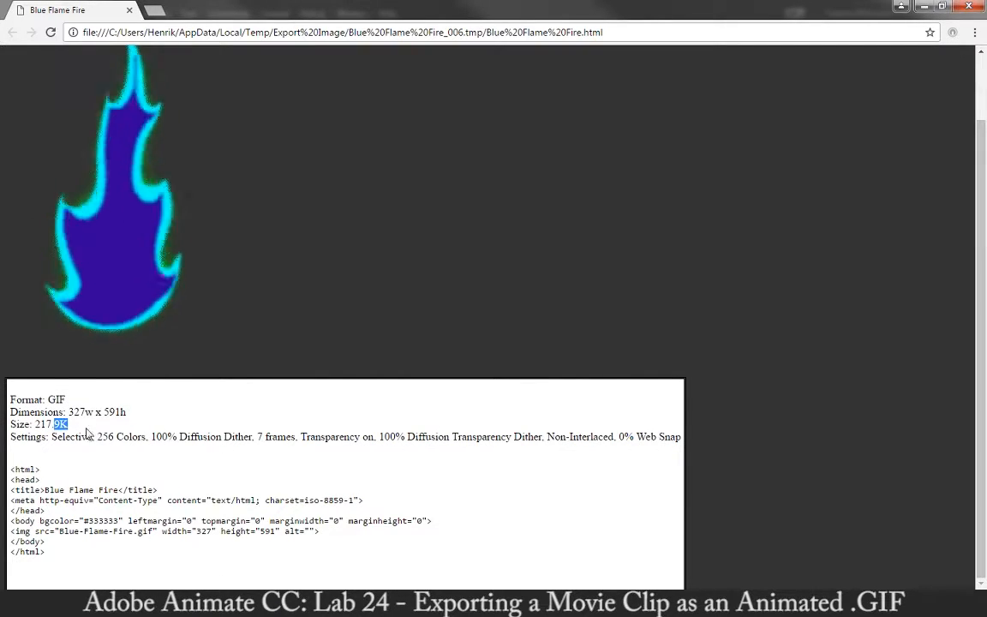
left_click_drag(56, 436, 402, 460)
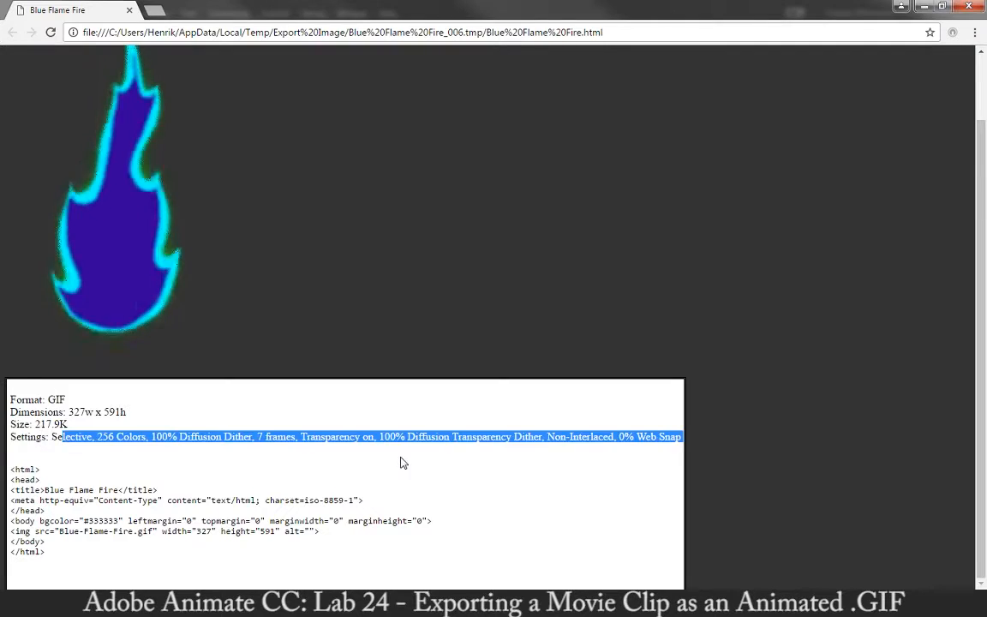
left_click(230, 490)
left_click_drag(30, 469, 429, 556)
left_click(308, 501)
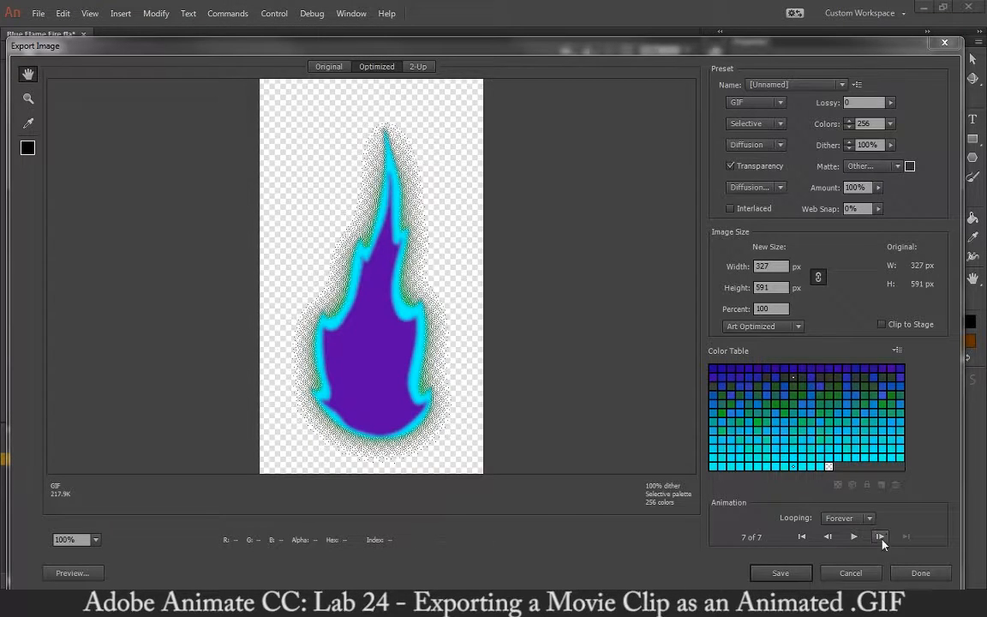
Delete the old Blue-Flame-Fire GIF from the Blue_Fire_GIF folder and save the new animated GIF there as Blue-Flame-Fire
left_click(775, 572)
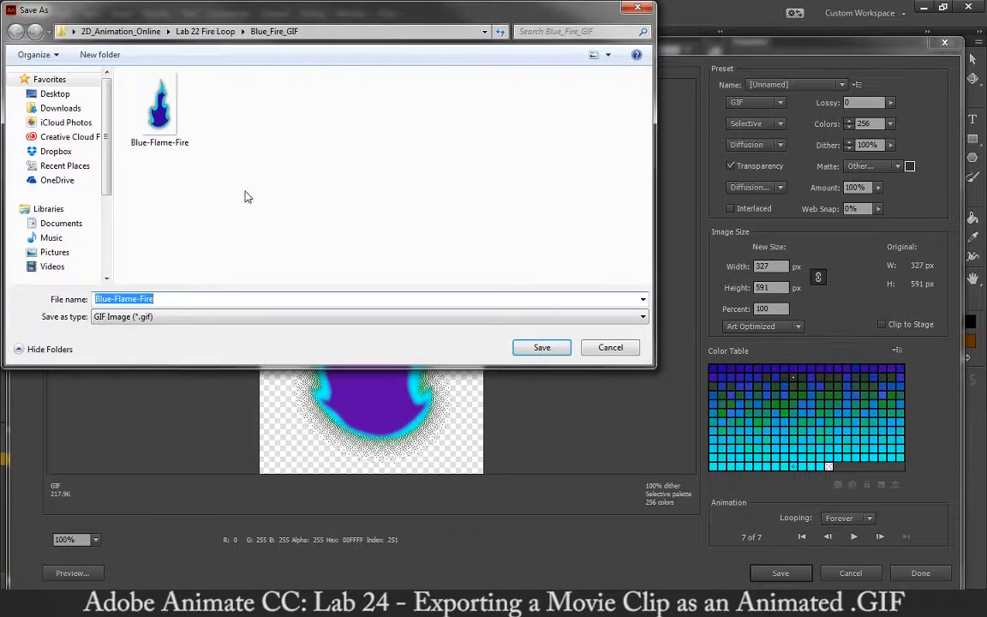
left_click(164, 107)
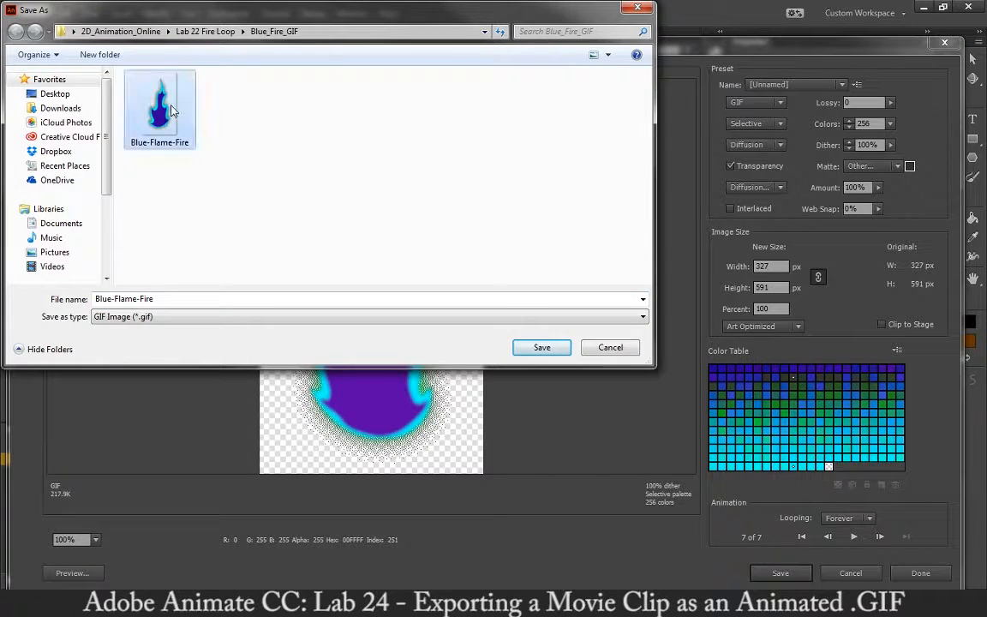
key("Delete")
left_click(554, 357)
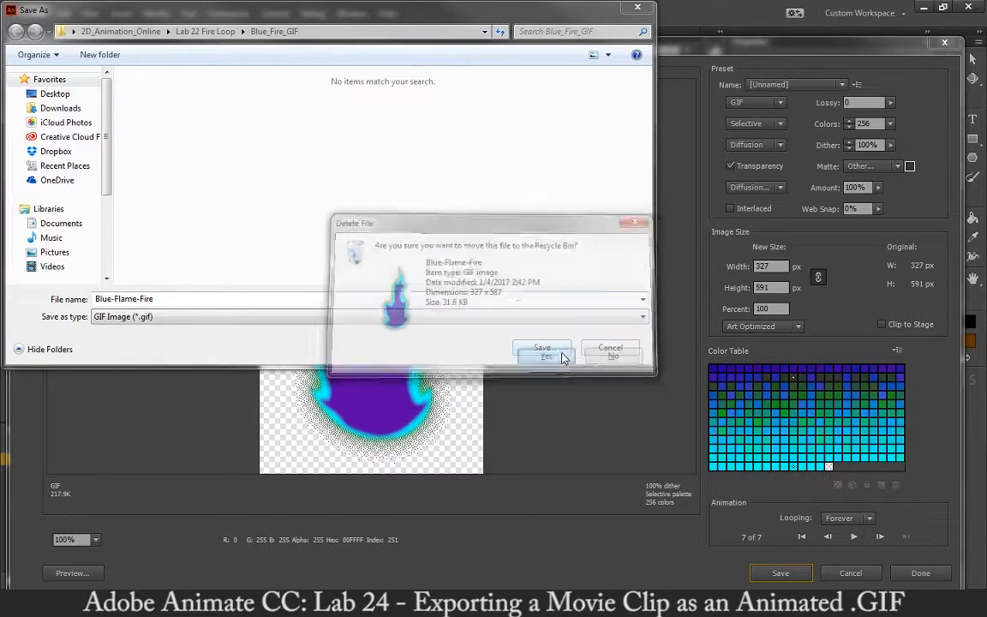
left_click(548, 344)
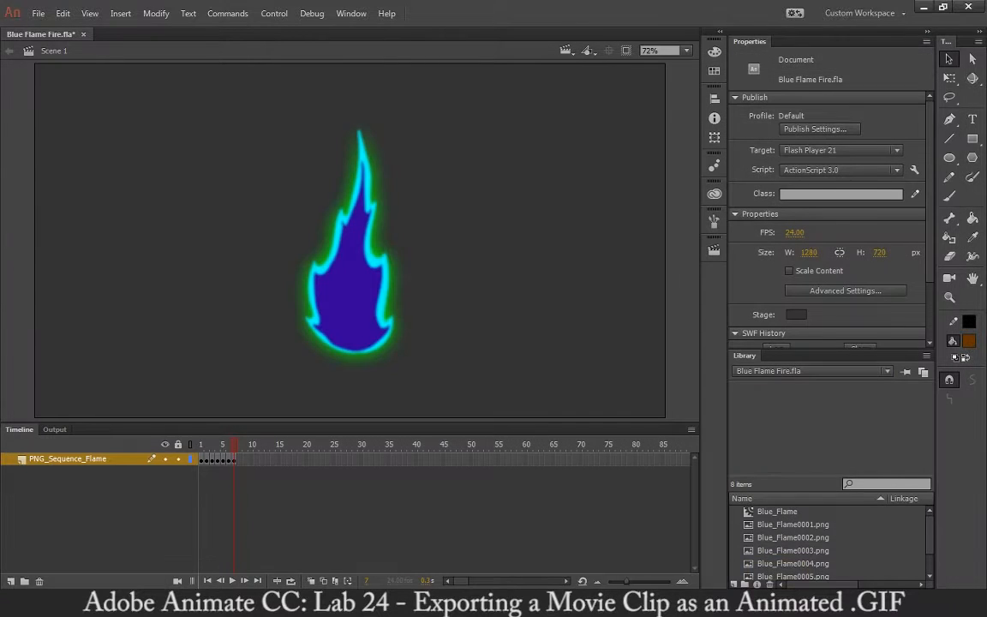
Open the exported Blue-Flame-Fire GIF from the Blue_Fire_GIF folder in Lab 22 Fire Loop and check its playback
left_click(163, 603)
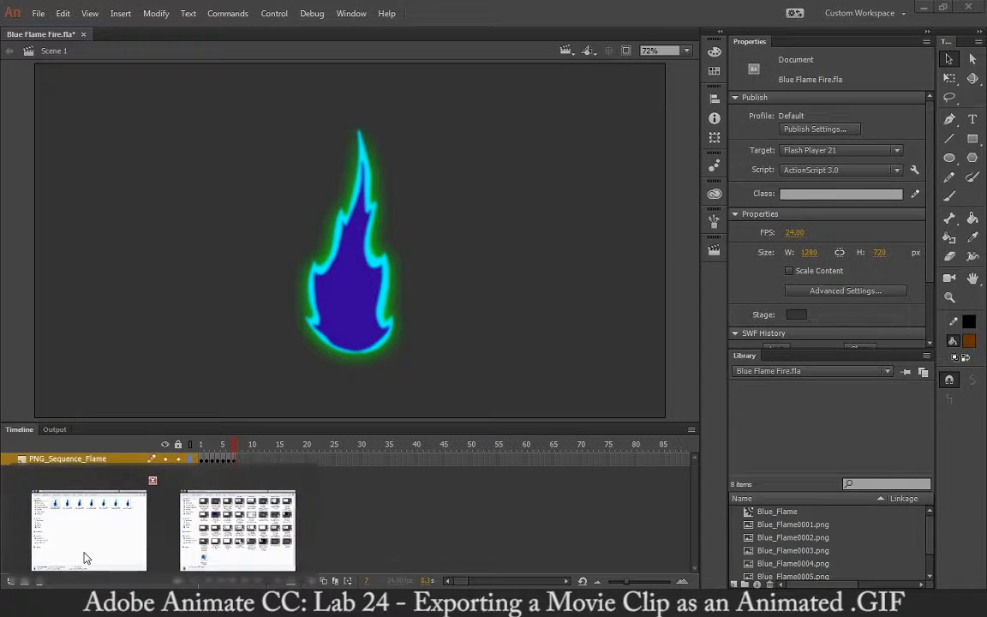
left_click(84, 553)
left_click(415, 31)
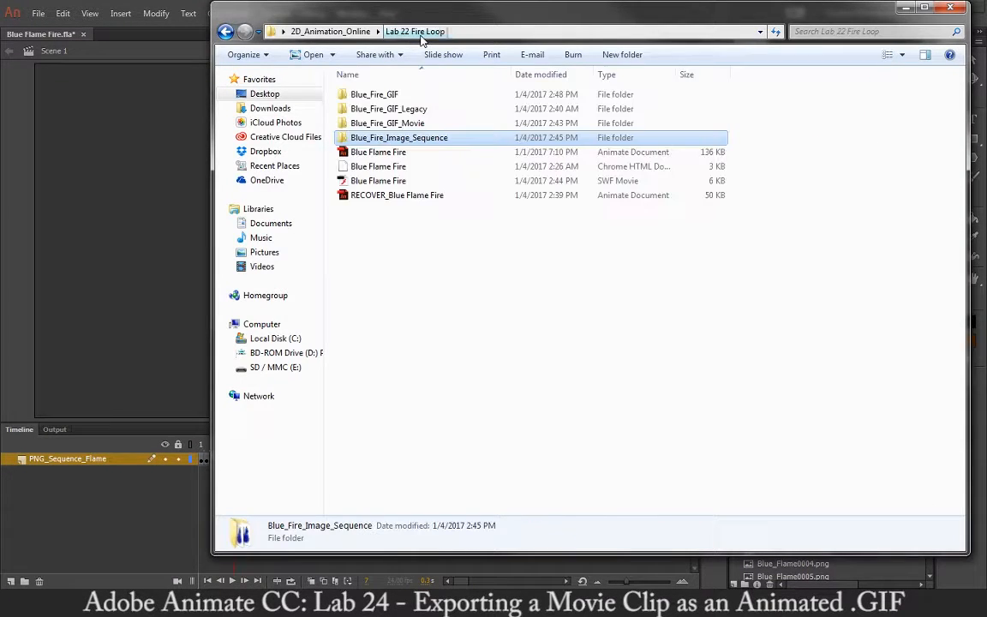
double_click(390, 94)
double_click(372, 109)
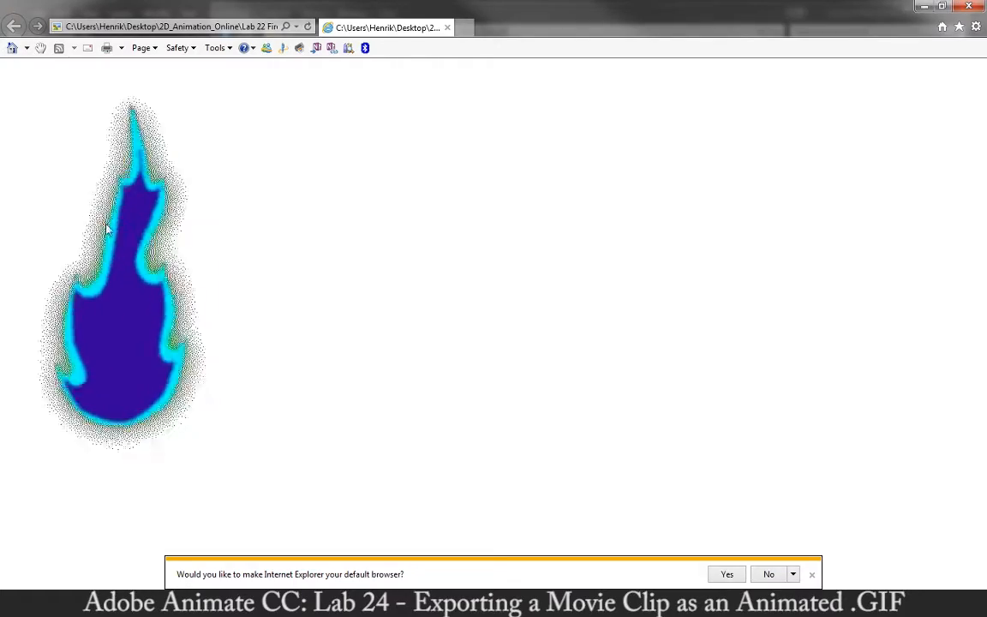
left_click(811, 577)
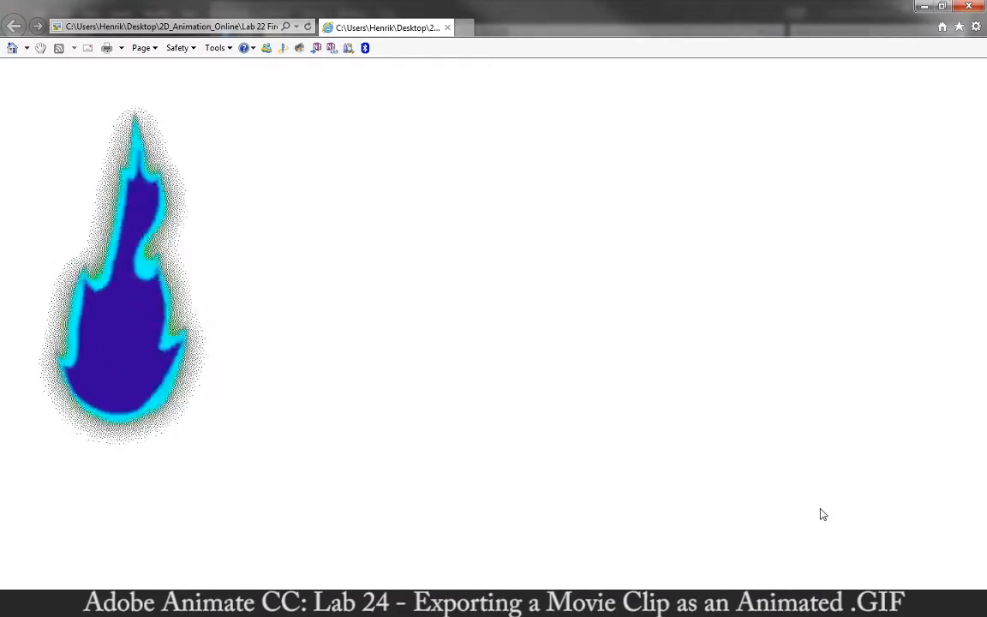
left_click(446, 27)
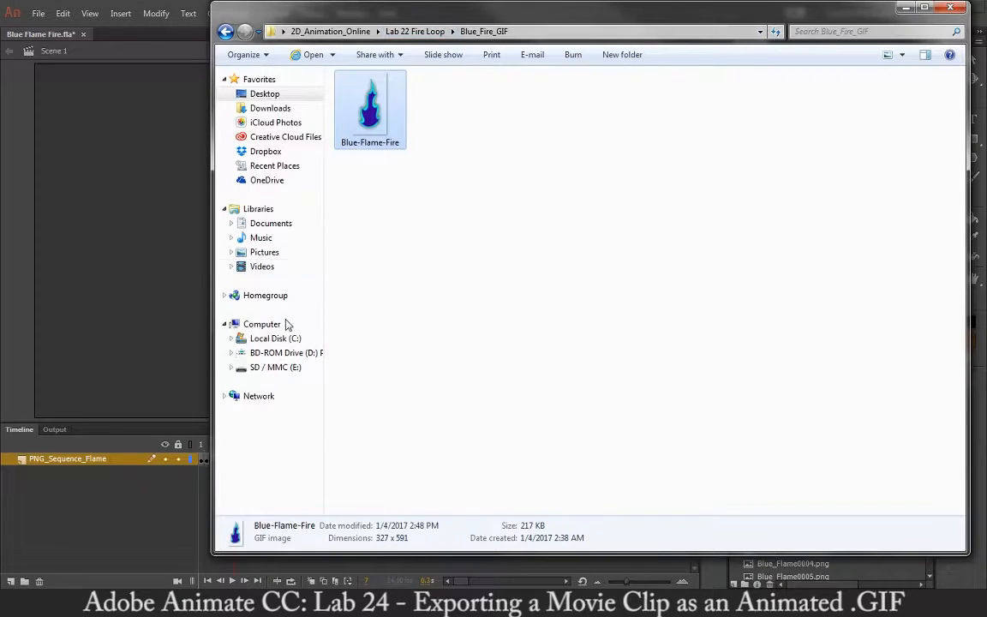
Compare the flame's glow on the Animate stage with the edges of the exported GIF
left_click(11, 144)
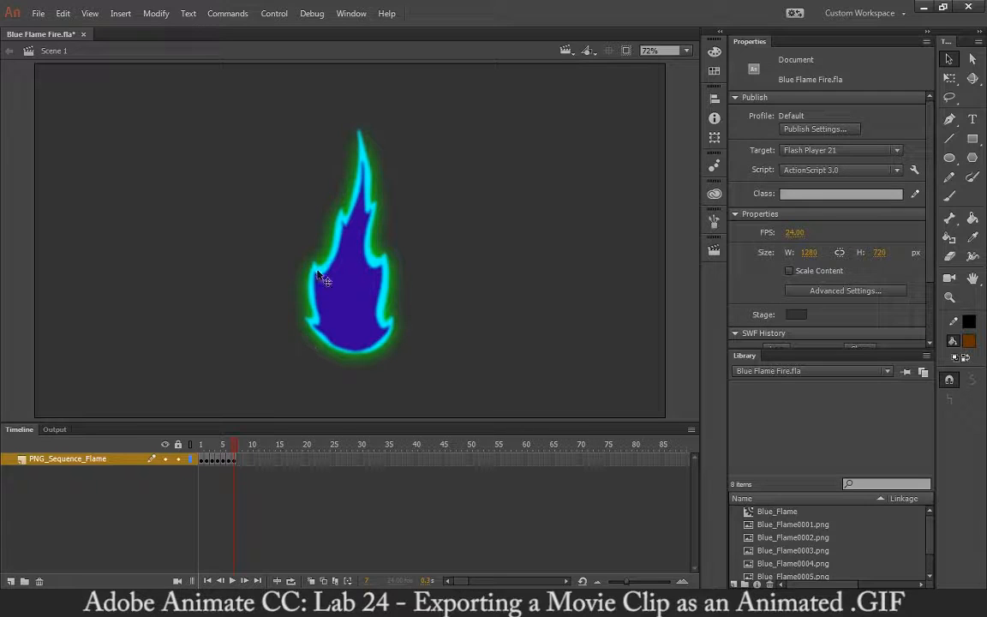
left_click(402, 263)
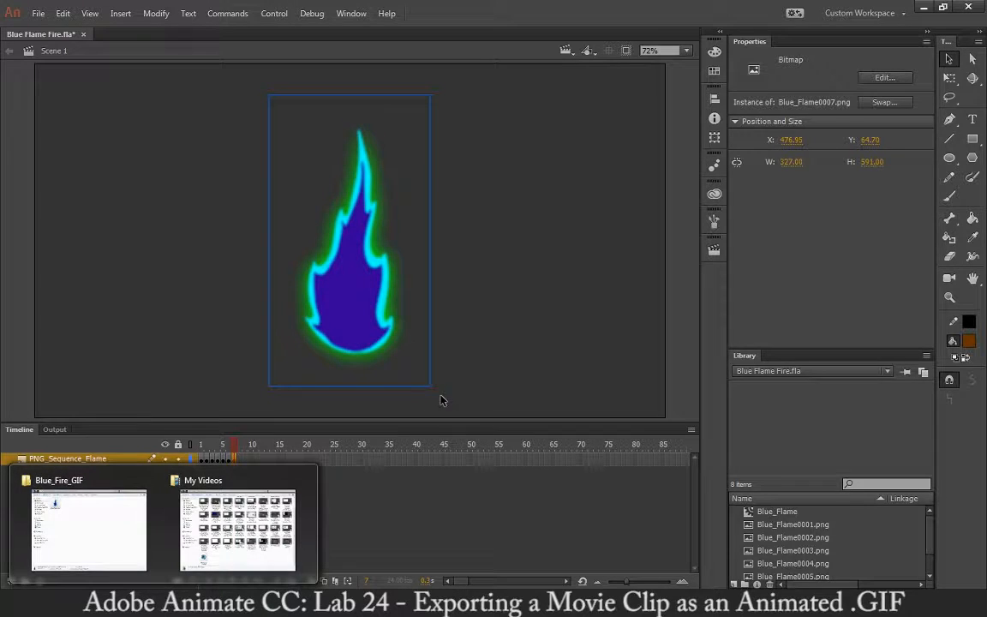
left_click(127, 477)
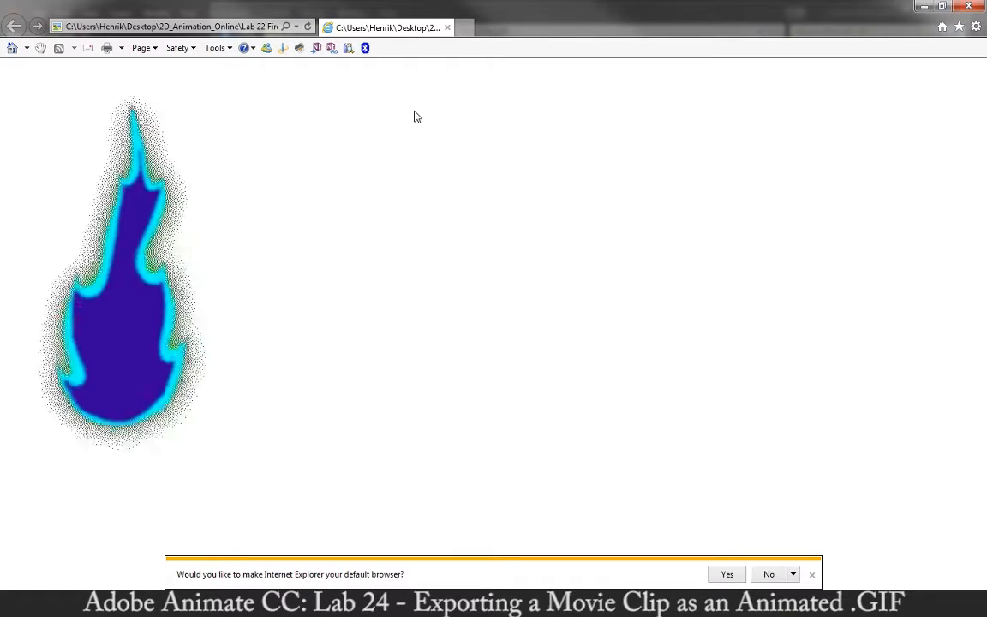
left_click(960, 7)
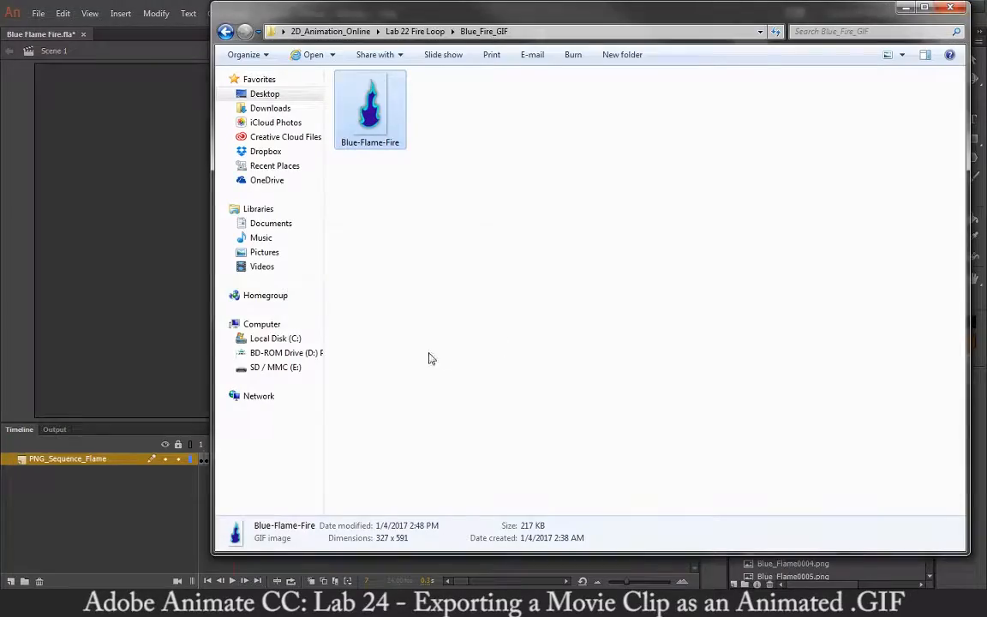
left_click(13, 291)
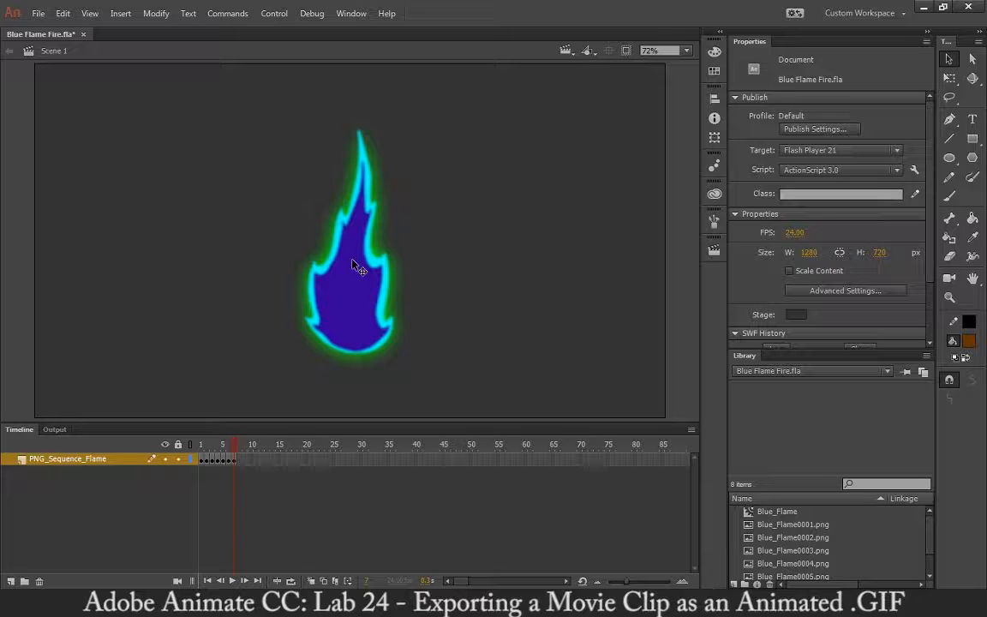
View the exported Blue-Flame-Fire GIF once more in the browser, close it and return to Animate
mouse_move(146, 609)
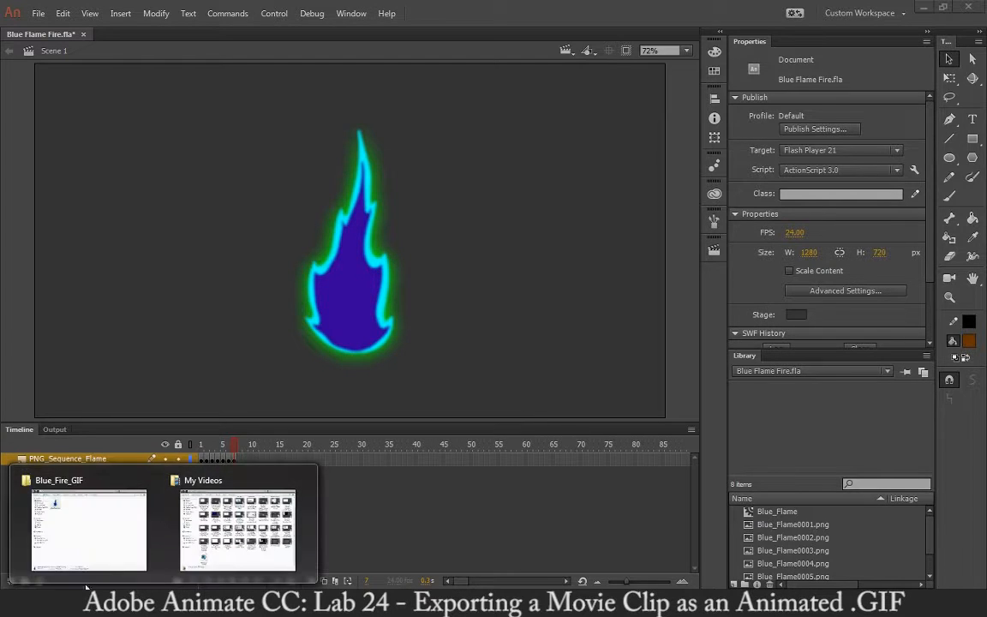
left_click(84, 523)
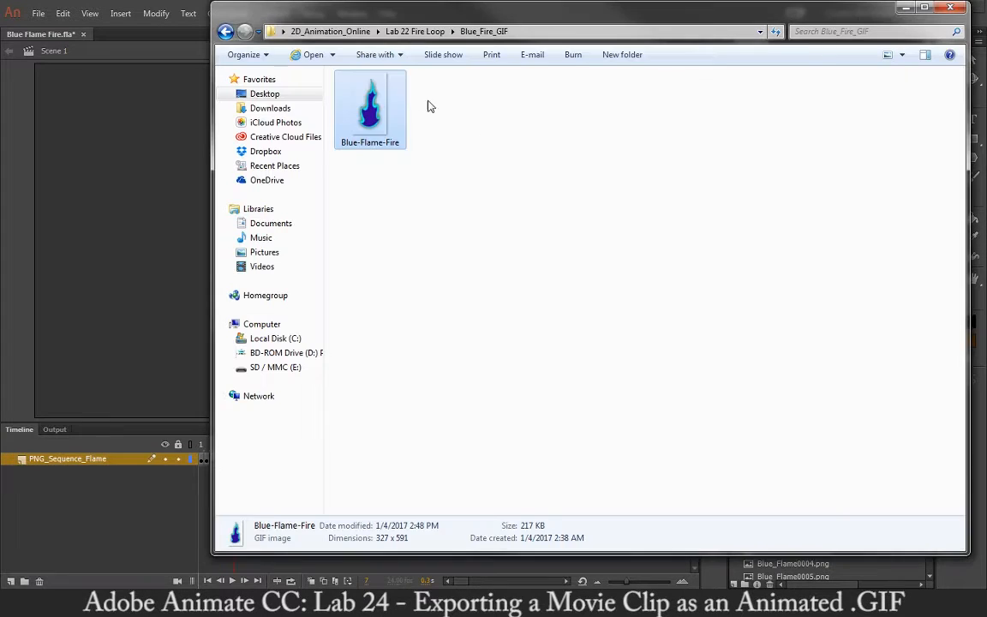
left_click(428, 164)
left_click(382, 126)
double_click(370, 109)
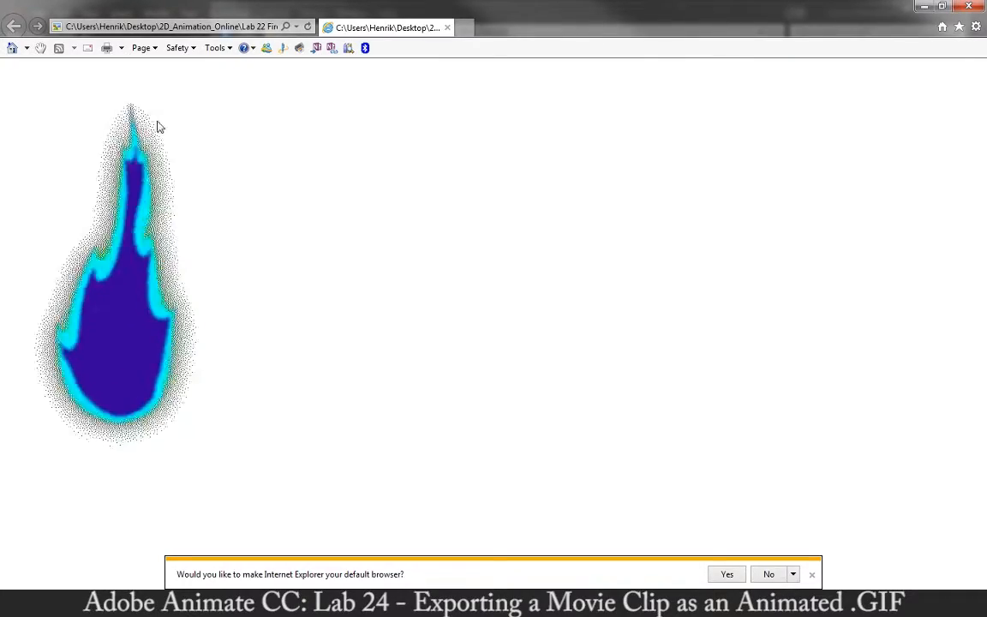
left_click(811, 574)
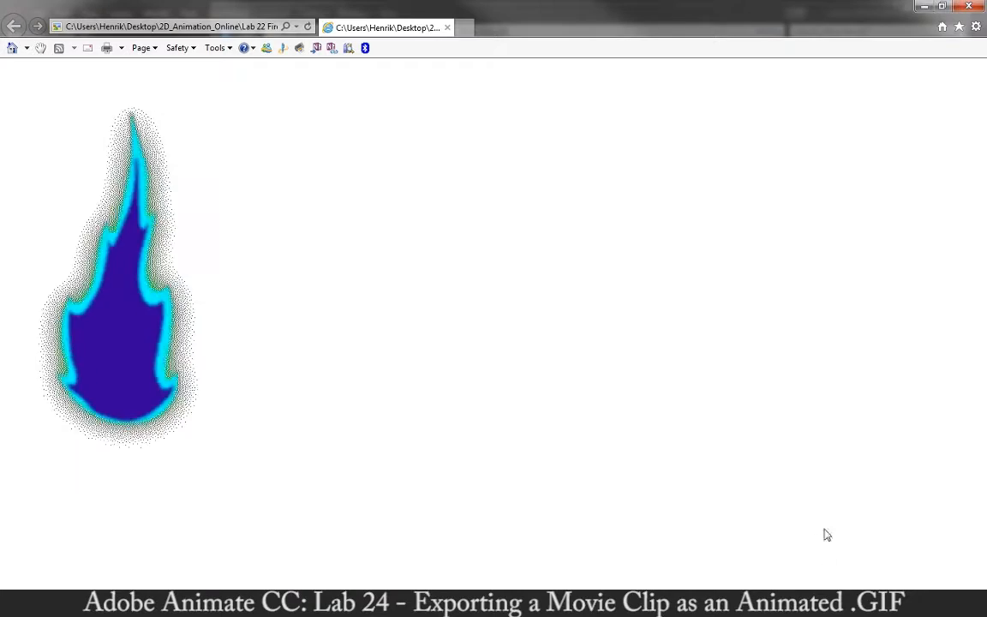
left_click(449, 29)
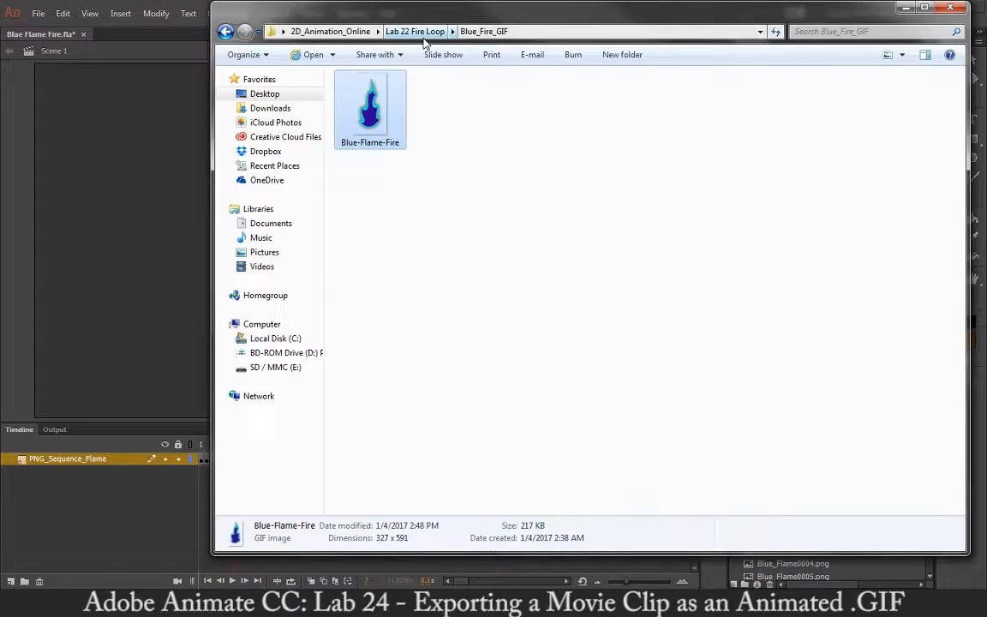
left_click(2, 142)
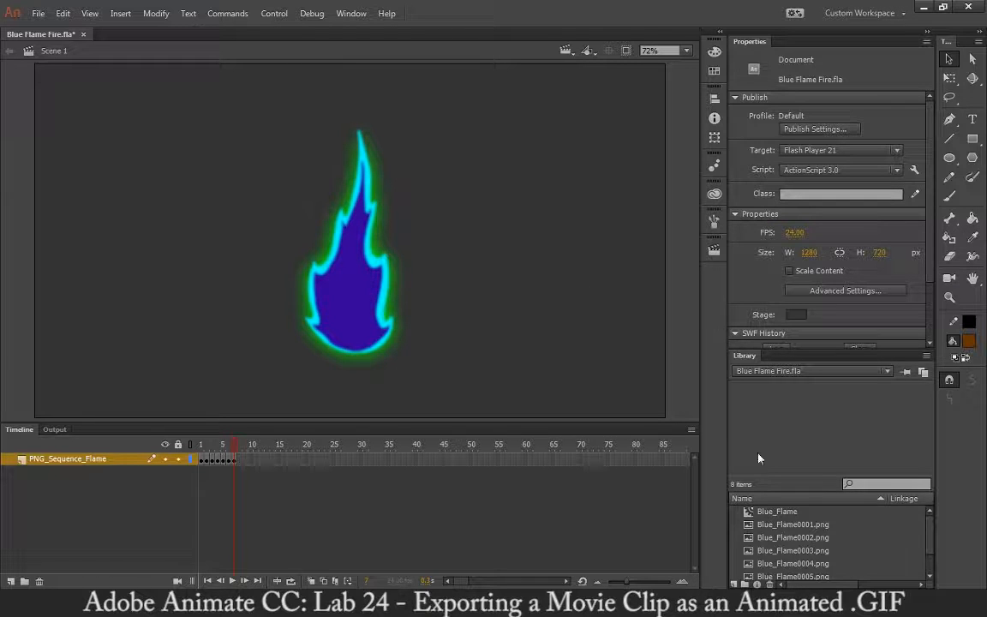
Switch to Photoshop and browse for a file to open in Blue_Fire_Image_Sequence, inside 2D_Animation_Online's Lab 22 Fire Loop folder
left_click(685, 603)
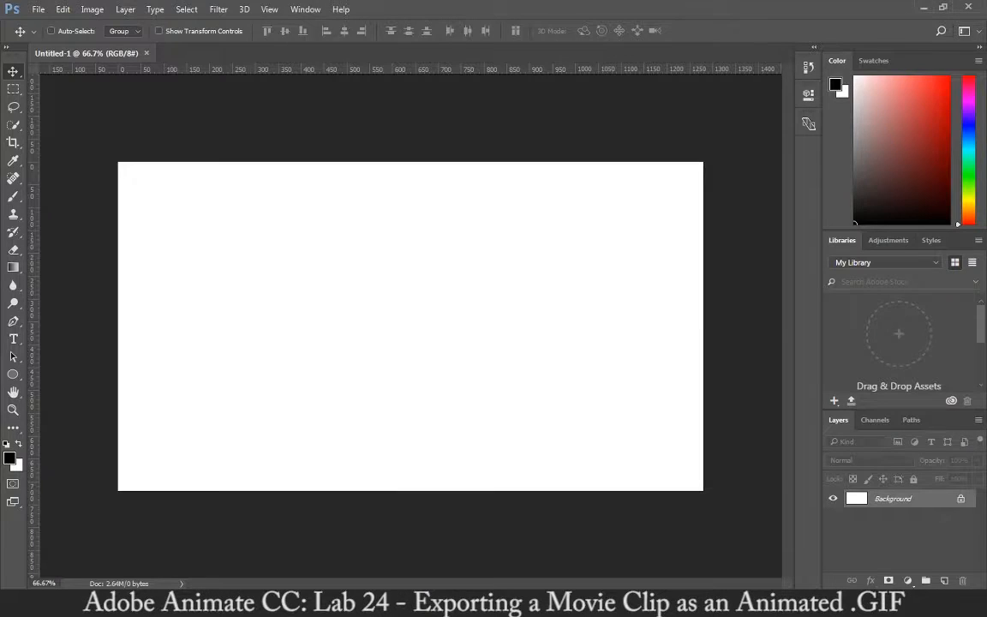
left_click(40, 9)
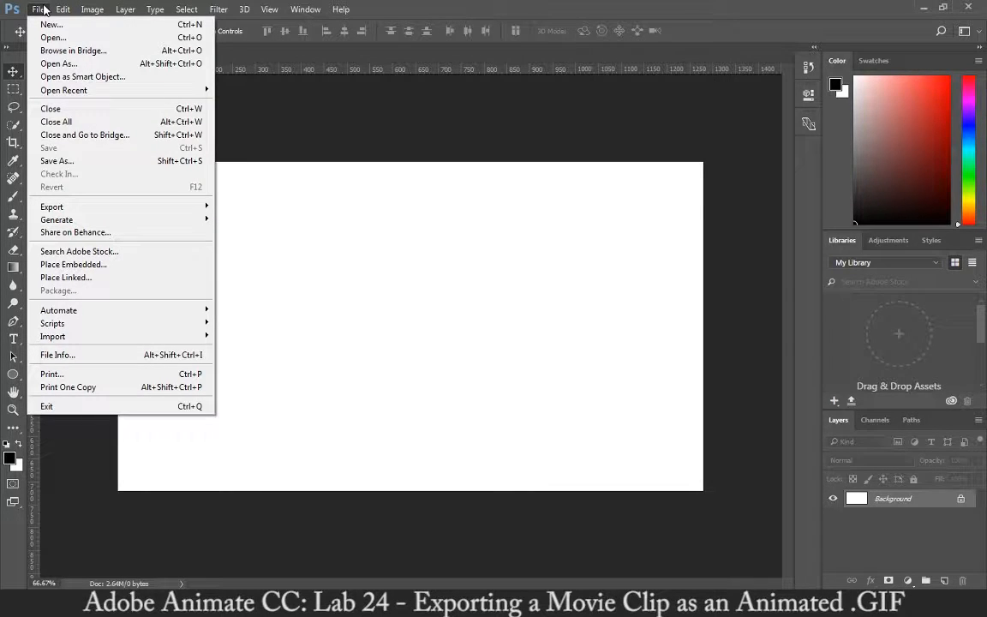
mouse_move(167, 338)
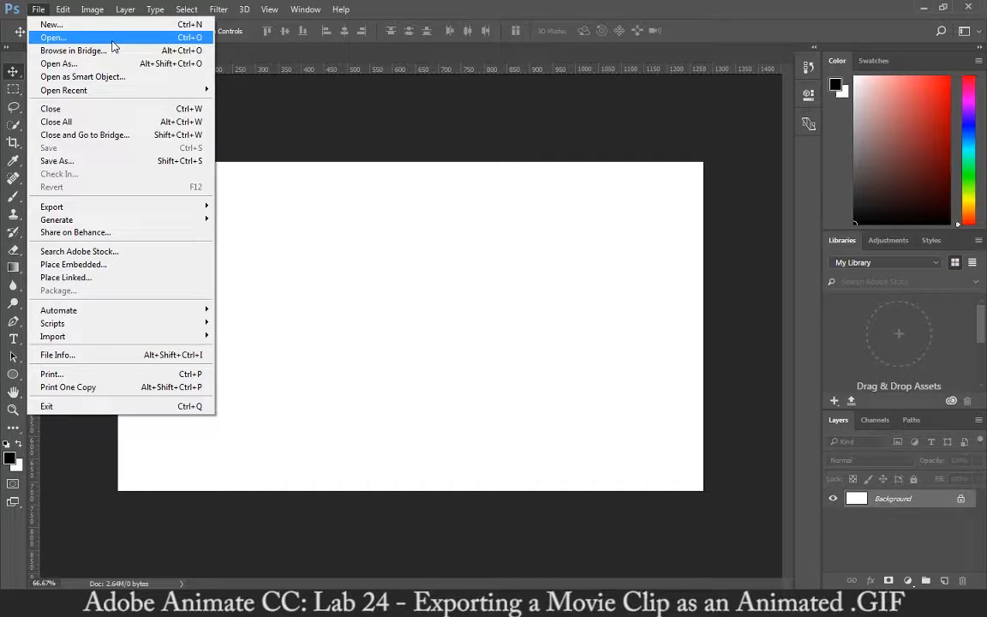
key("Escape")
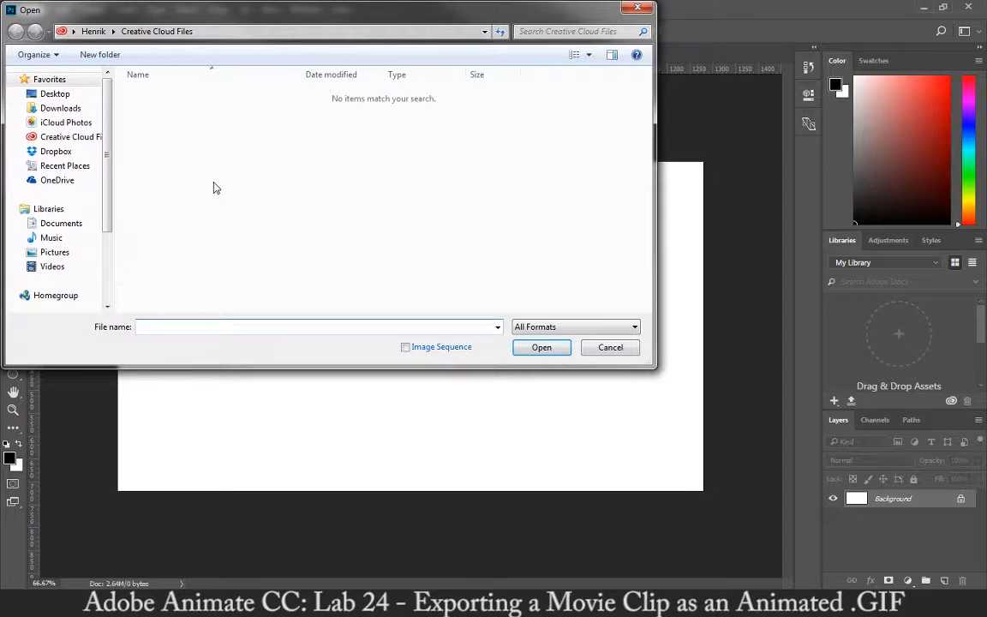
left_click(69, 99)
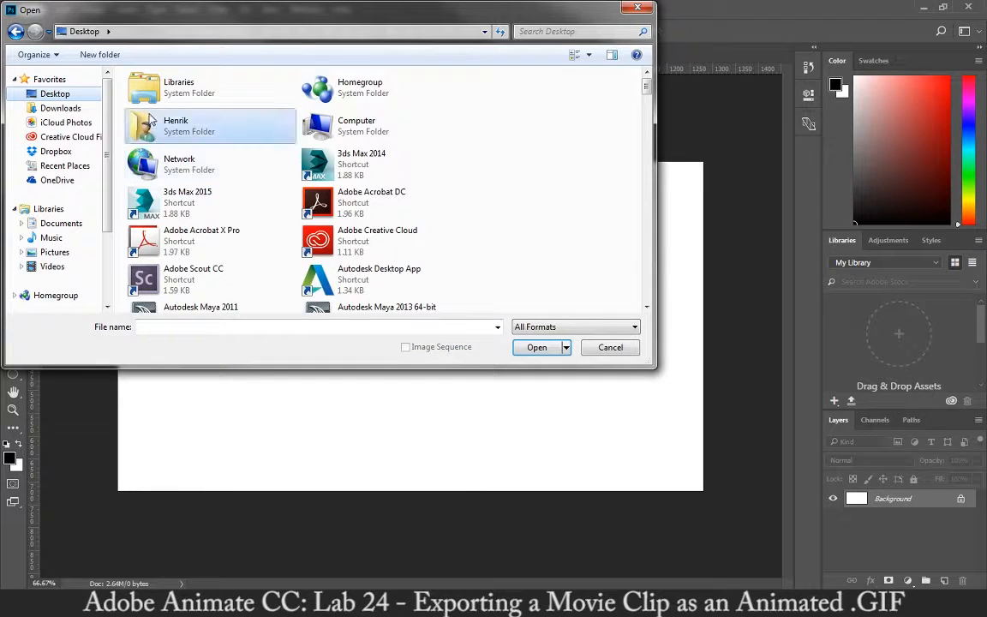
scroll(197, 137, "down", 5)
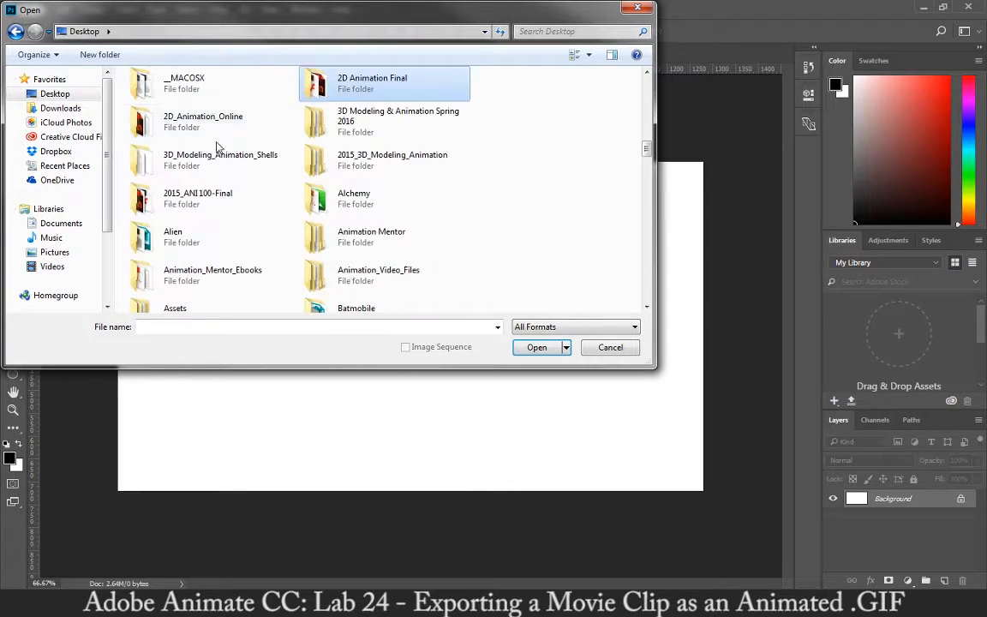
double_click(219, 122)
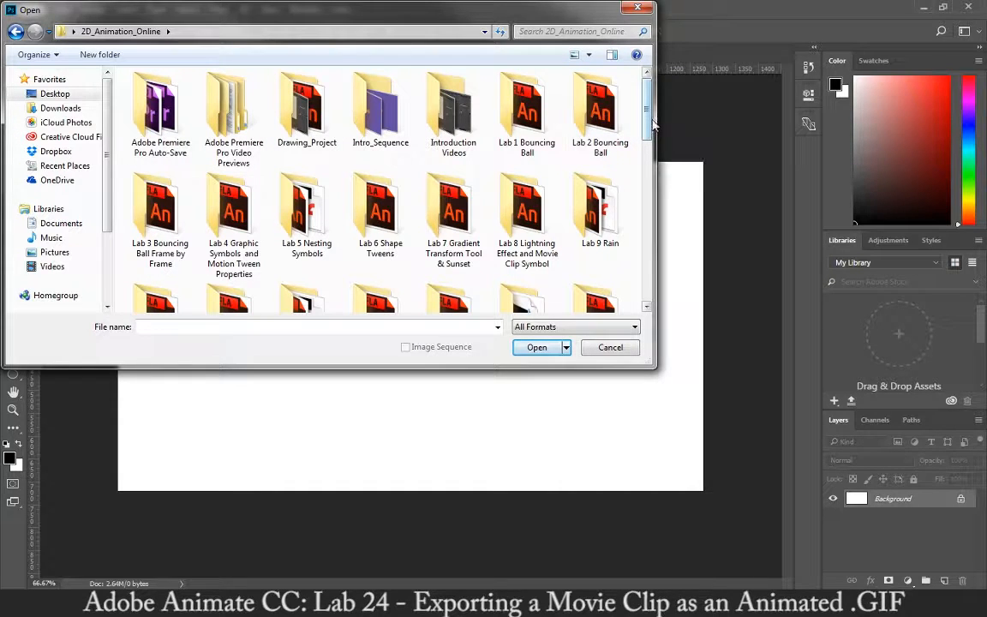
left_click_drag(648, 124, 642, 207)
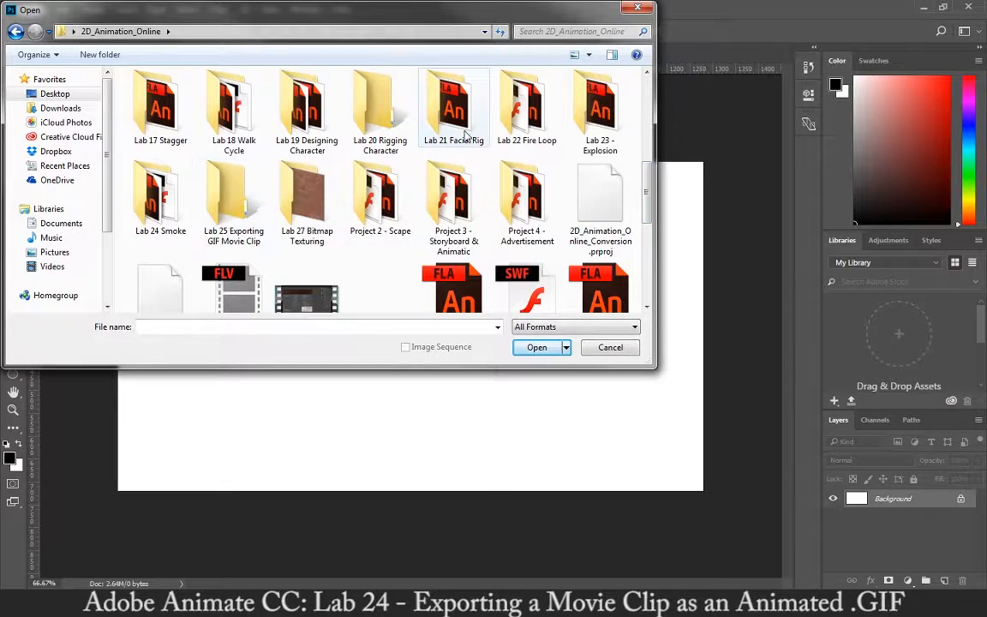
double_click(501, 120)
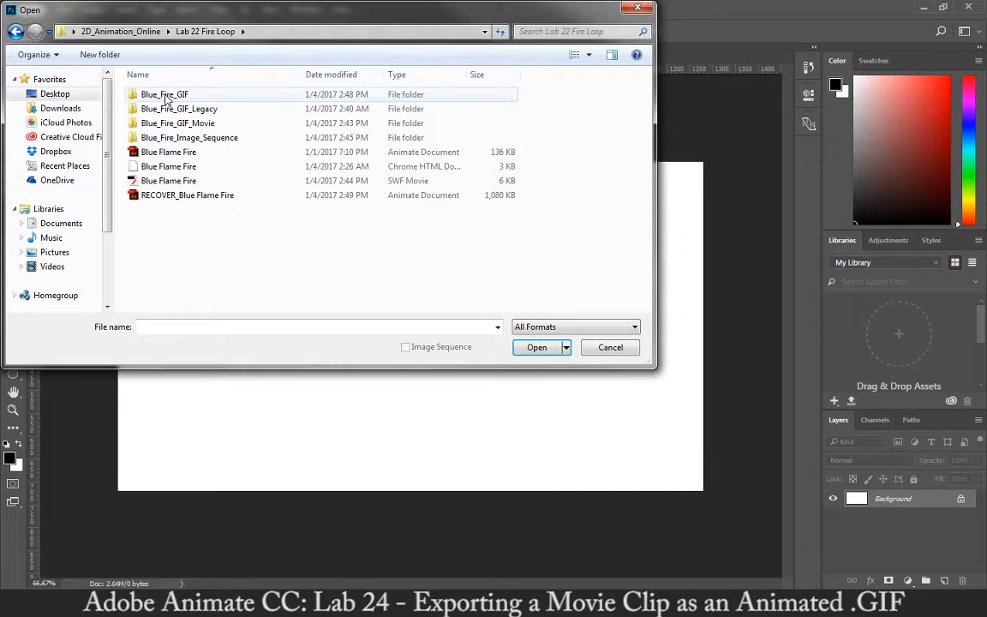
double_click(180, 137)
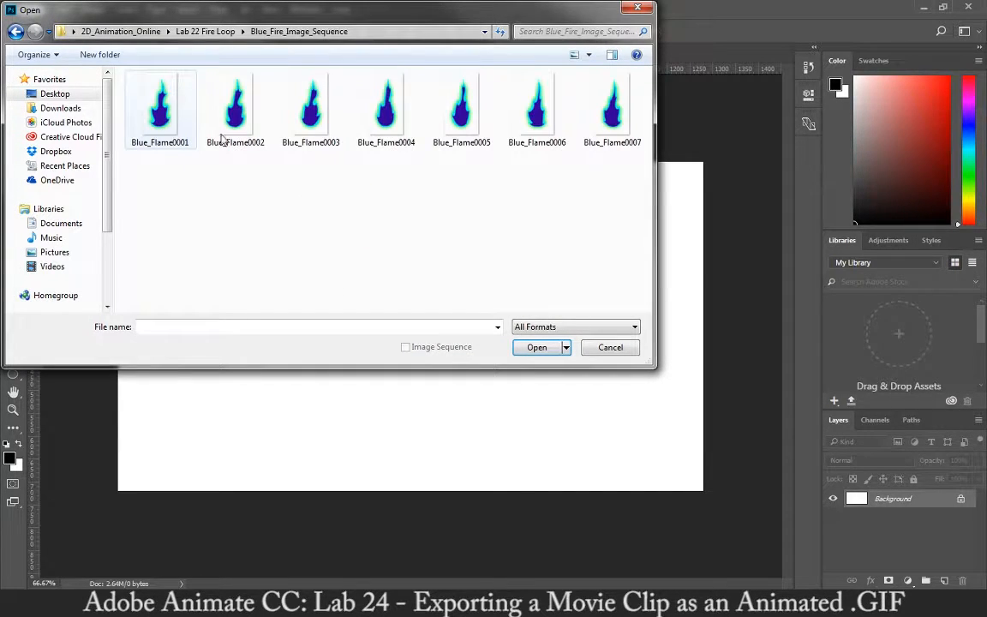
Open Blue_Flame0001 as an image sequence with a frame rate of 24 fps
left_click(182, 122)
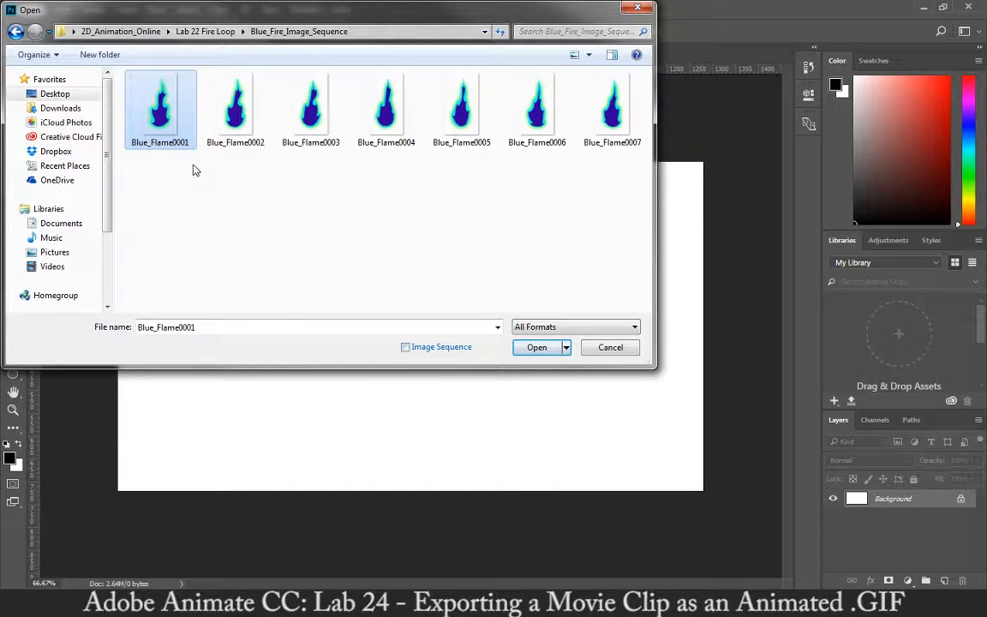
left_click(408, 349)
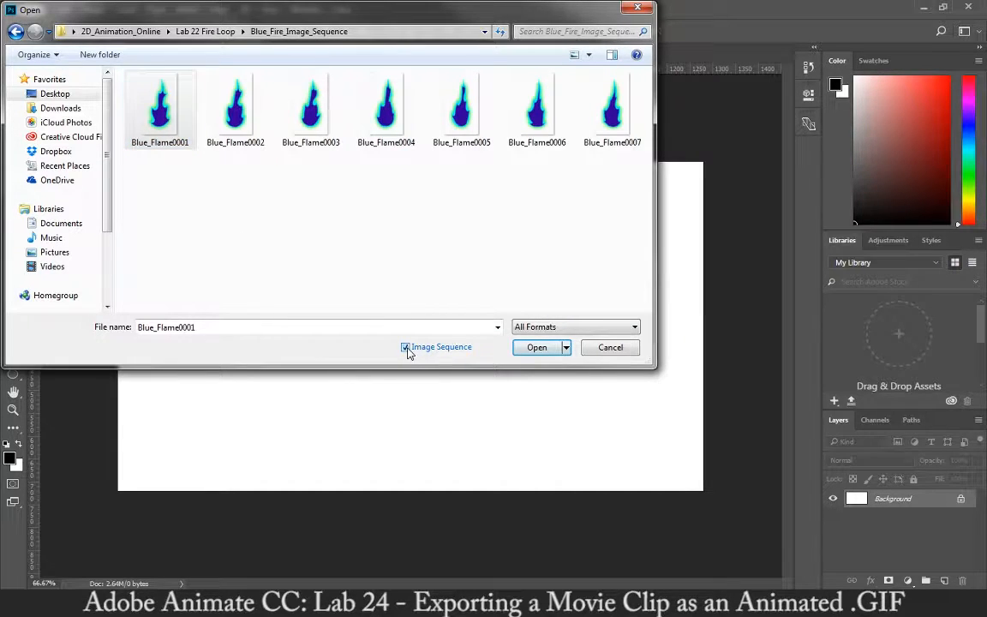
left_click(168, 121)
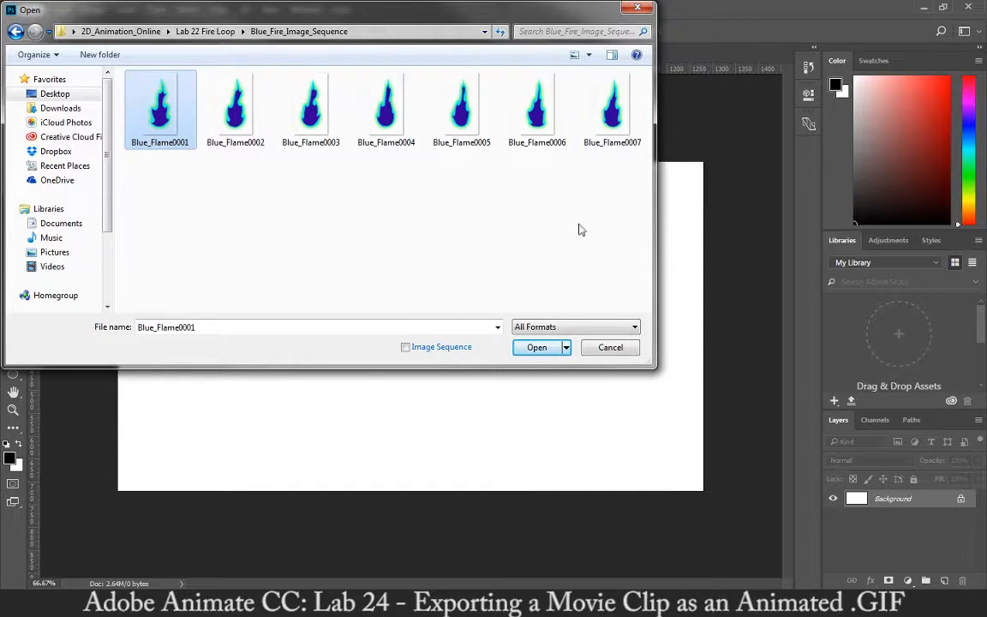
left_click(536, 347)
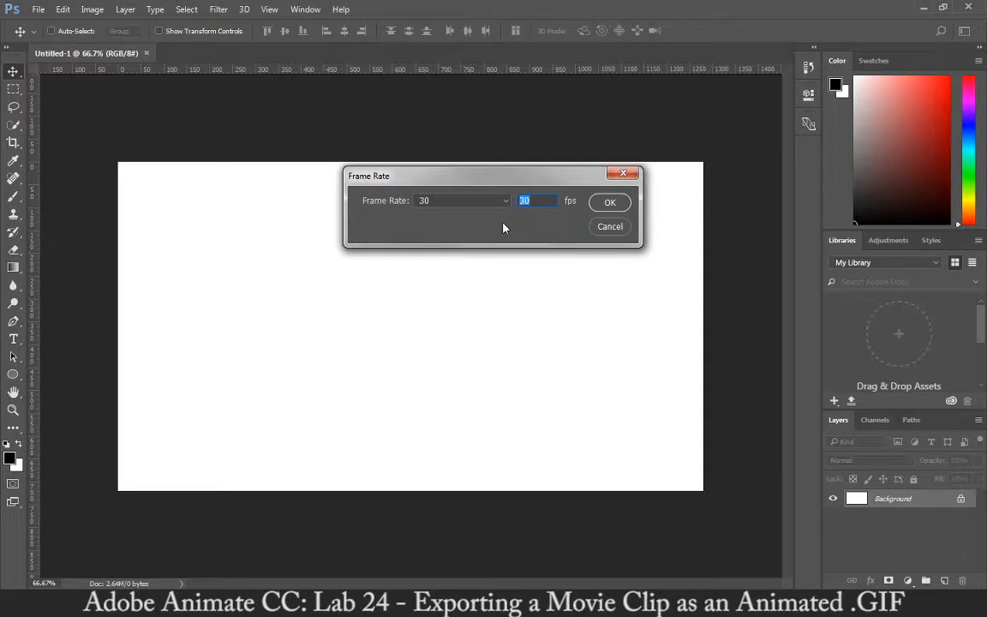
left_click(479, 202)
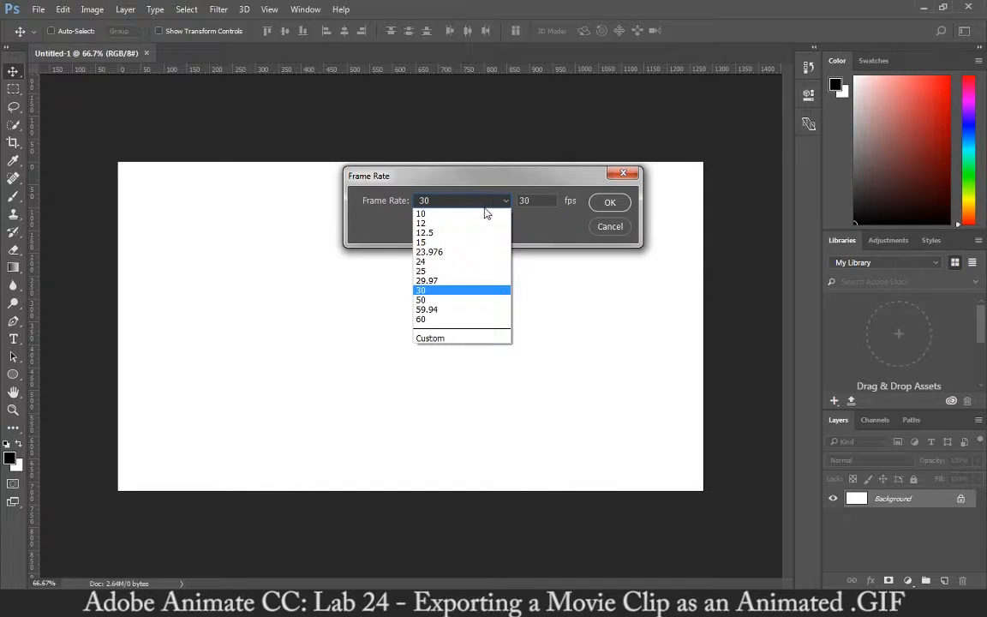
left_click(430, 261)
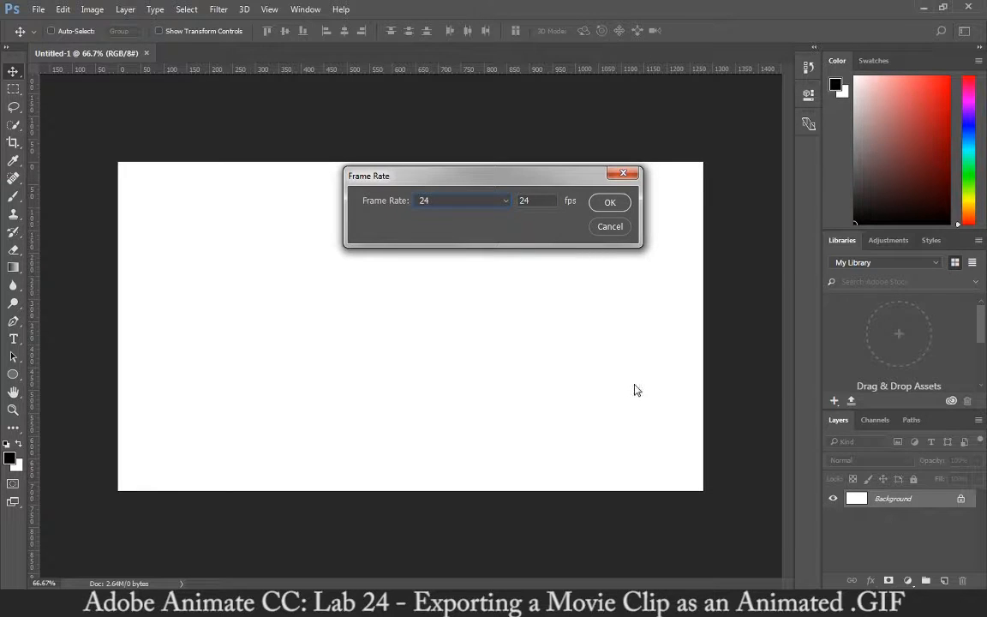
left_click(608, 203)
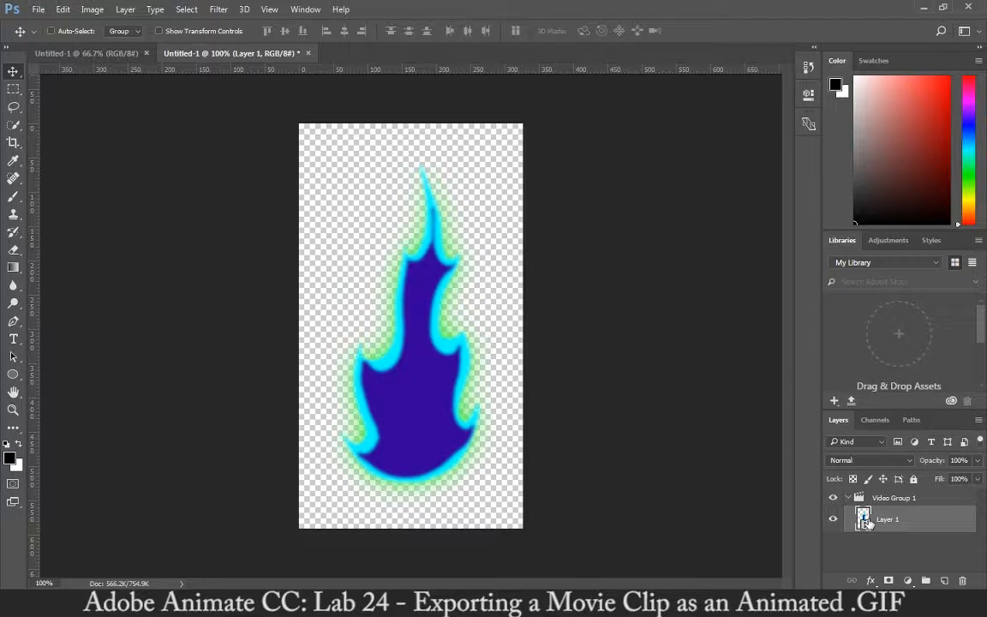
Display the Timeline for the imported flame sequence and dismiss its video tip
left_click(267, 9)
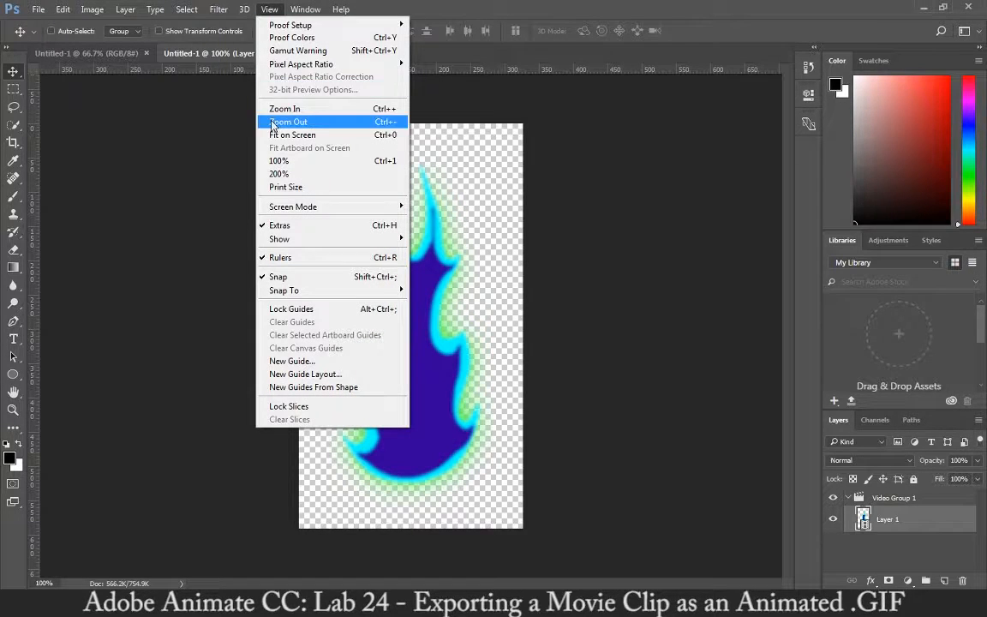
mouse_move(307, 246)
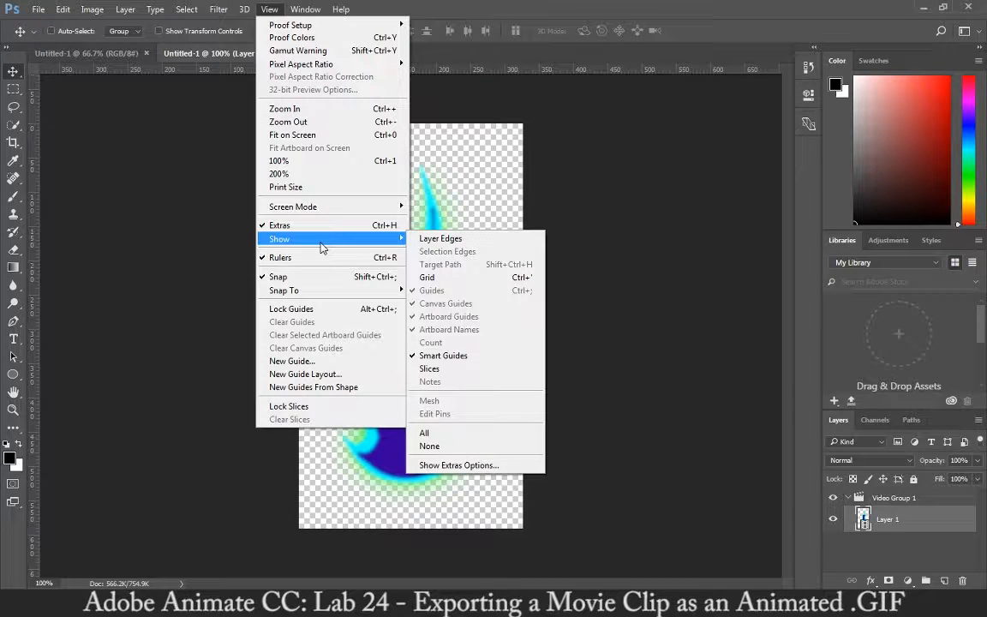
mouse_move(305, 8)
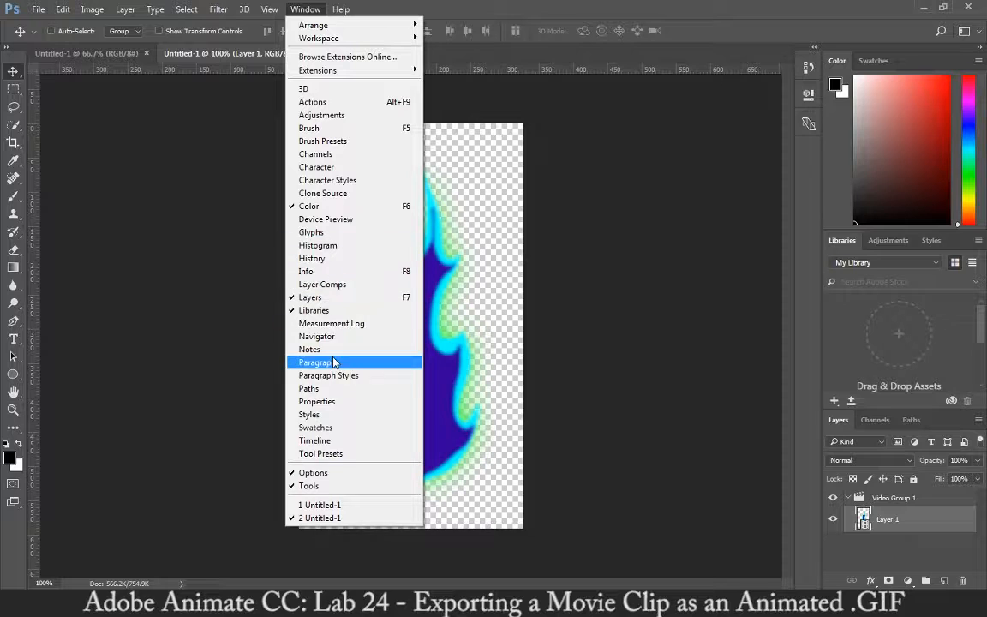
left_click(330, 440)
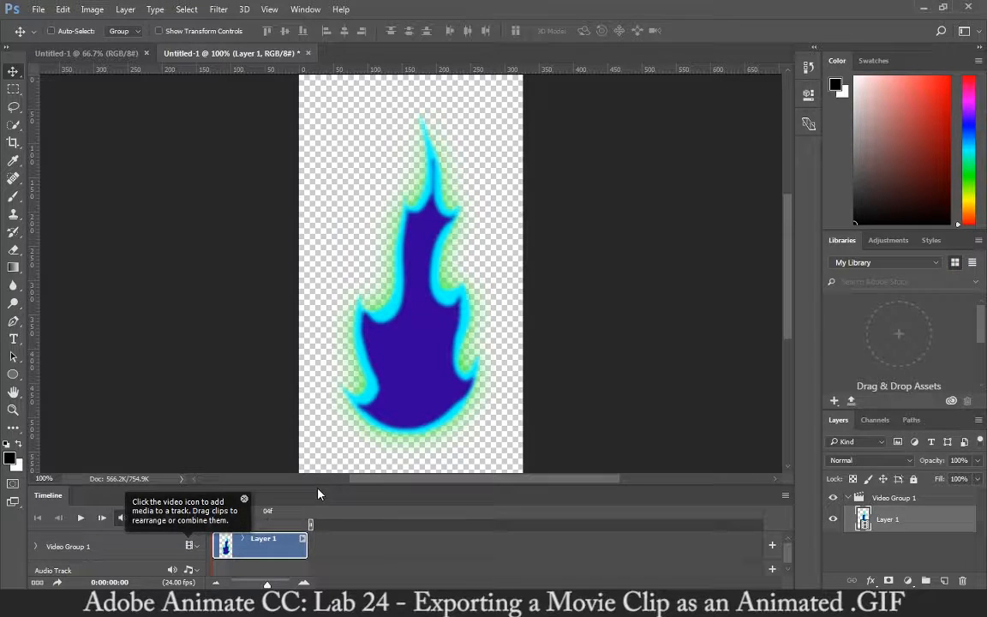
left_click(342, 552)
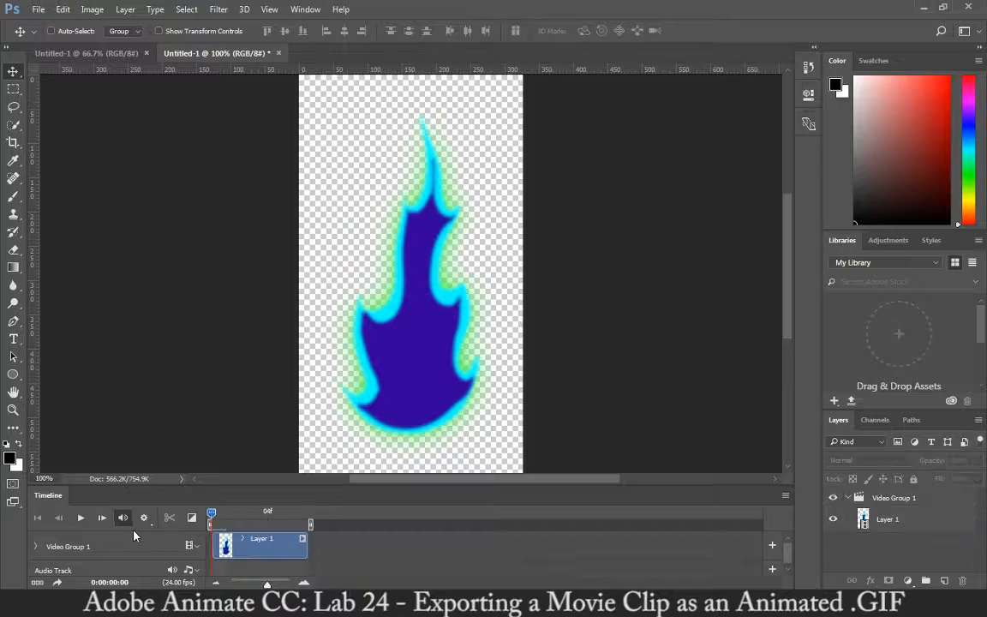
Play the flame sequence on the timeline and return the playhead to the first frame
left_click(81, 519)
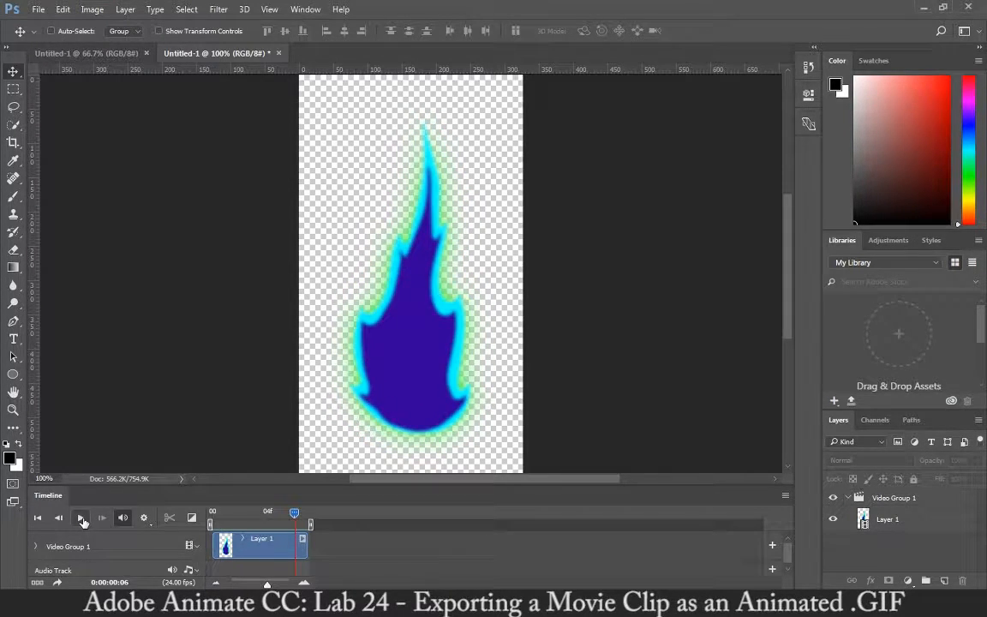
left_click_drag(294, 514, 210, 514)
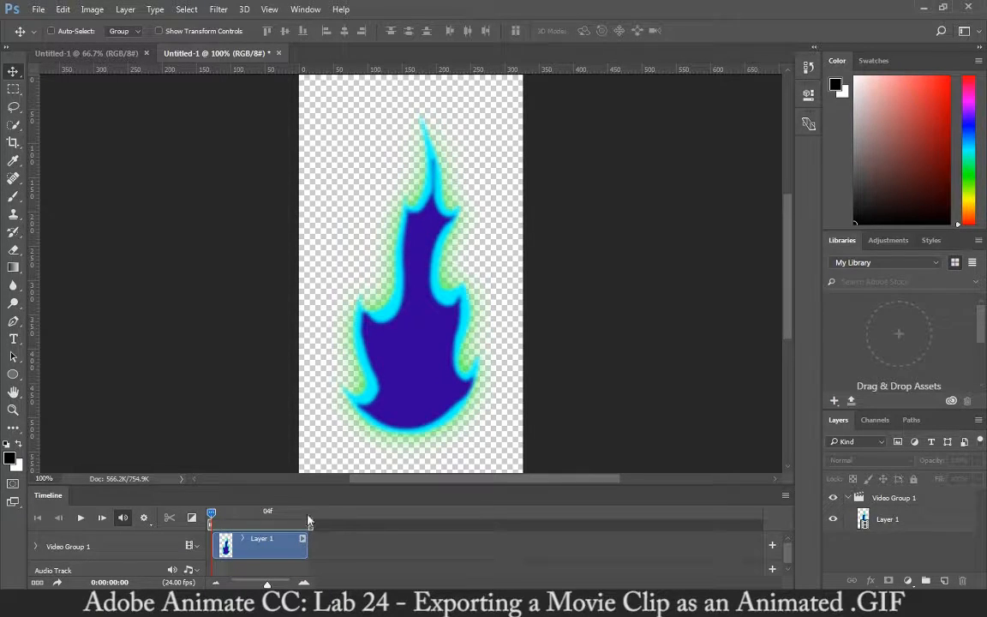
scroll(320, 531, "down", 1)
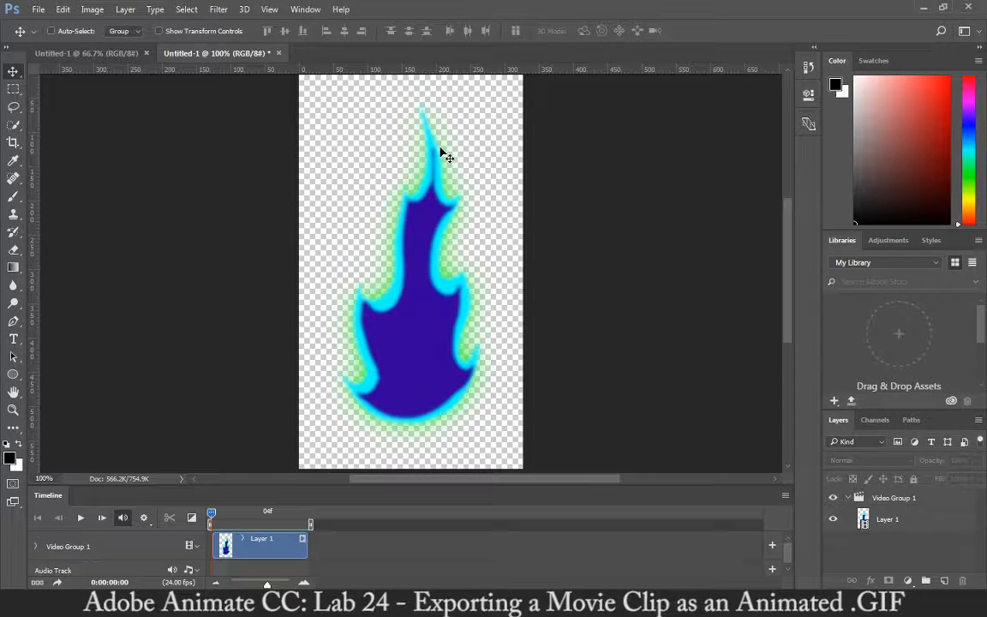
Start exporting the flame sequence with Save for Web (Legacy)
left_click(38, 9)
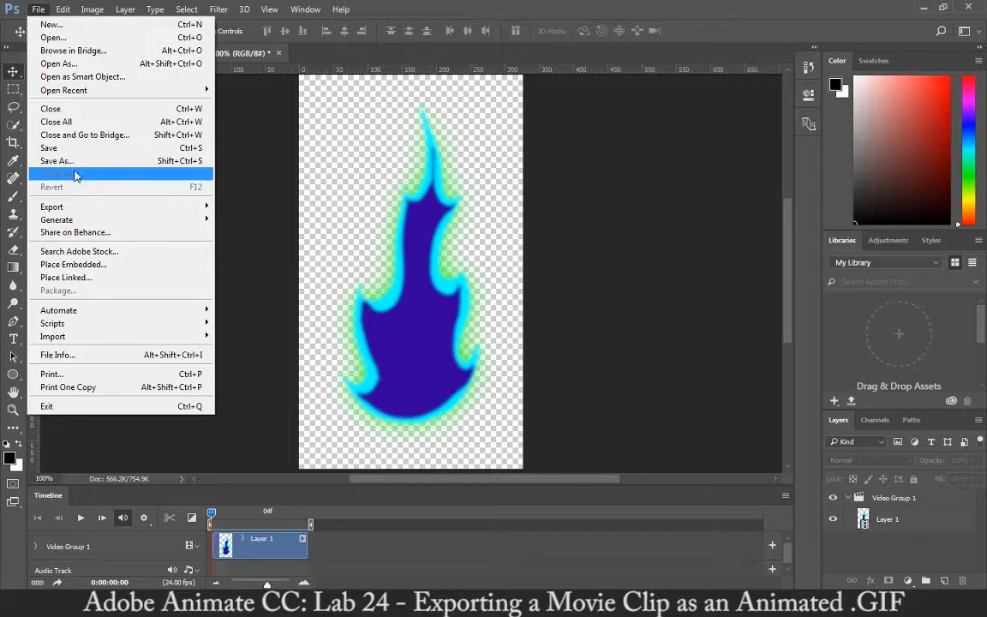
mouse_move(80, 206)
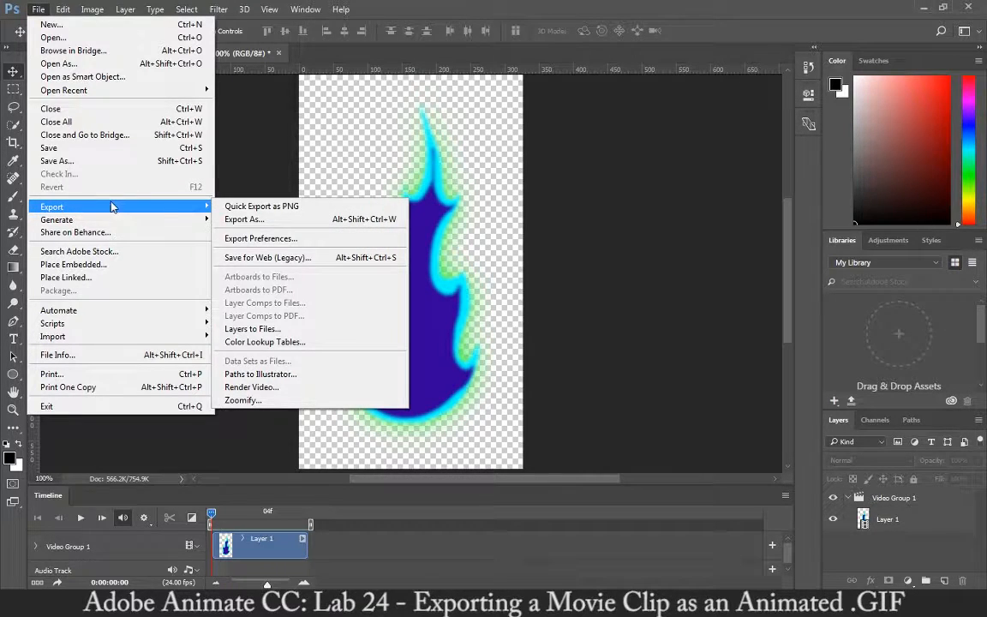
left_click(261, 258)
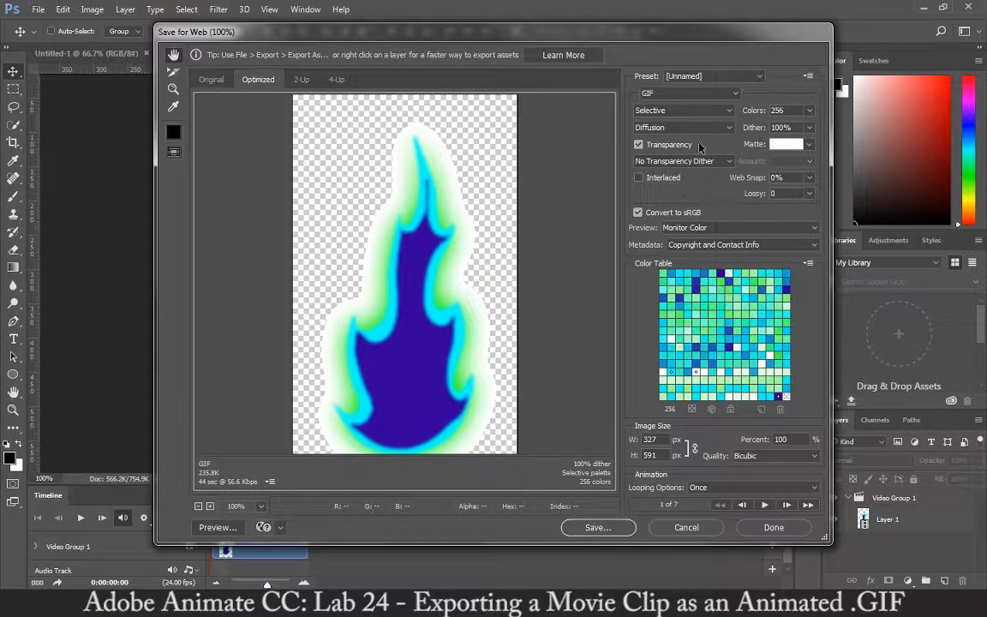
Try the Perceptual color reduction algorithm for the GIF and set it back to Selective
left_click(699, 113)
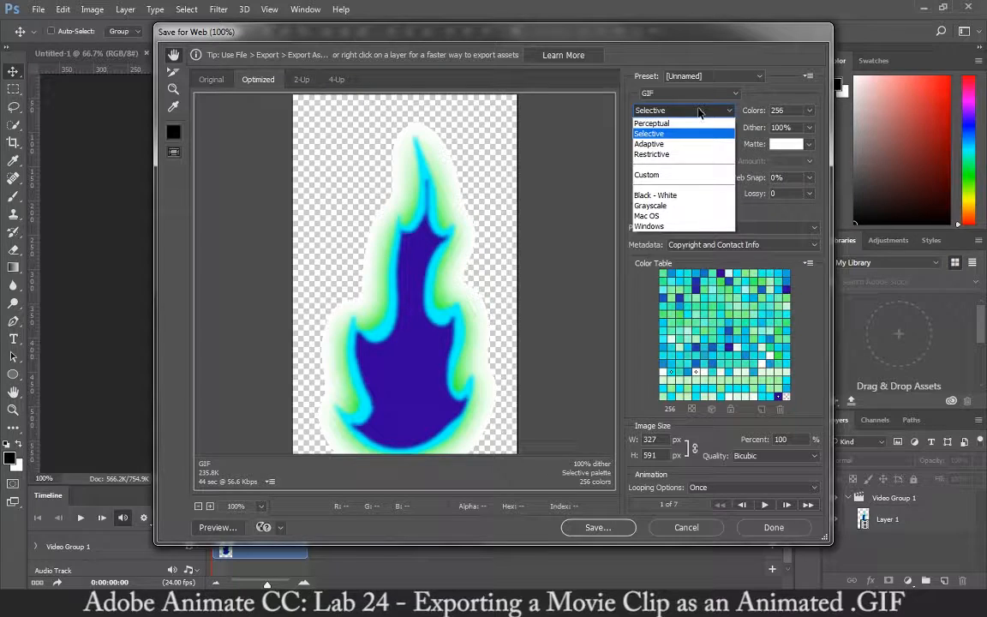
left_click(693, 123)
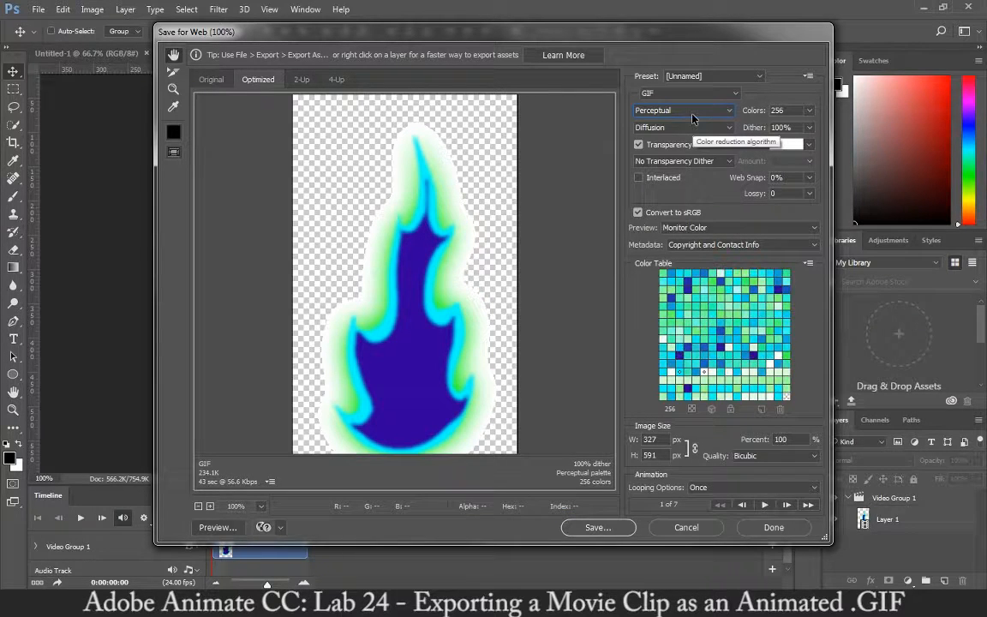
left_click(689, 111)
left_click(685, 133)
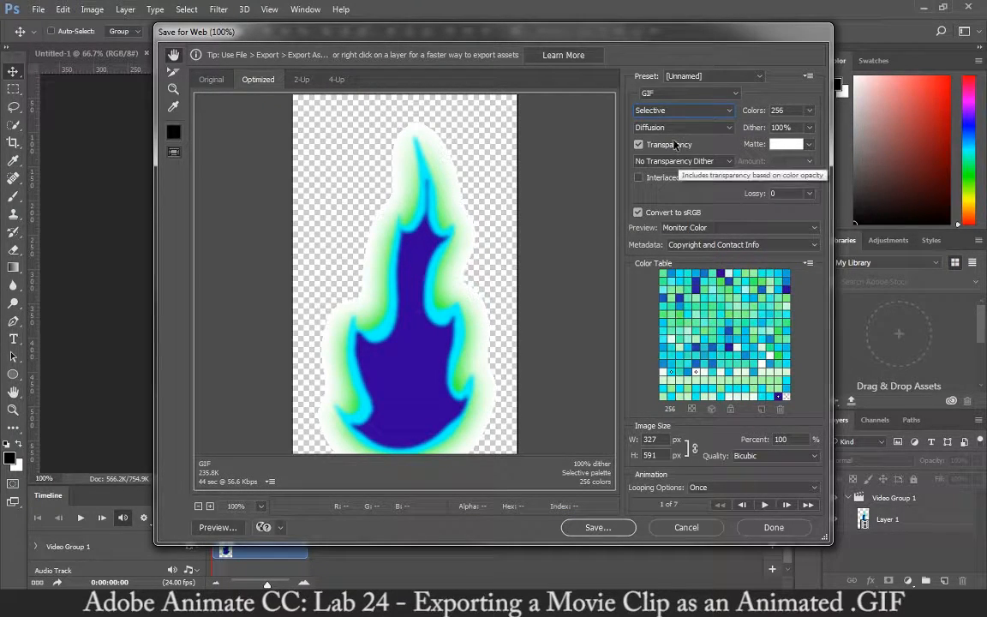
Try Diffusion Transparency Dither on the GIF with Diffusion color dithering, and switch its transparency off and back on
left_click(682, 161)
left_click(668, 194)
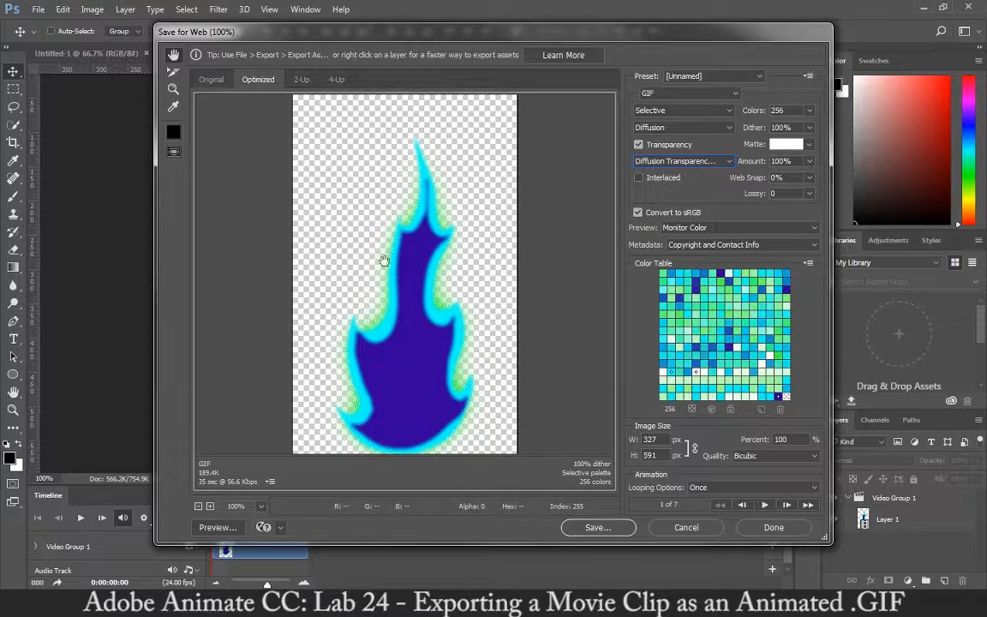
left_click(707, 129)
left_click(709, 130)
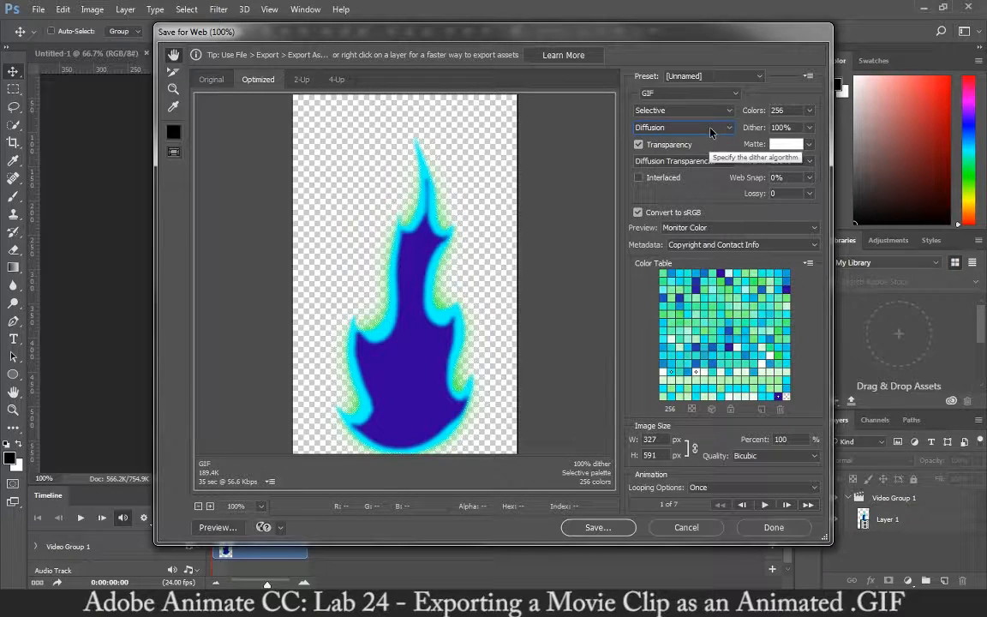
left_click(638, 146)
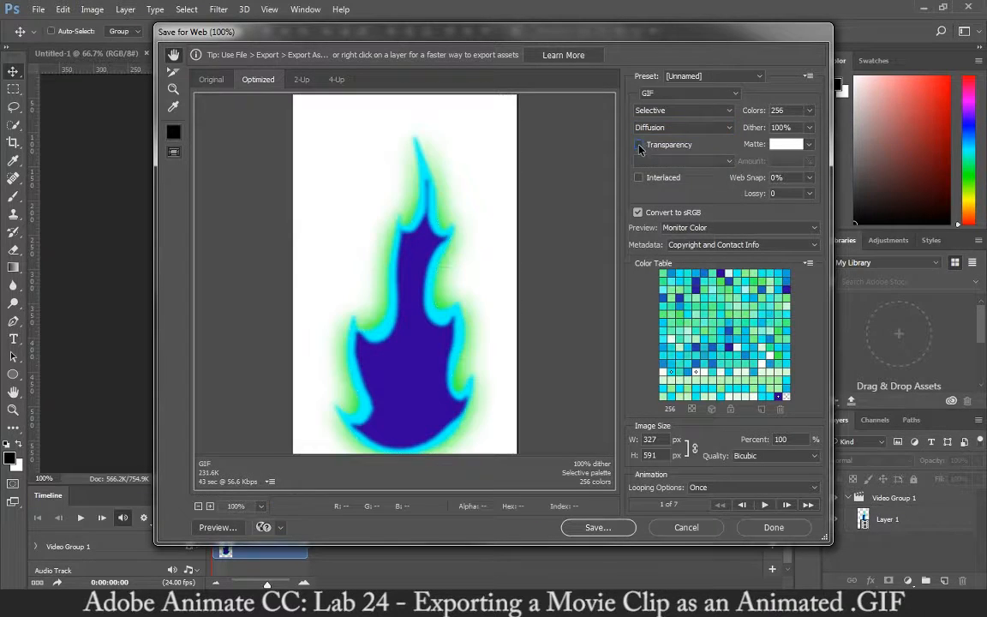
left_click(638, 146)
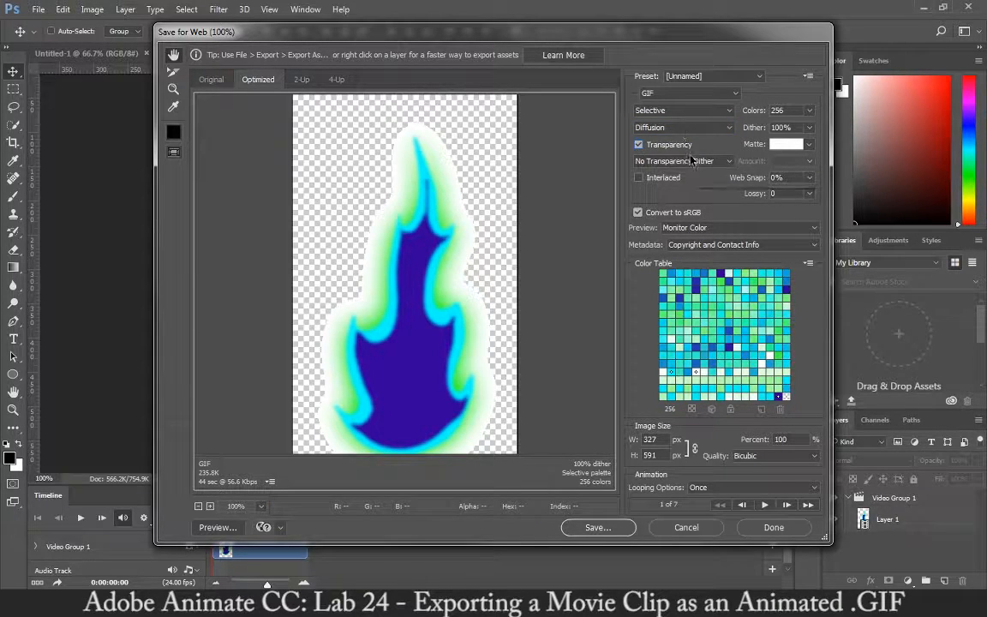
Try the Perceptual and Adaptive color reduction algorithms on the GIF
left_click(680, 128)
left_click(677, 152)
left_click(677, 111)
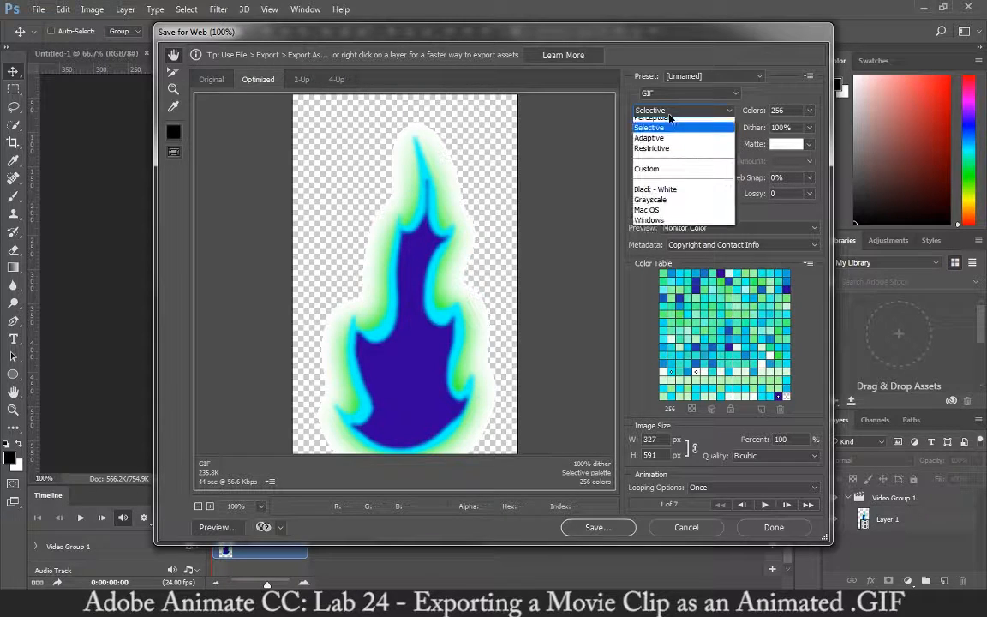
left_click(668, 125)
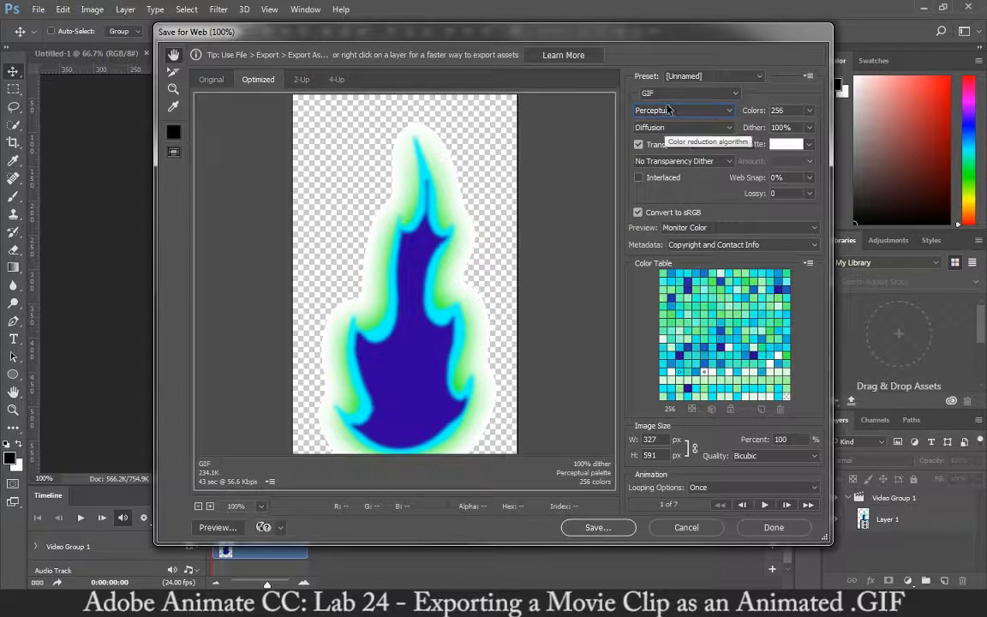
left_click(666, 112)
left_click(668, 142)
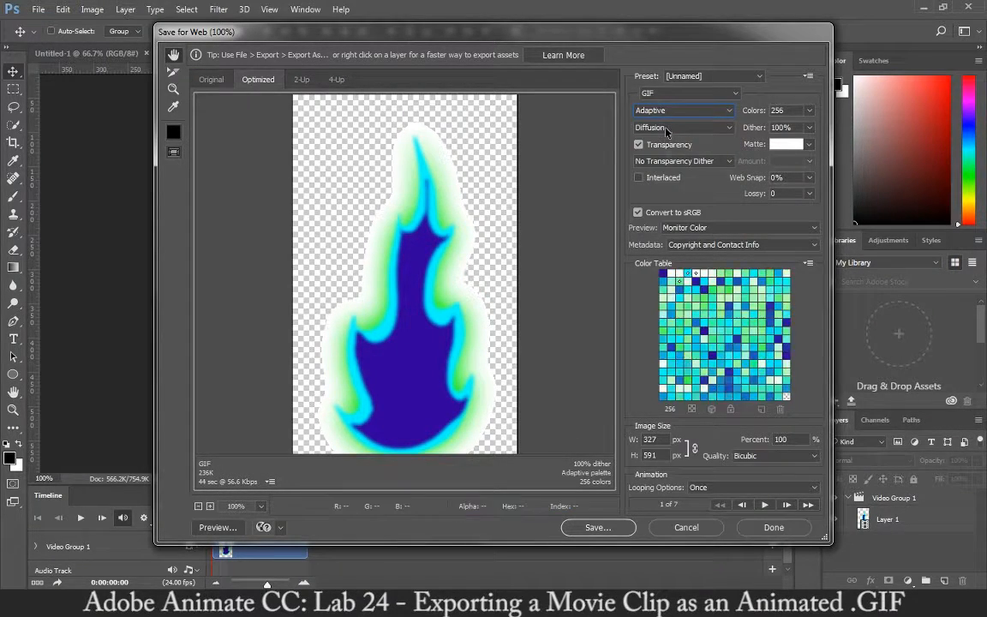
Set the GIF's transparency dithering to Diffusion Transparency Dither
left_click(672, 161)
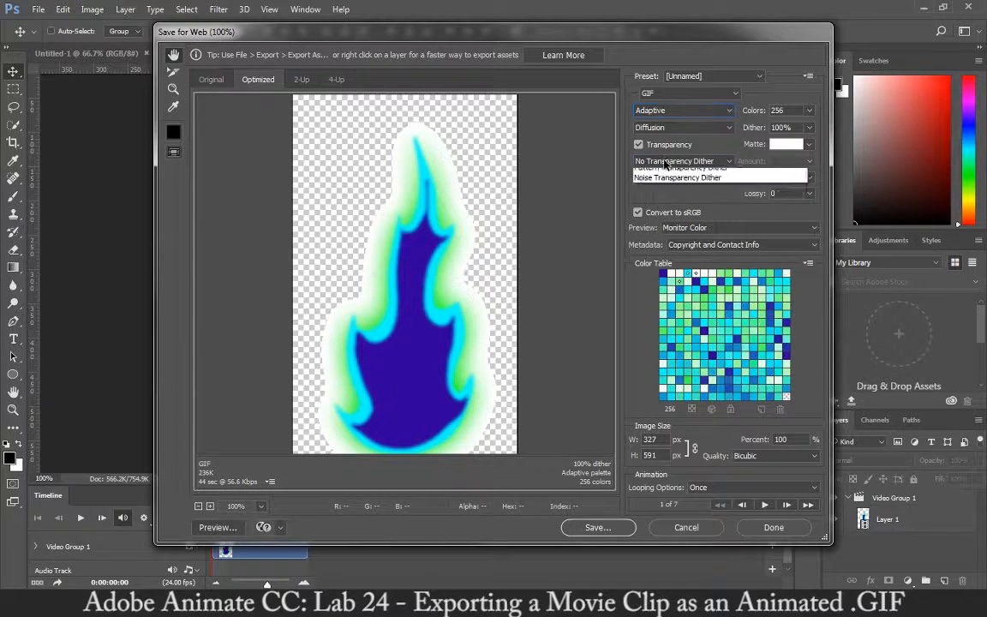
left_click(666, 195)
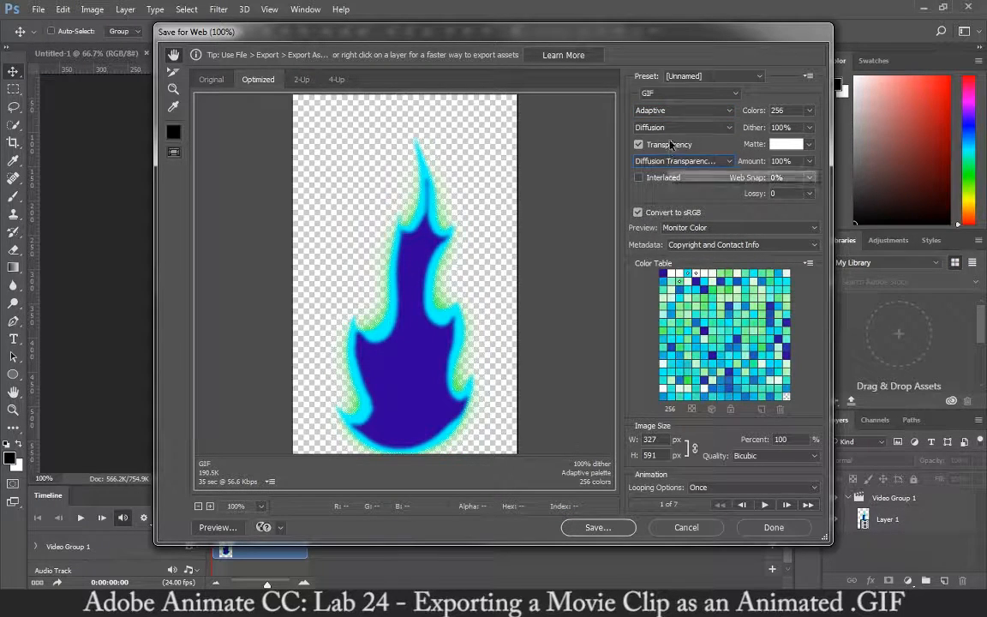
Try the Black - White and Windows color palettes on the GIF and set it back to Selective
left_click(672, 114)
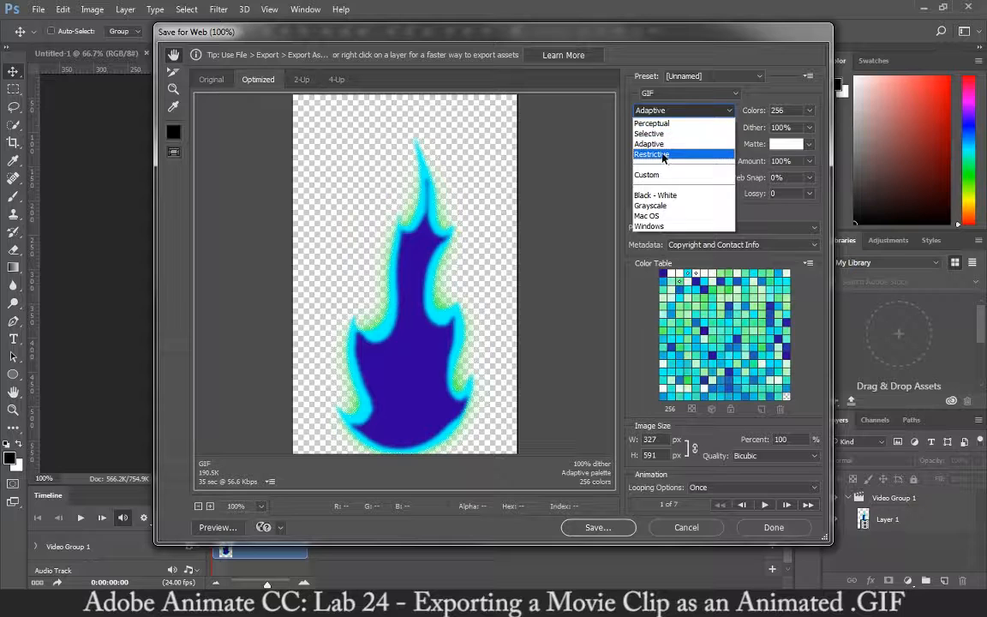
left_click(656, 196)
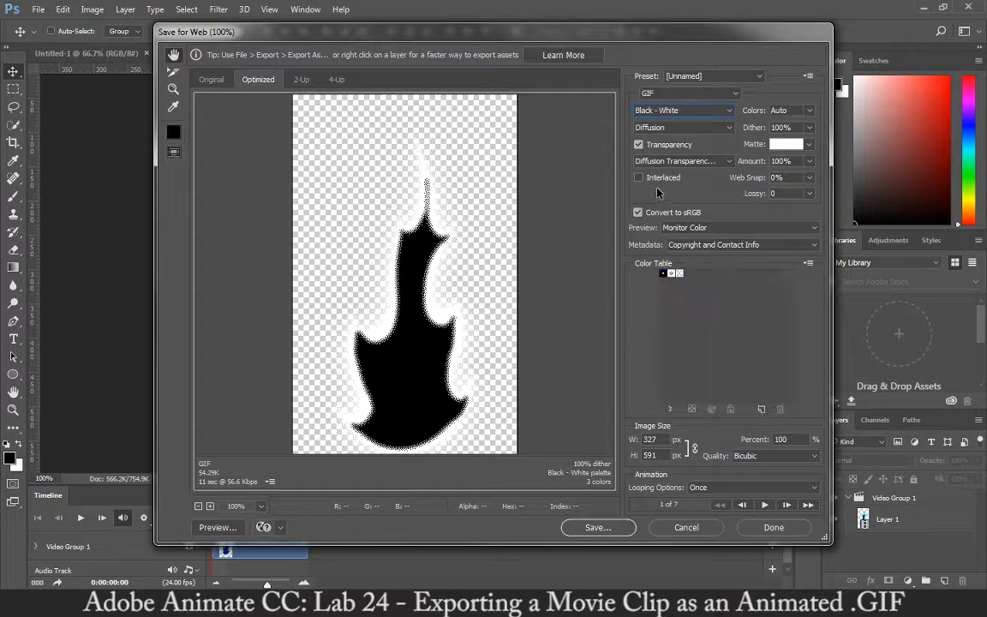
left_click(677, 110)
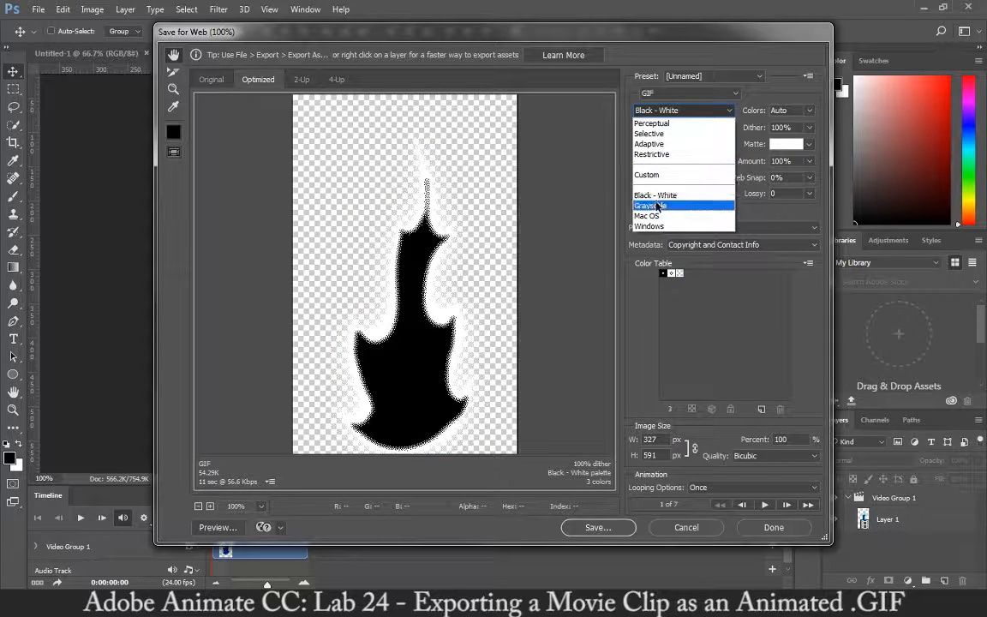
left_click(648, 225)
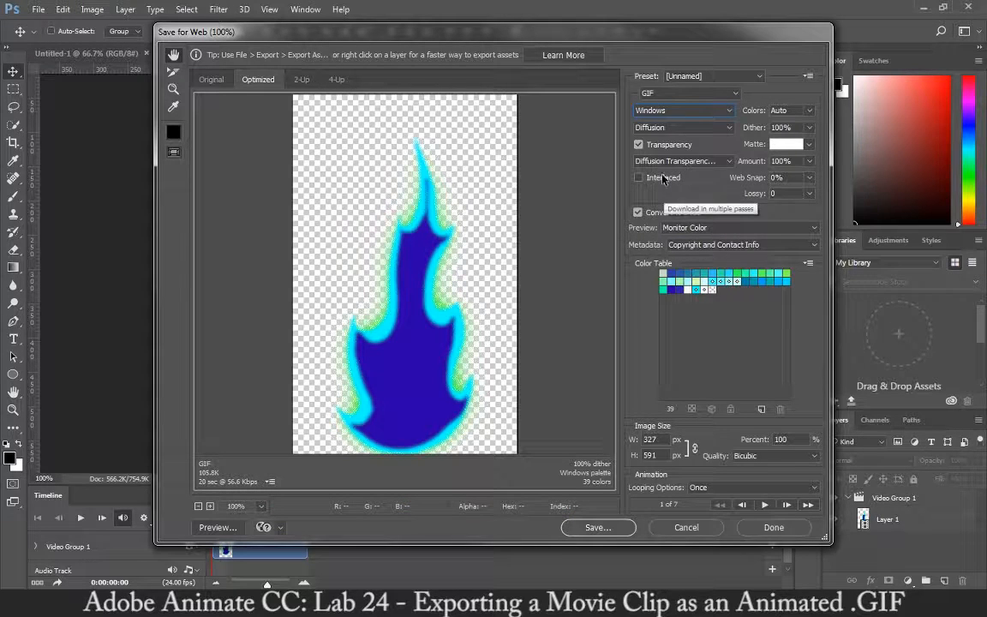
left_click(666, 111)
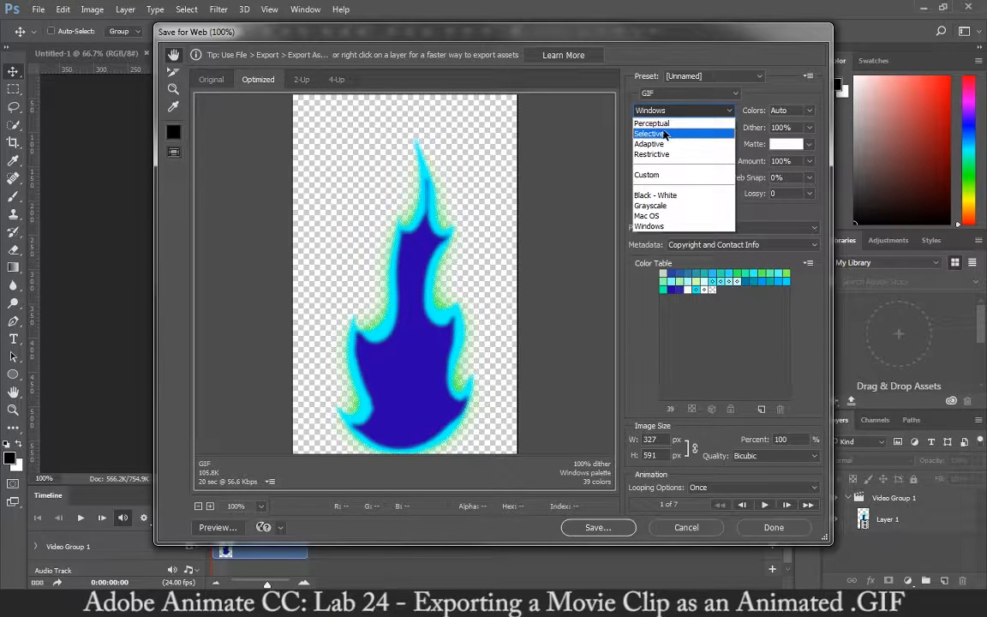
left_click(665, 135)
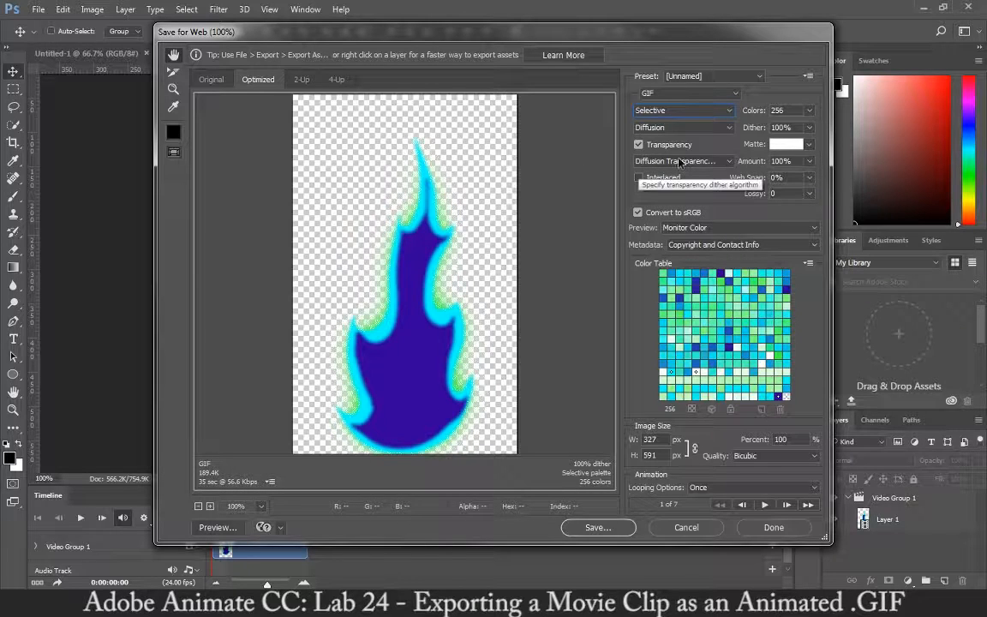
Set the transparency dither amount to 100% and make the GIF interlaced
left_click(808, 161)
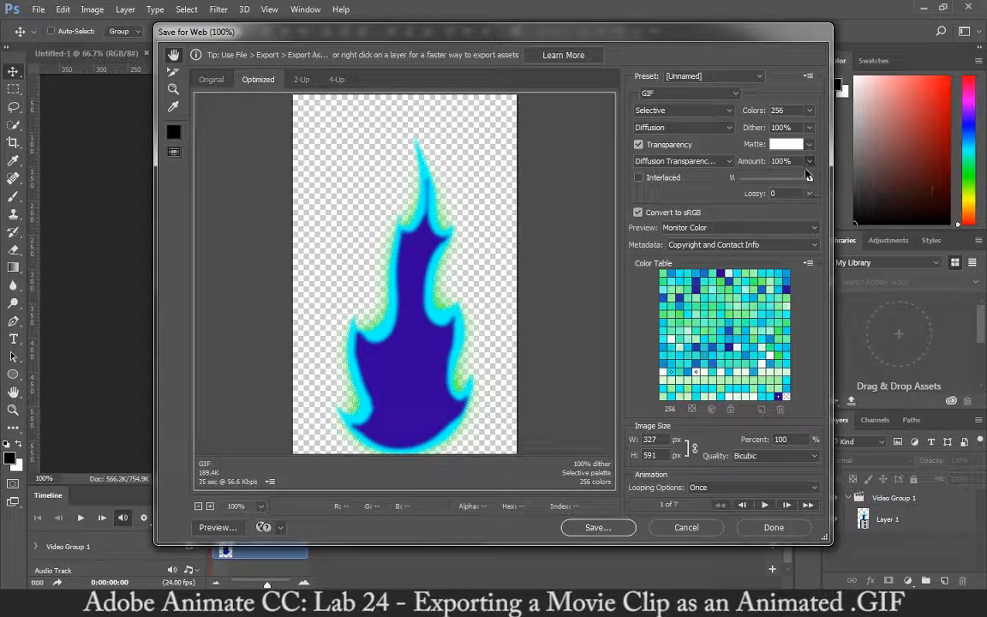
left_click_drag(766, 183, 814, 179)
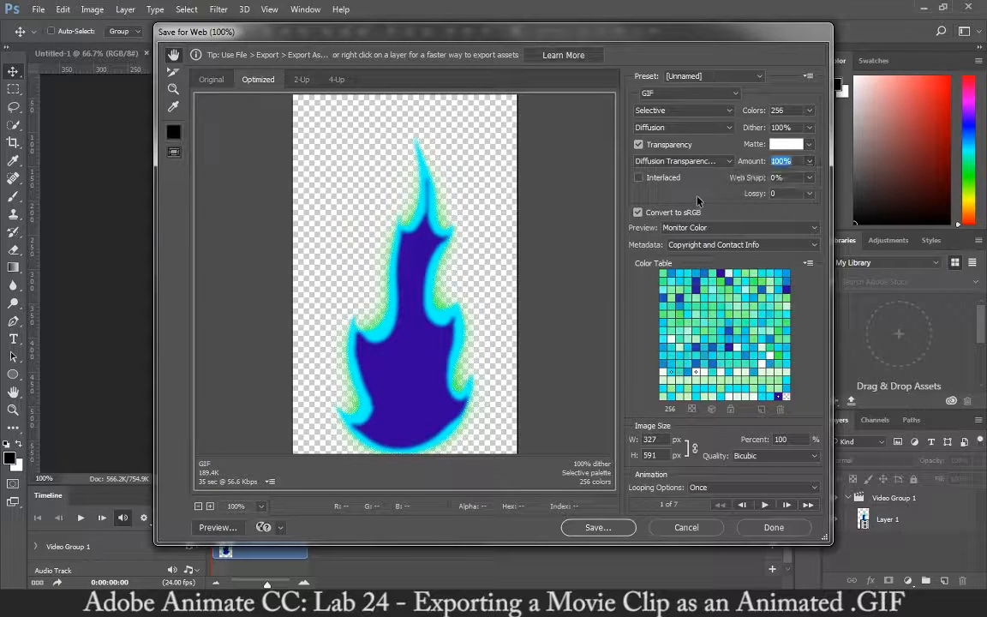
left_click(639, 178)
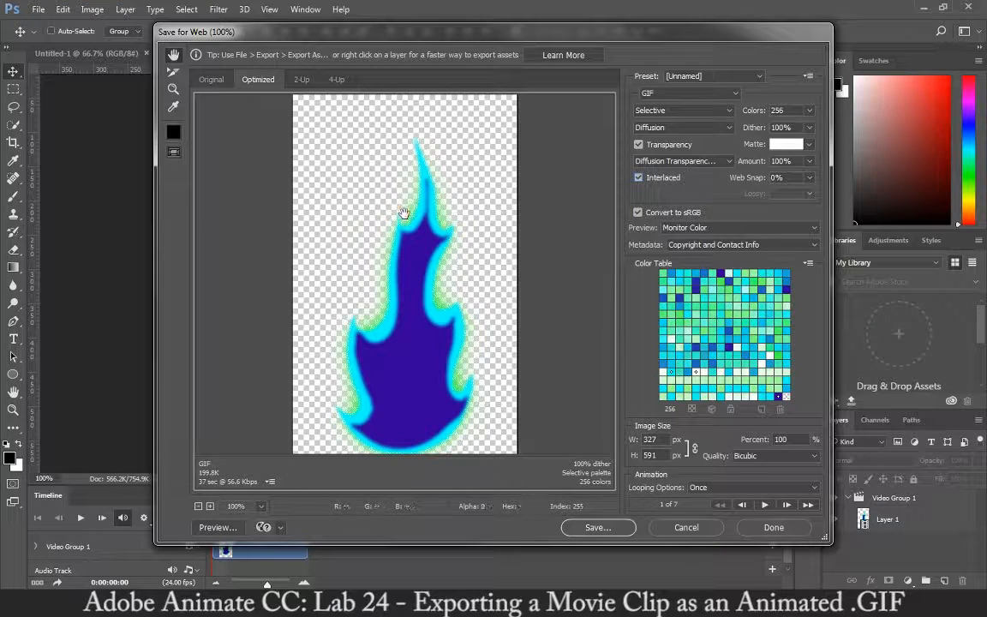
Preview the interlaced GIF in the web browser and close the preview
left_click(214, 527)
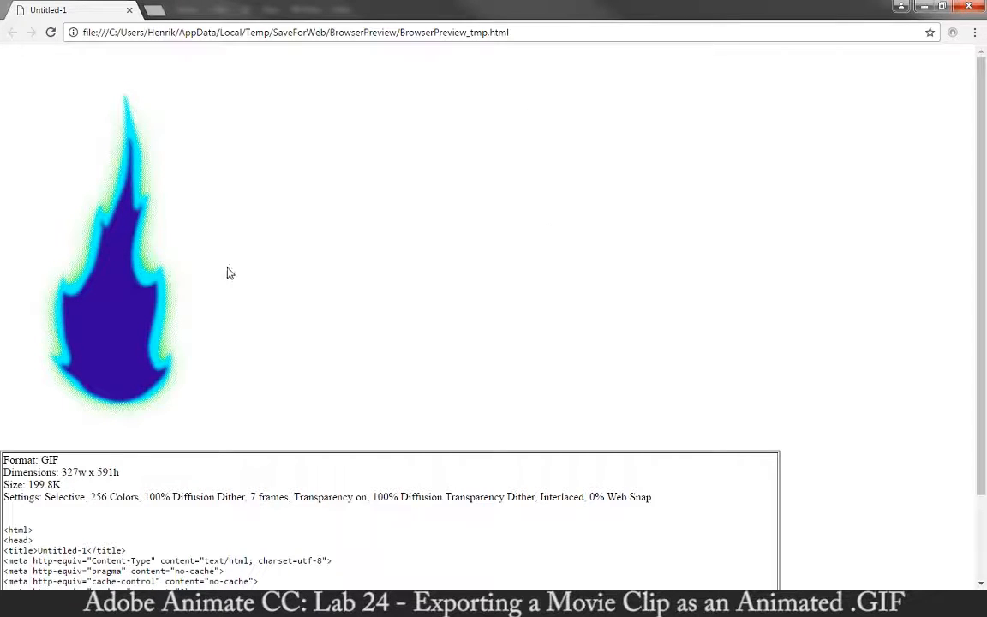
left_click(962, 8)
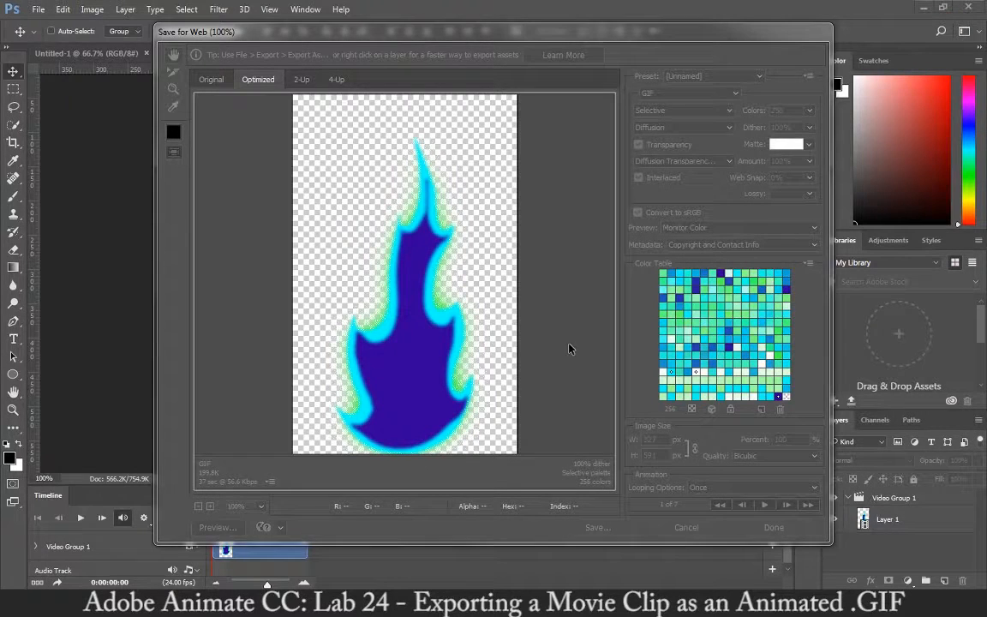
Set the animation's looping to Forever and check the GIF in a browser preview
left_click(738, 487)
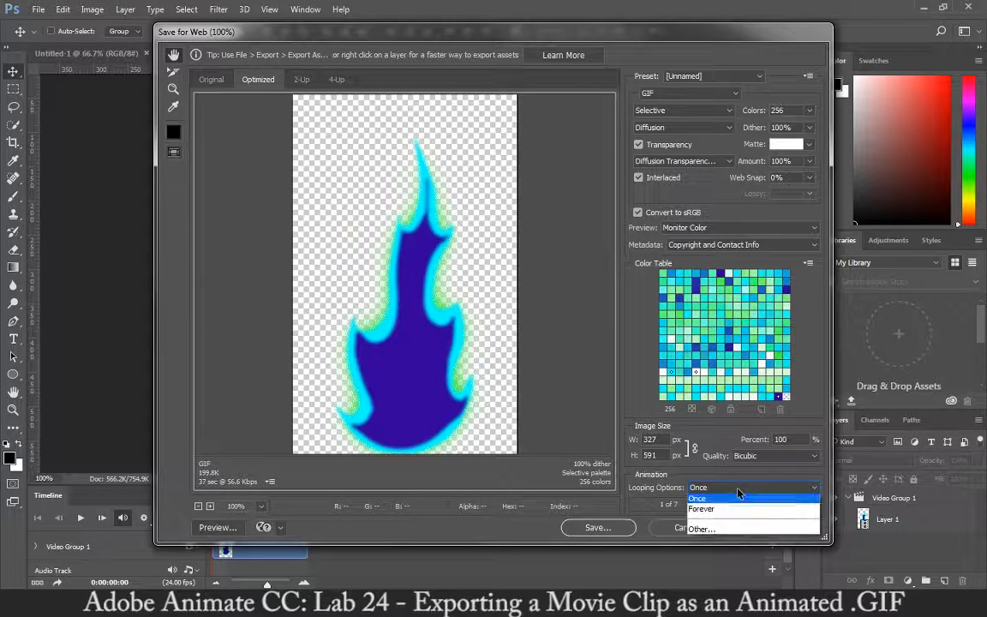
left_click(732, 509)
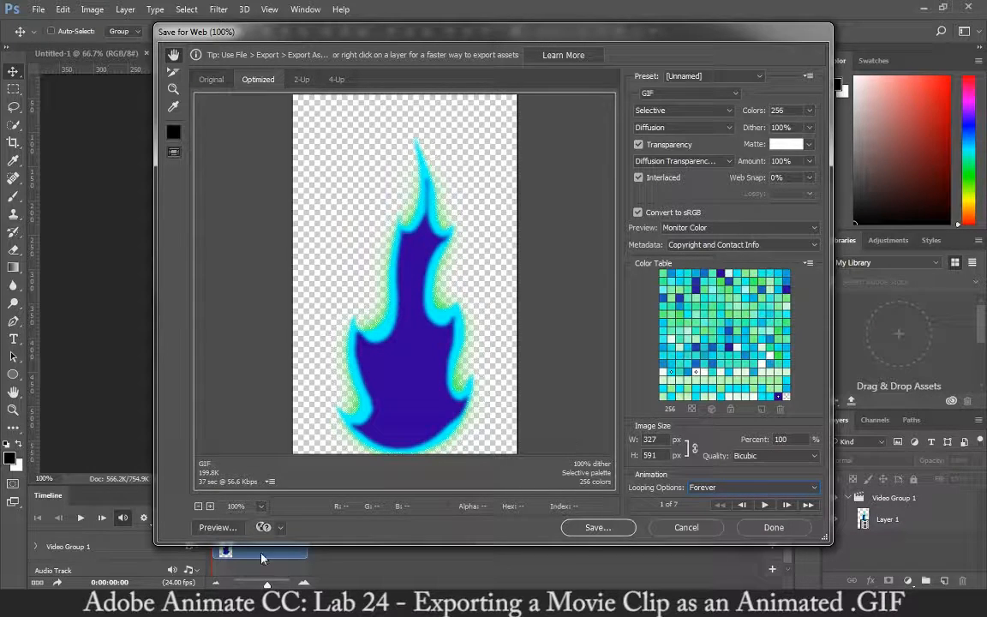
left_click(217, 527)
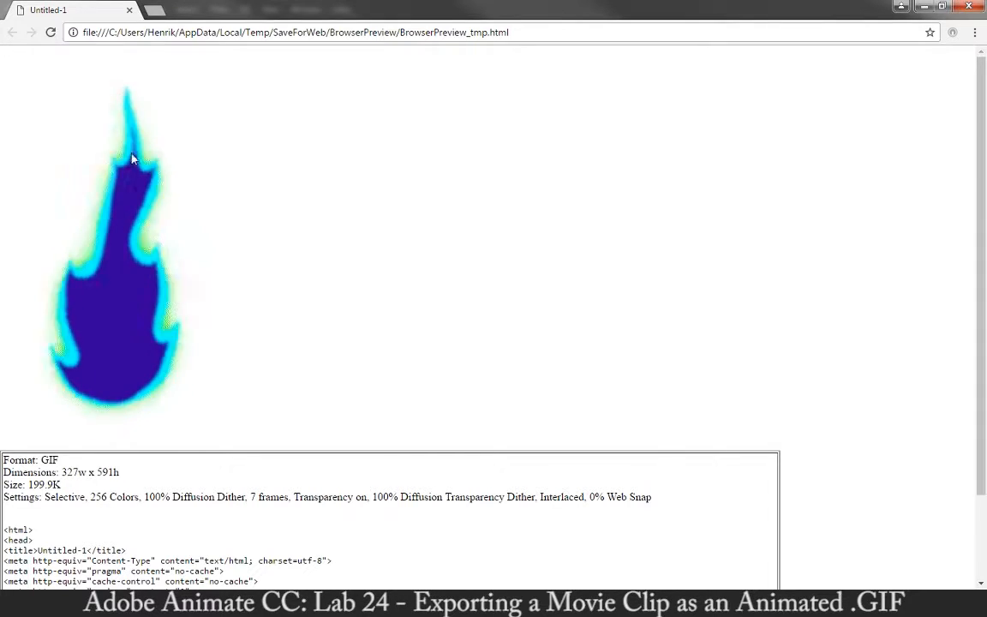
left_click(129, 10)
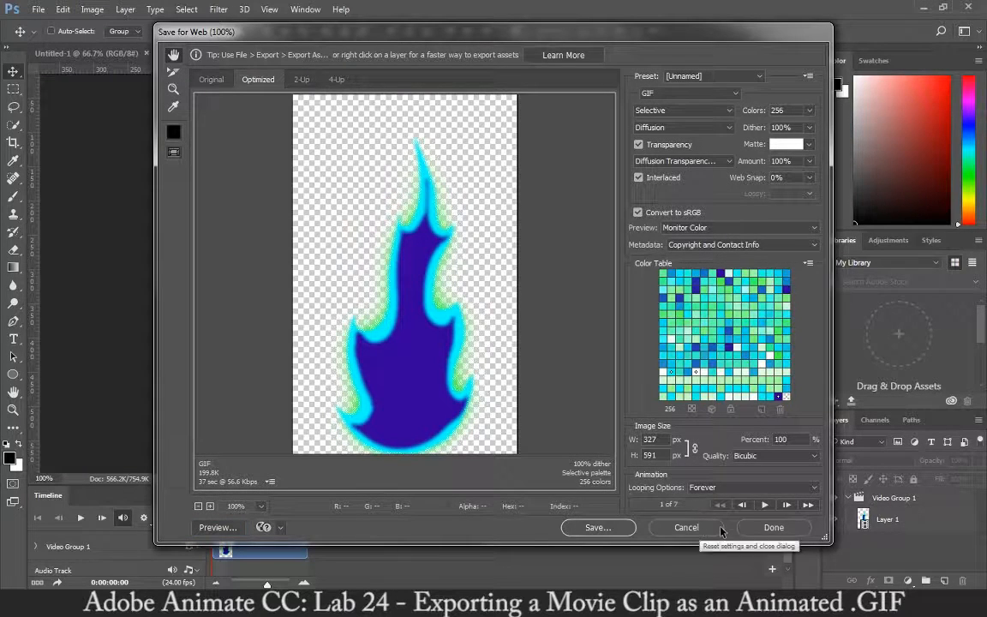
Start saving the optimized GIF and go to the Lab 22 Fire Loop folder in 2D_Animation_Online on the Desktop
left_click(615, 528)
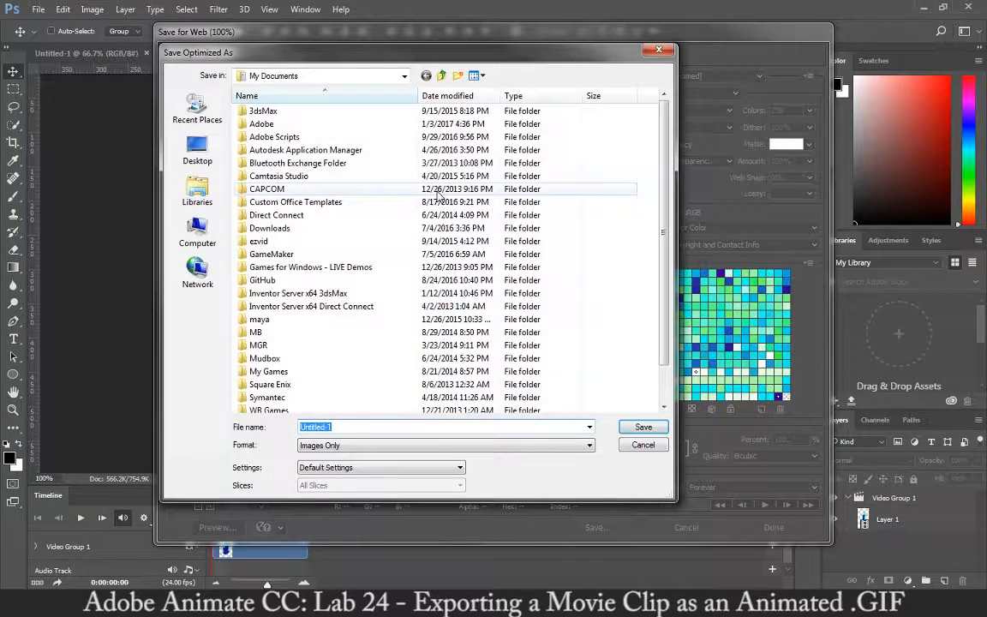
left_click(198, 151)
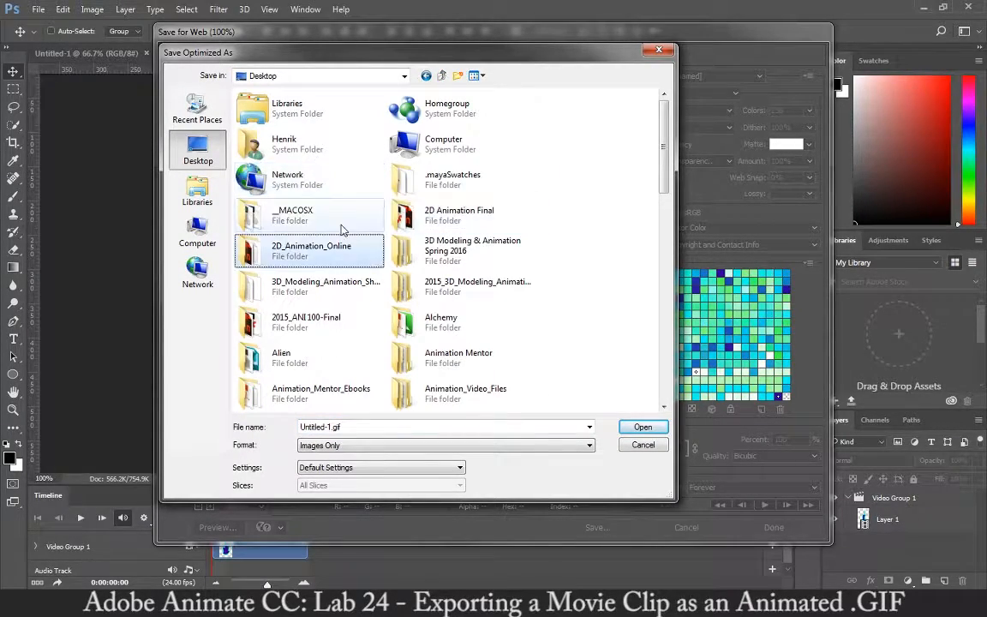
double_click(318, 249)
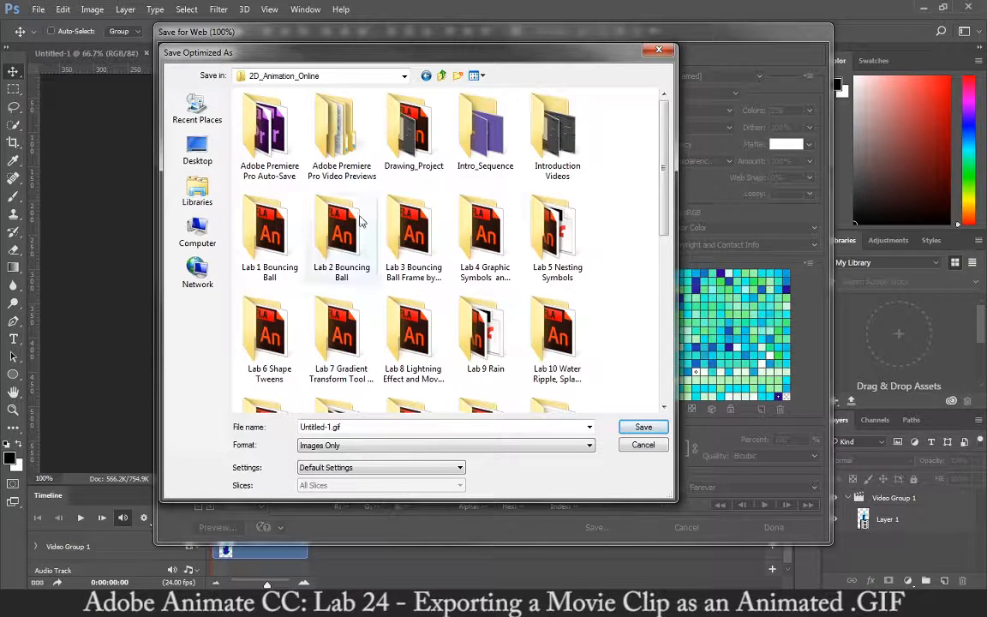
scroll(434, 274, "down", 3)
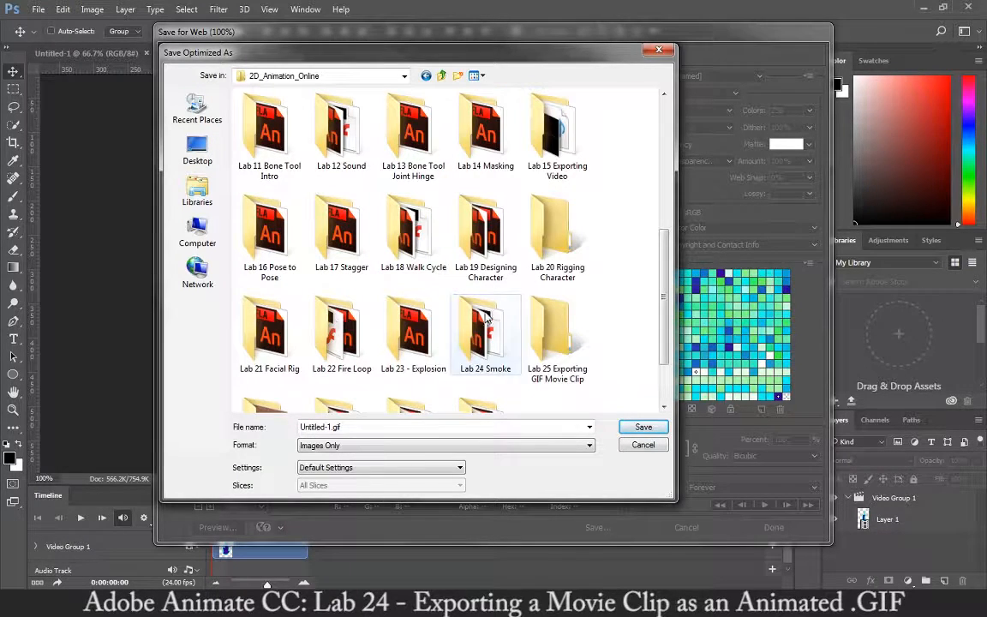
double_click(327, 300)
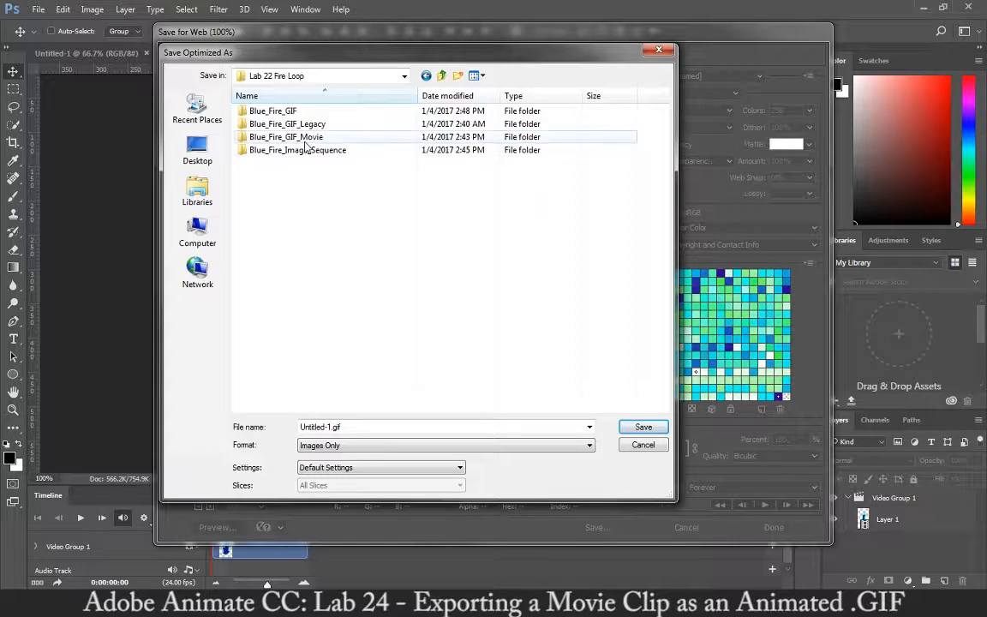
Create a folder named Blue_Fire_GIF_PSD in Lab 22 Fire Loop and open it as the save location
right_click(292, 220)
mouse_move(338, 389)
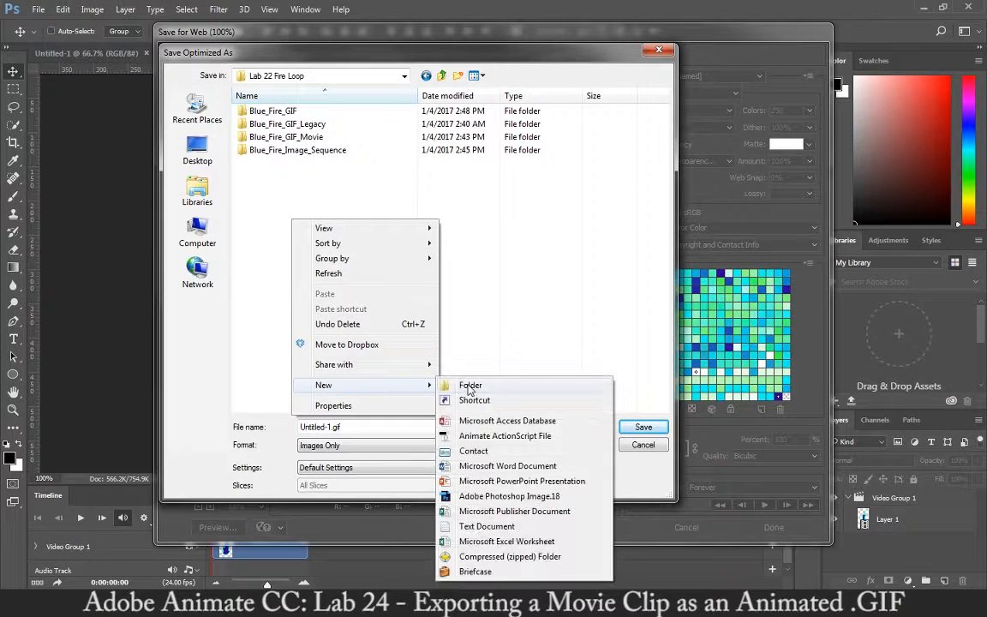
left_click(469, 382)
type("Blue")
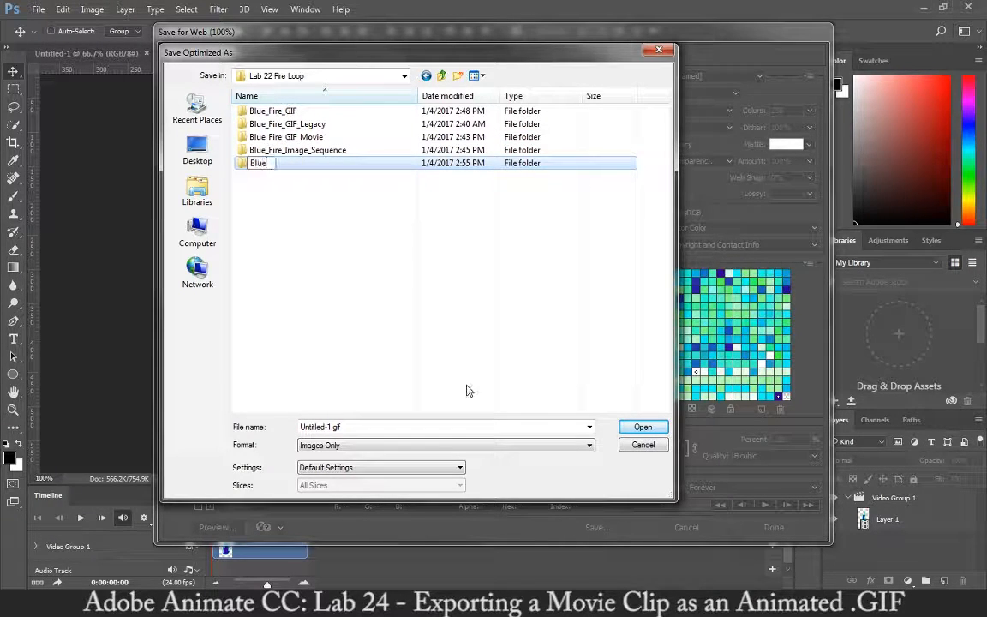
type("_Fire_GIF_PSD")
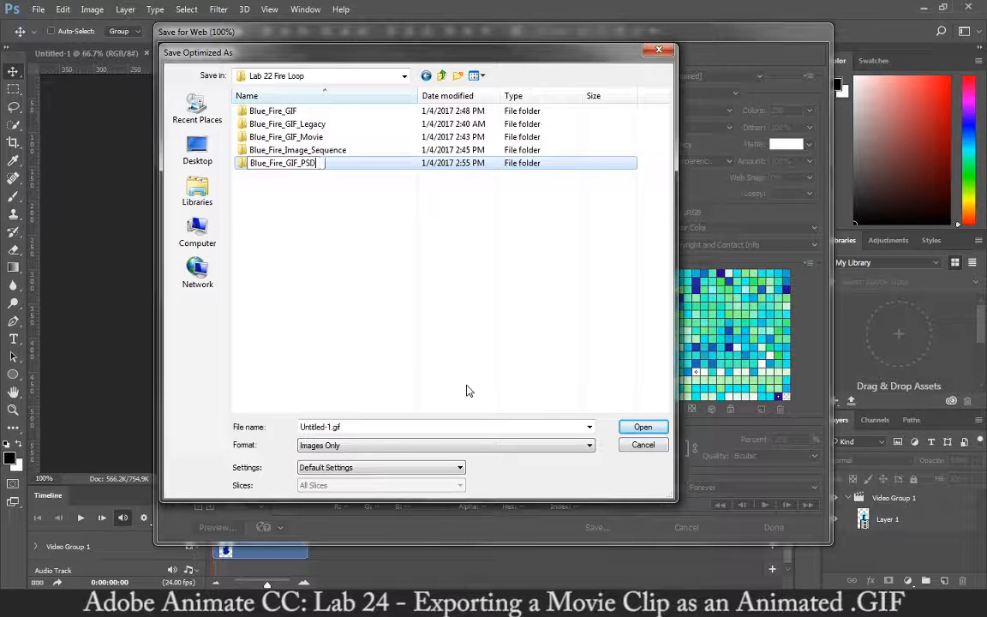
key("Return")
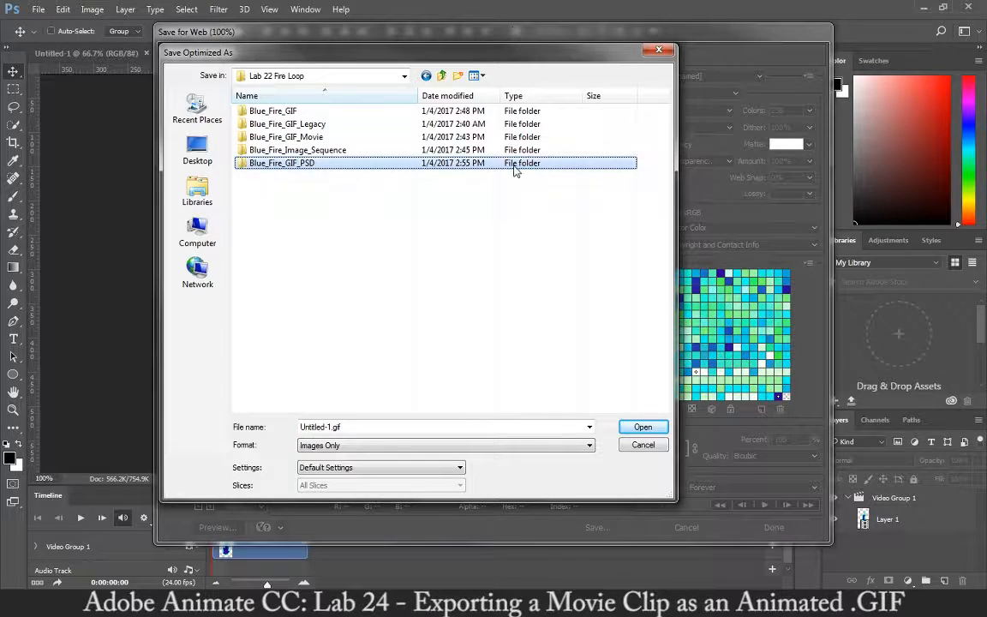
double_click(555, 164)
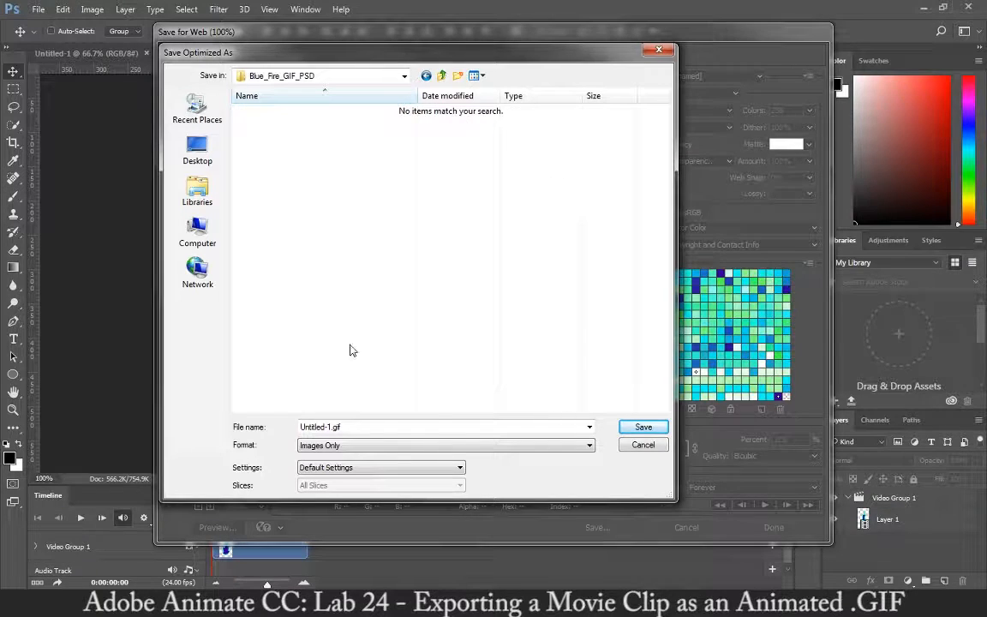
Name the file Blue_Fire.gif and save it in the Blue_Fire_GIF_PSD folder
left_click(333, 427)
left_click_drag(329, 427, 242, 420)
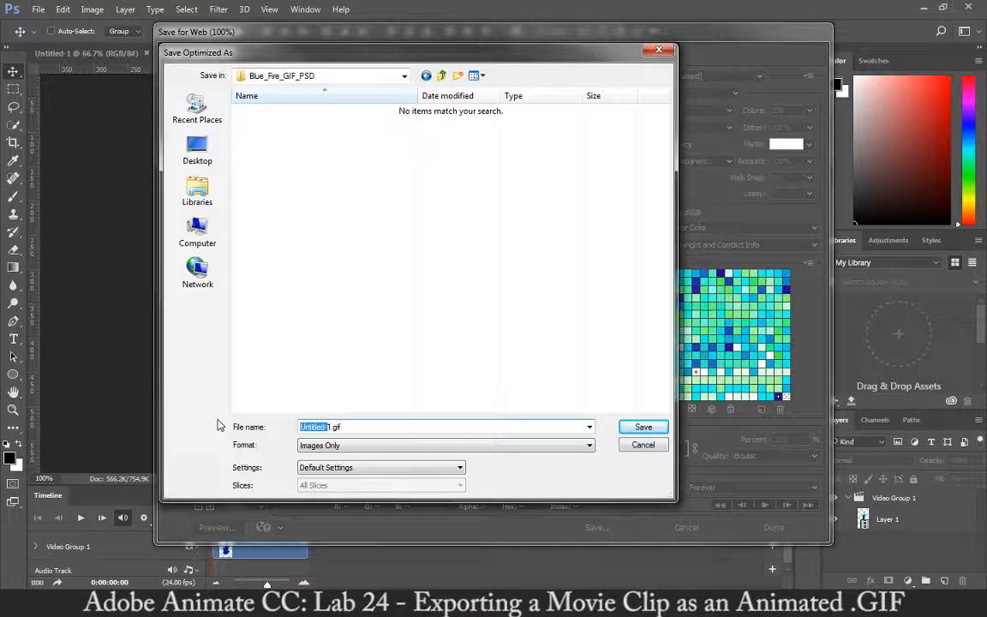
key("BackSpace")
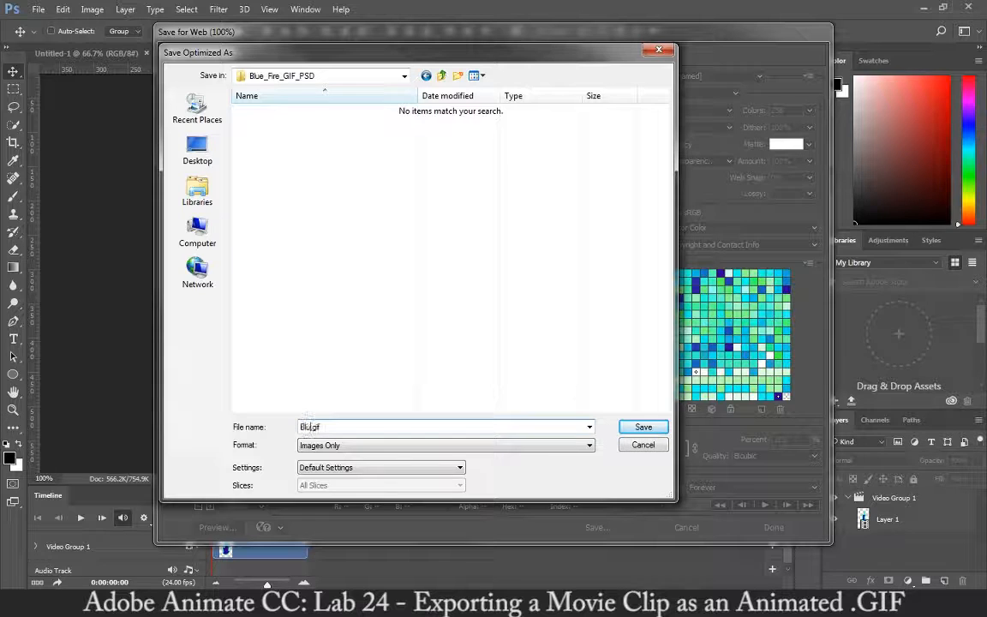
type("Blue_Fire")
left_click(638, 426)
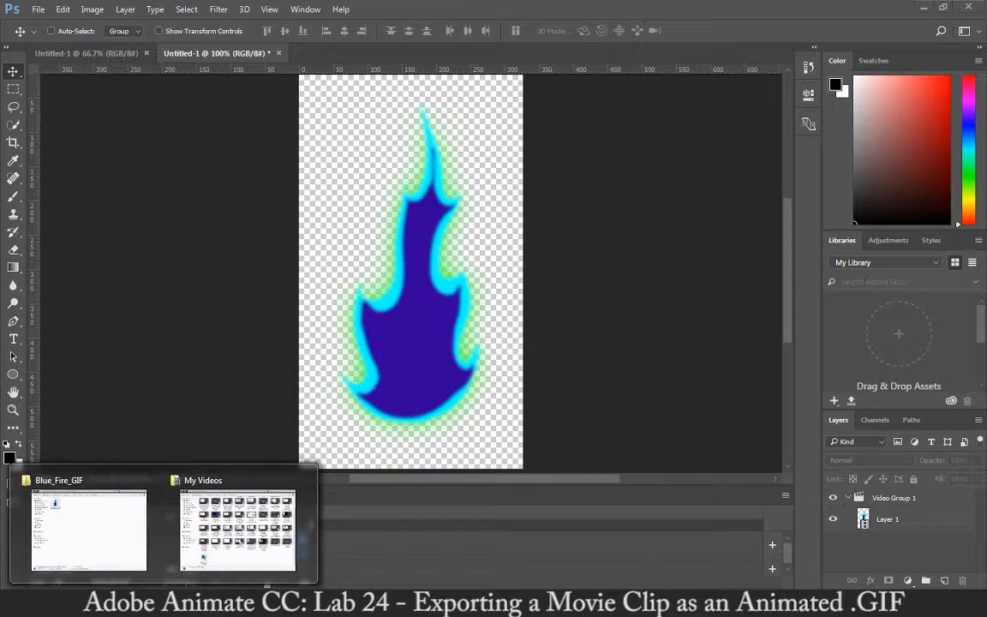
Switch to Windows Explorer, open the saved GIF from the Blue_Fire_GIF_PSD folder, and decline making Internet Explorer the default browser
left_click(90, 529)
left_click(432, 179)
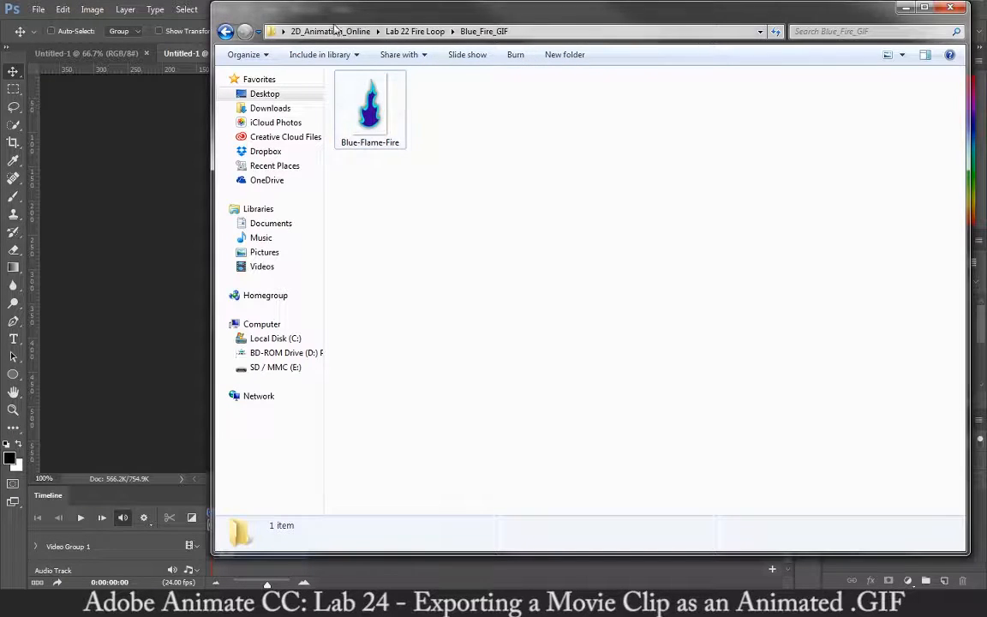
left_click(424, 36)
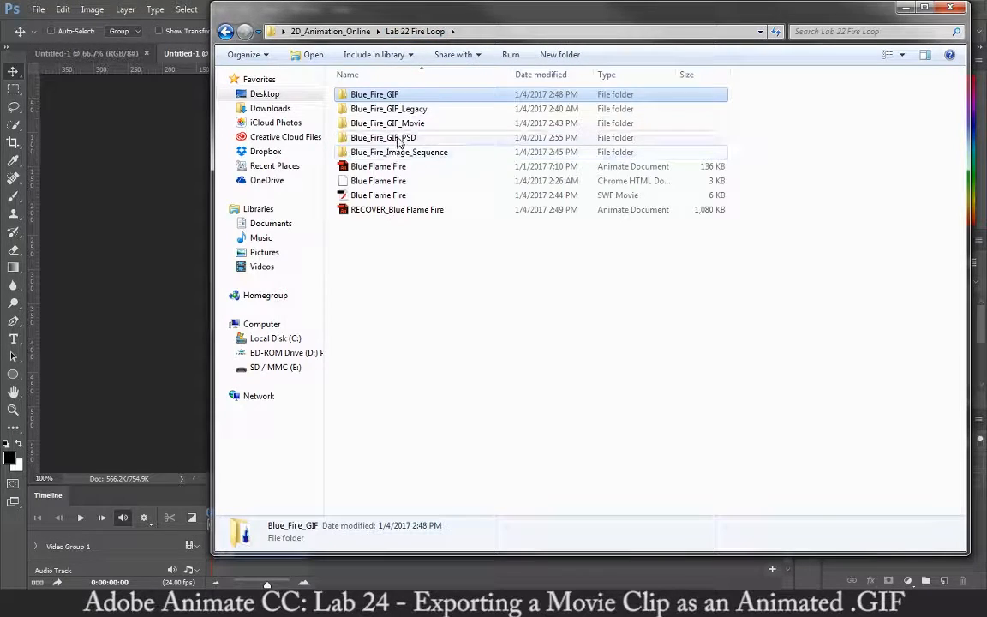
double_click(397, 142)
left_click(370, 126)
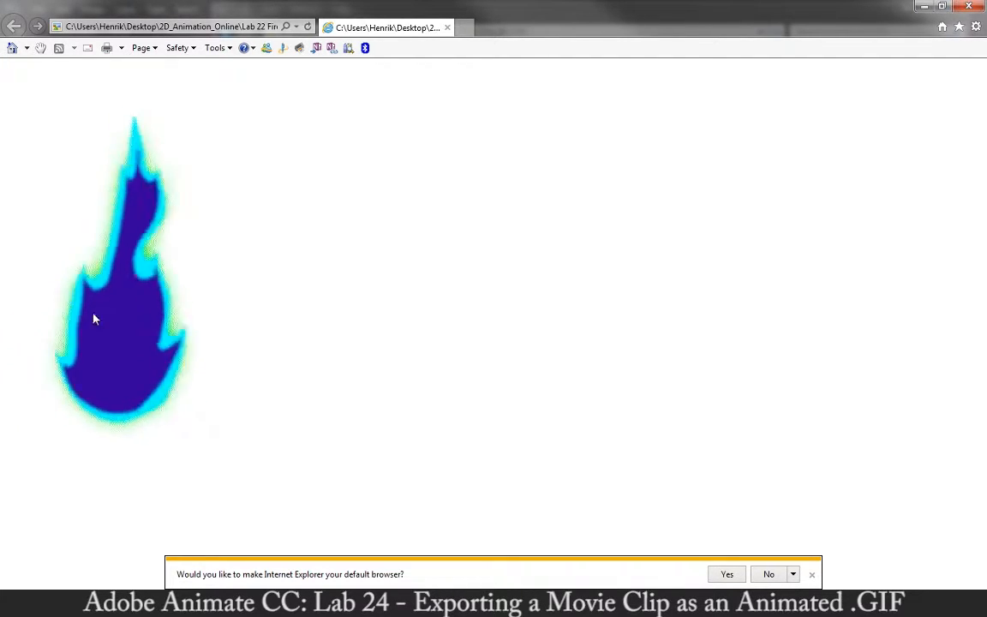
left_click(780, 574)
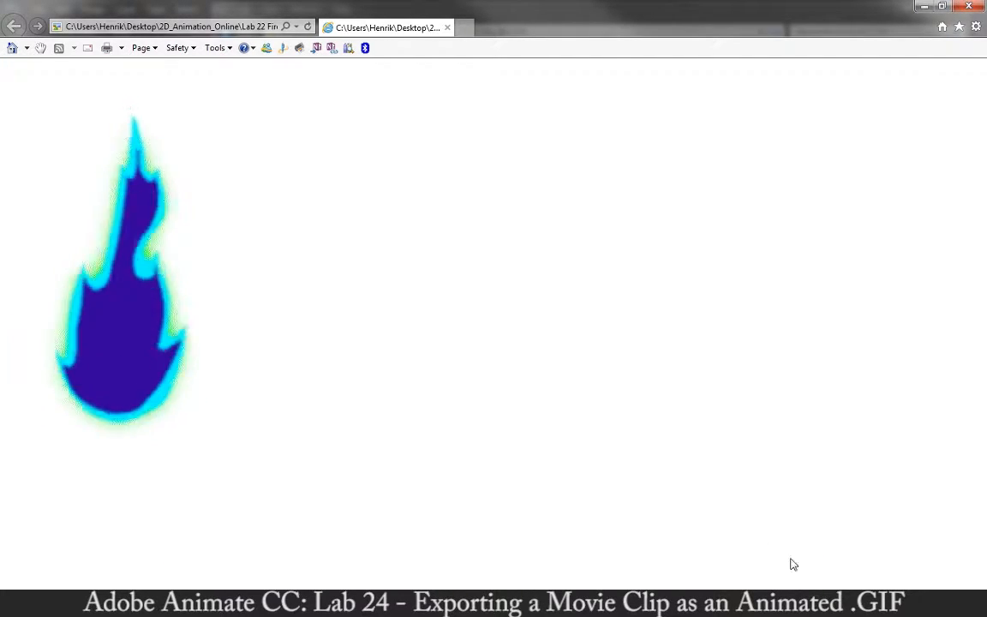